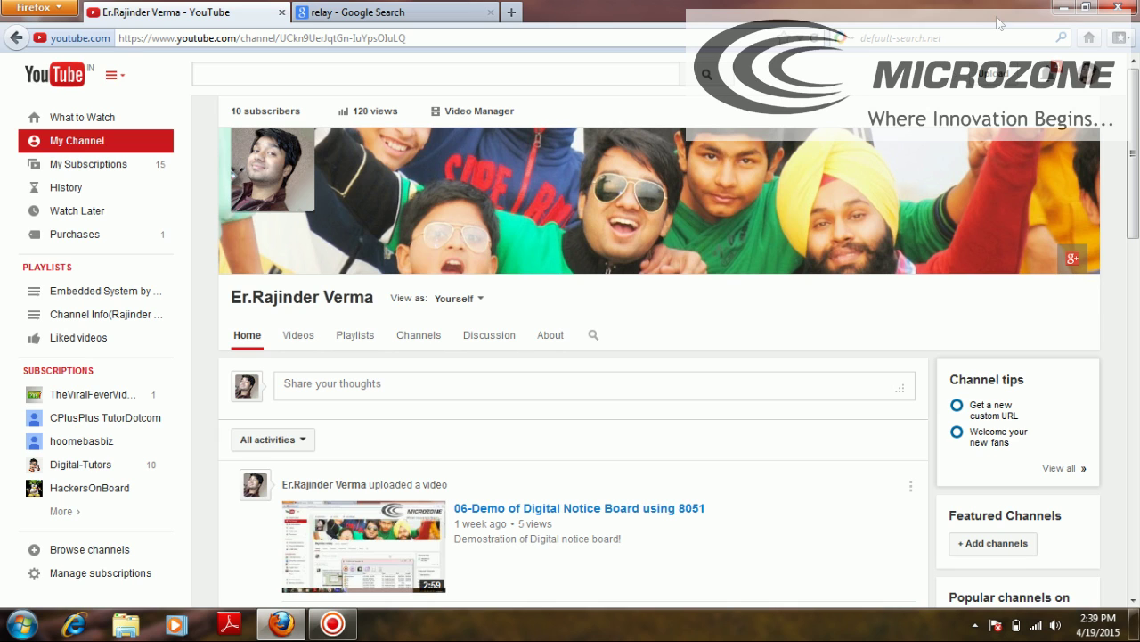
# Minimize the Firefox YouTube window to show the Windows desktop
pyautogui.click(1062, 8)
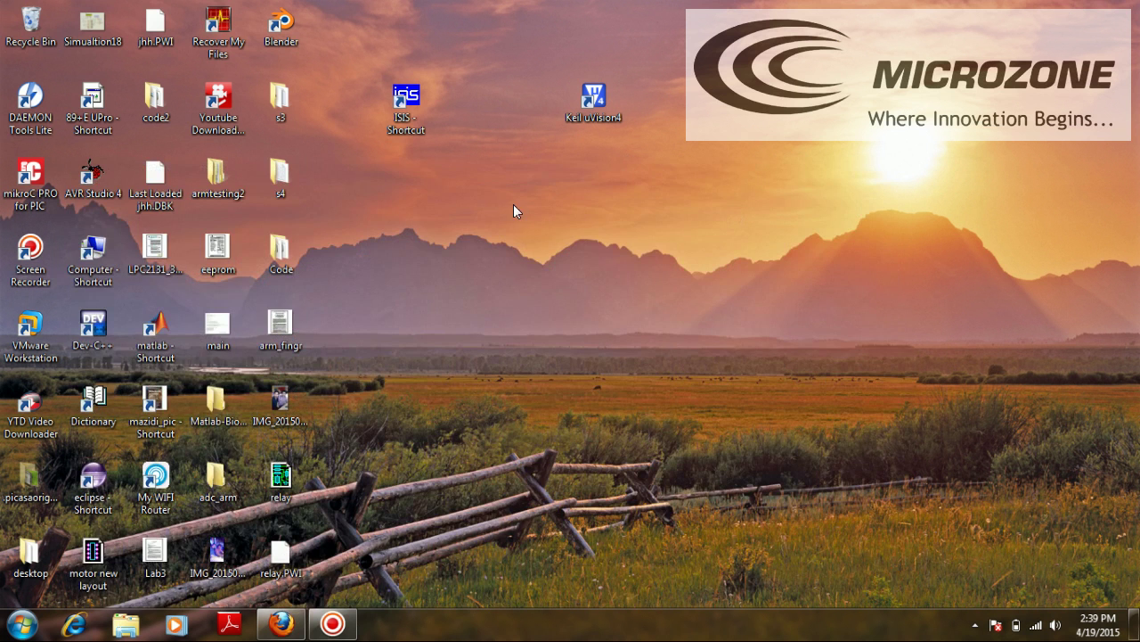
# Launch Proteus ISIS from its desktop shortcut to get a blank untitled schematic
pyautogui.doubleClick(419, 103)
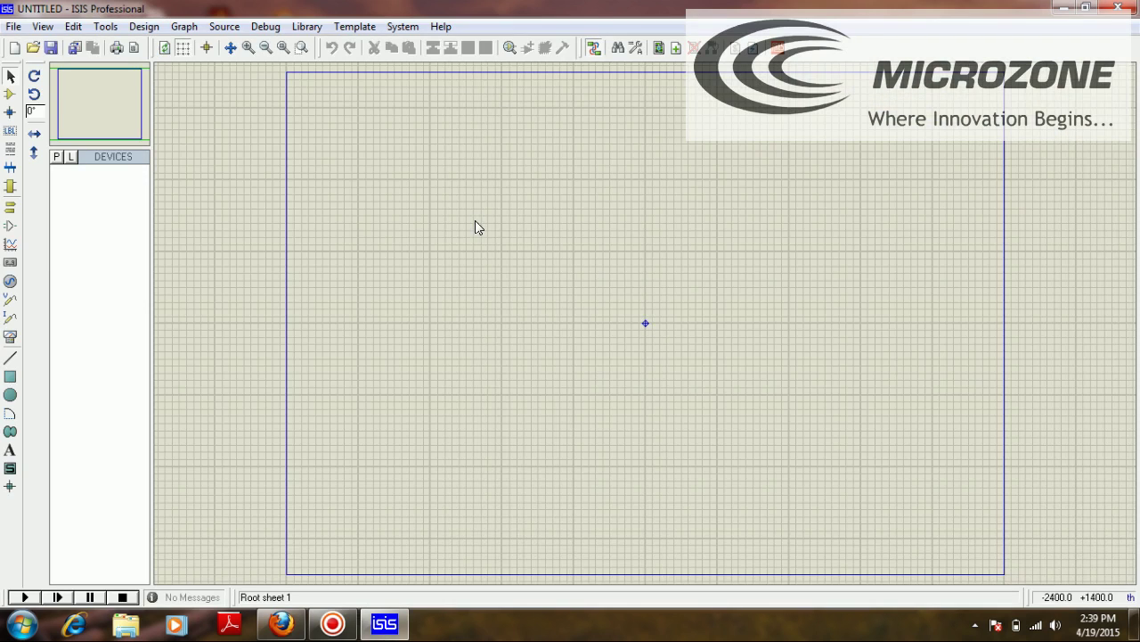
# Search the part library for relay, at89c51 and resistor and add all three to the device list
pyautogui.click(56, 158)
pyautogui.write('relay')
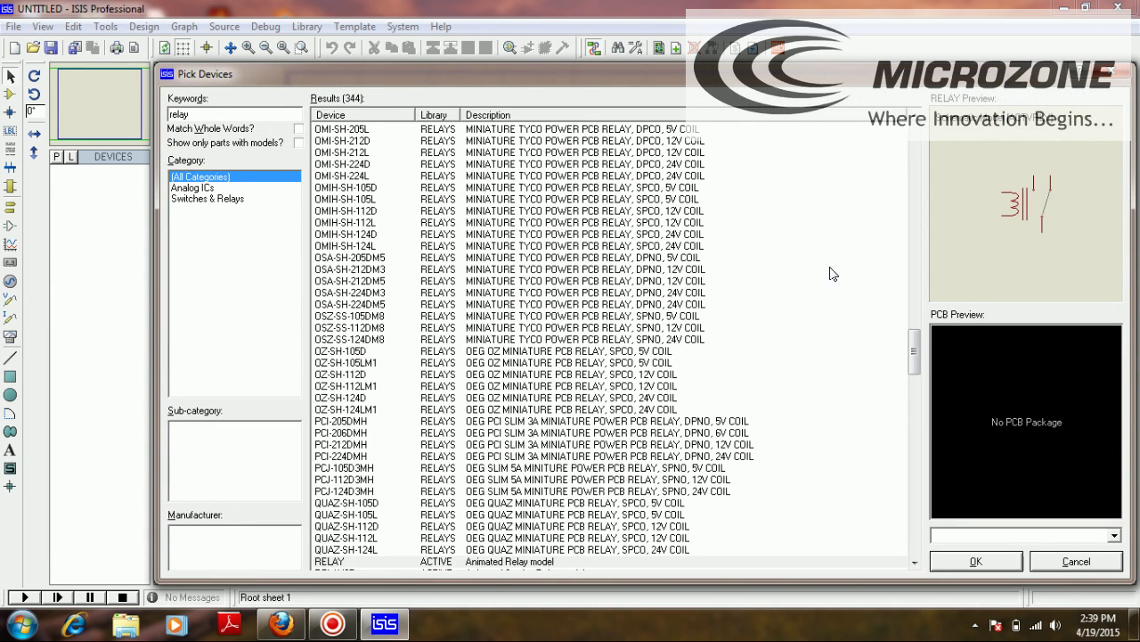
pyautogui.moveTo(914, 345); pyautogui.dragTo(914, 368)
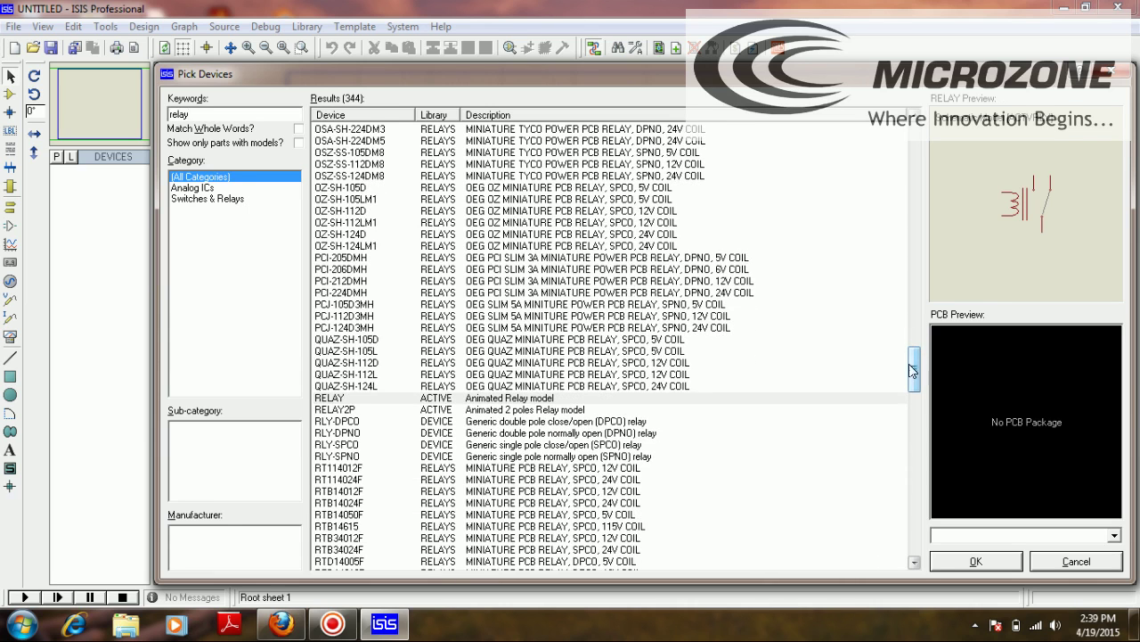
pyautogui.doubleClick(386, 398)
pyautogui.doubleClick(181, 114)
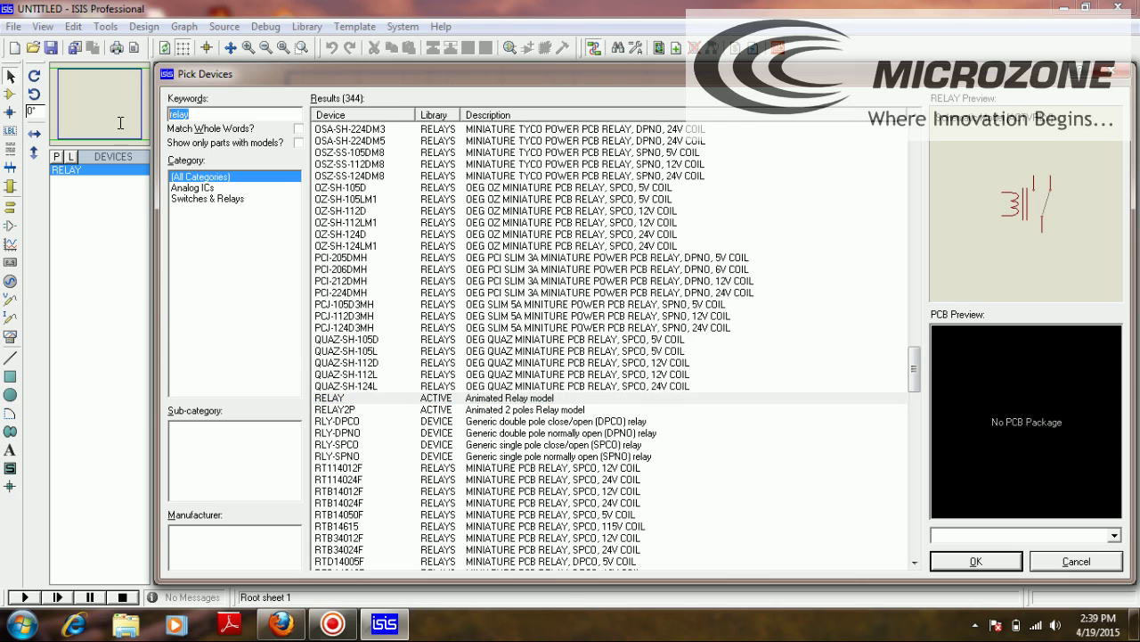
pyautogui.write('at8')
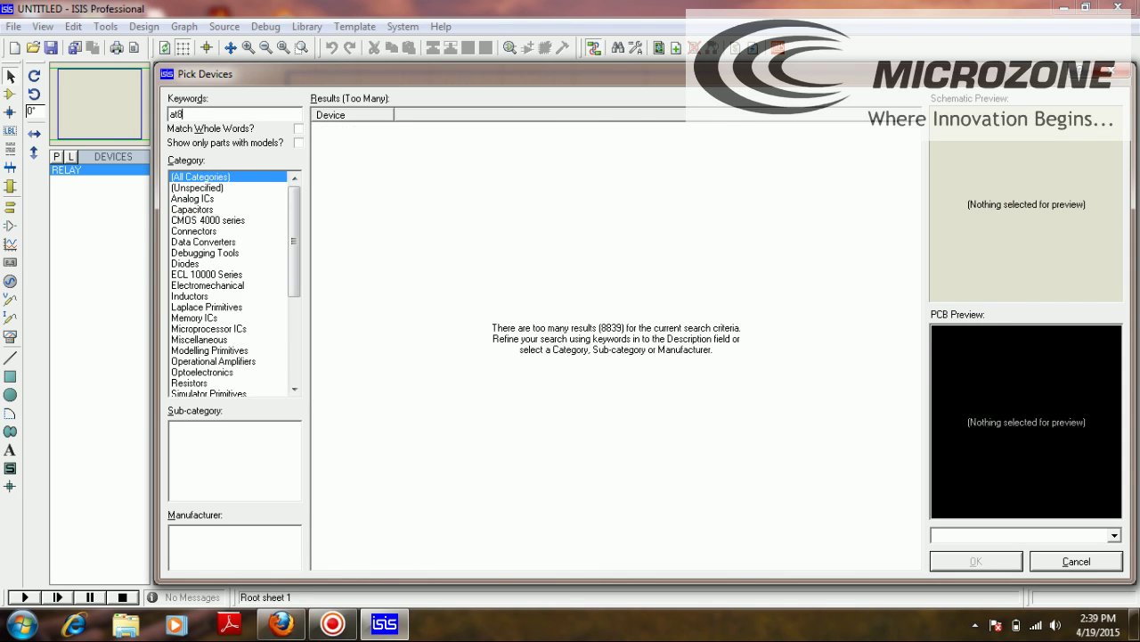
pyautogui.write('9c51')
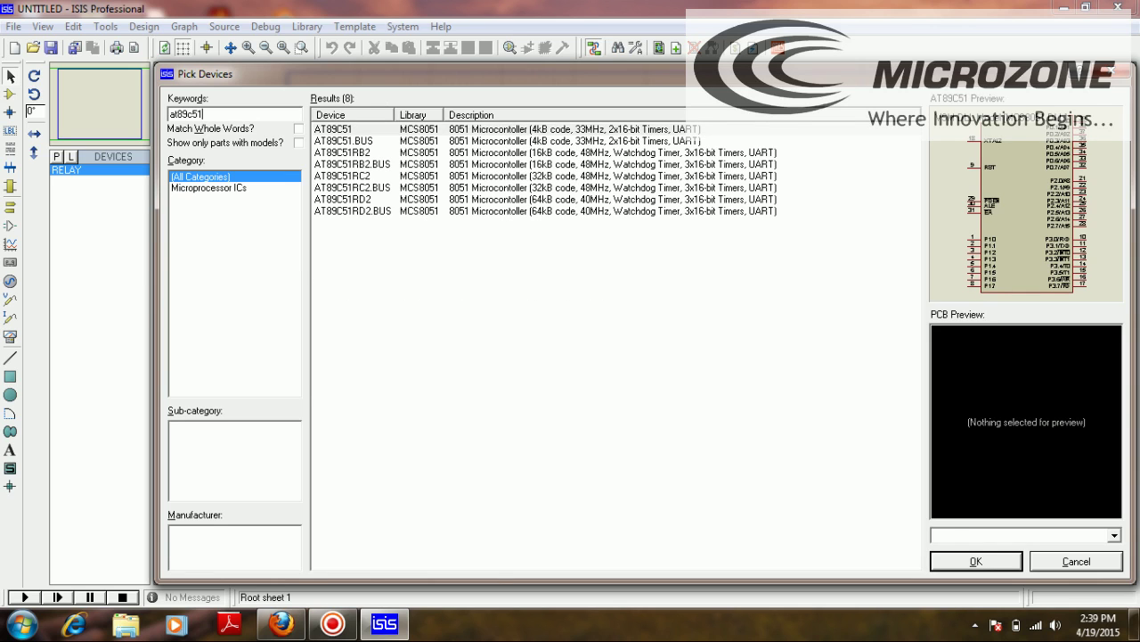
pyautogui.doubleClick(353, 129)
pyautogui.moveTo(210, 110); pyautogui.dragTo(155, 114)
pyautogui.write('res')
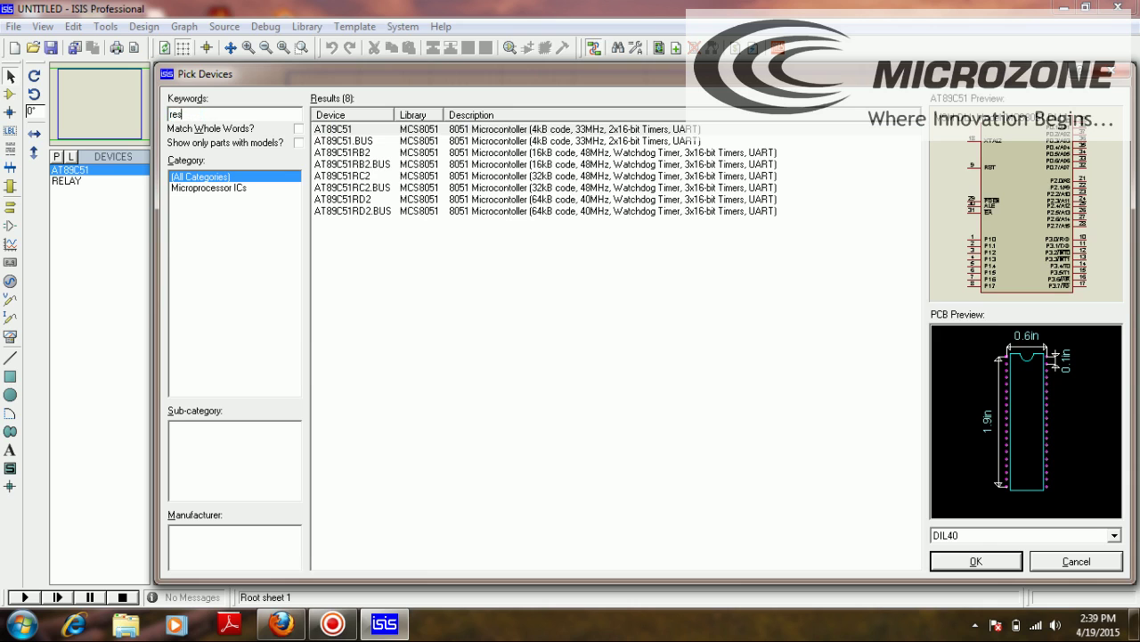
pyautogui.write('istoer')
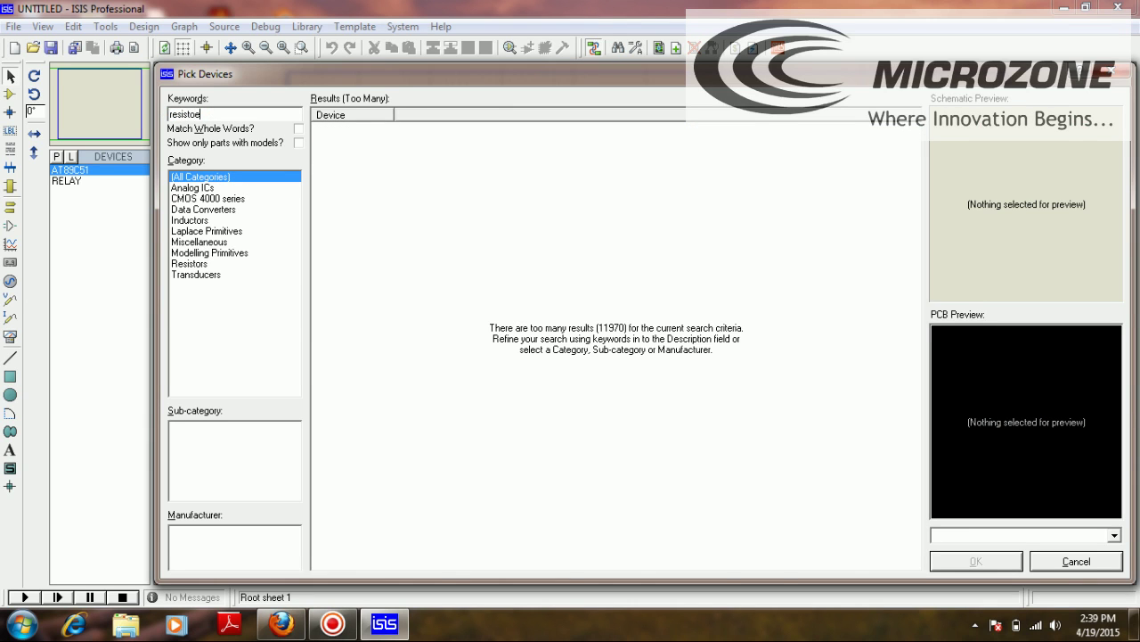
pyautogui.press('BackSpace')
pyautogui.press('BackSpace')
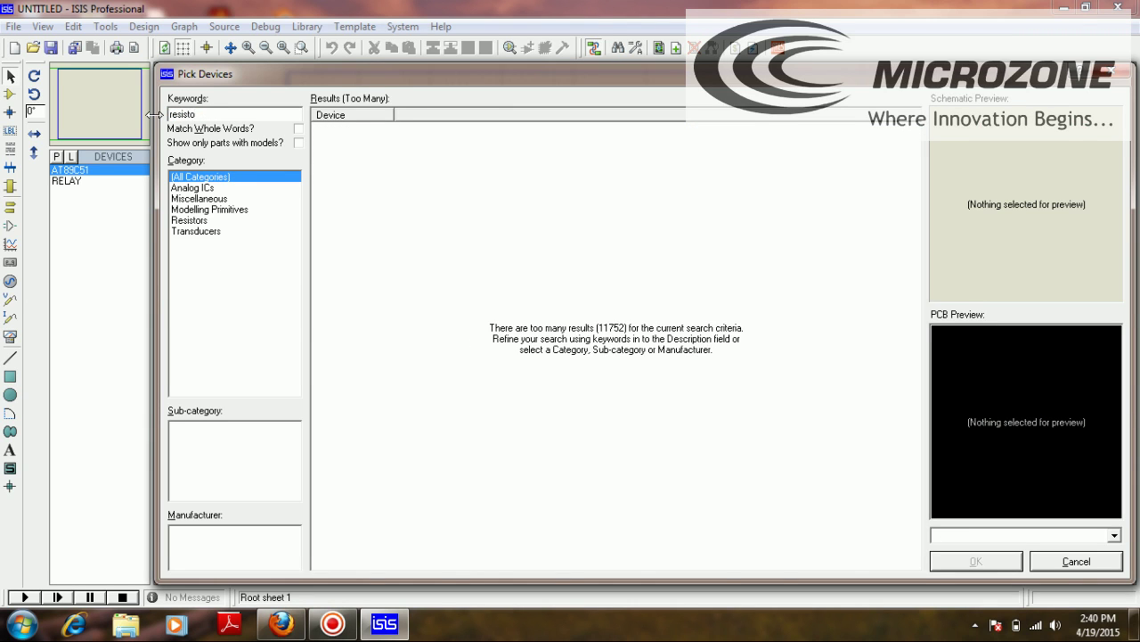
pyautogui.click(977, 560)
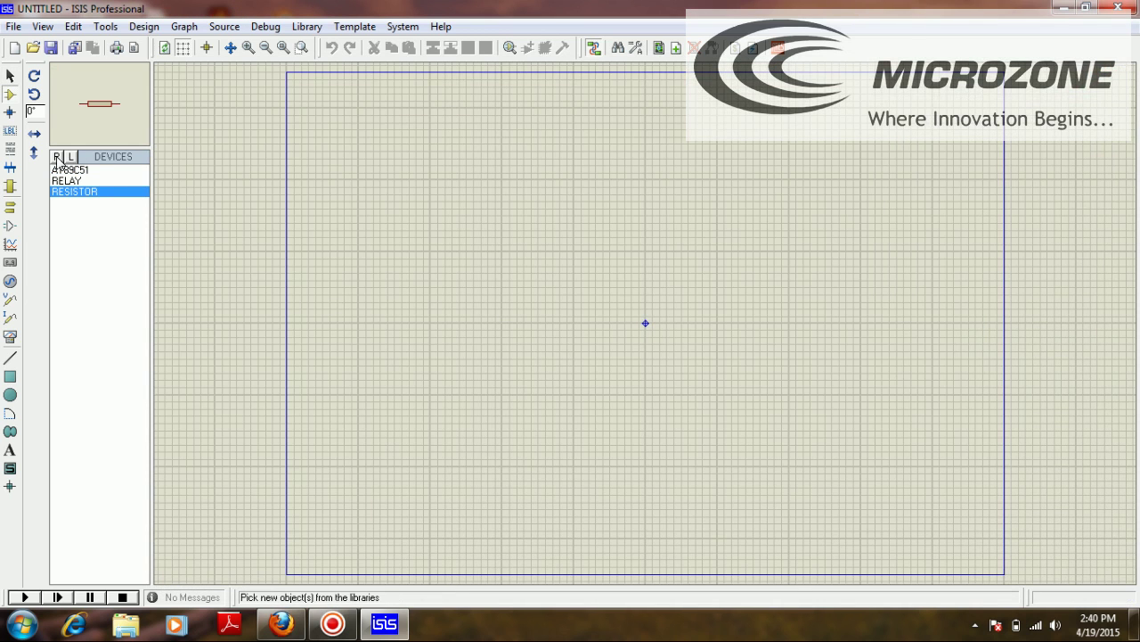
# Search the library for 'bulb' and add LAMP to the device list
pyautogui.click(56, 158)
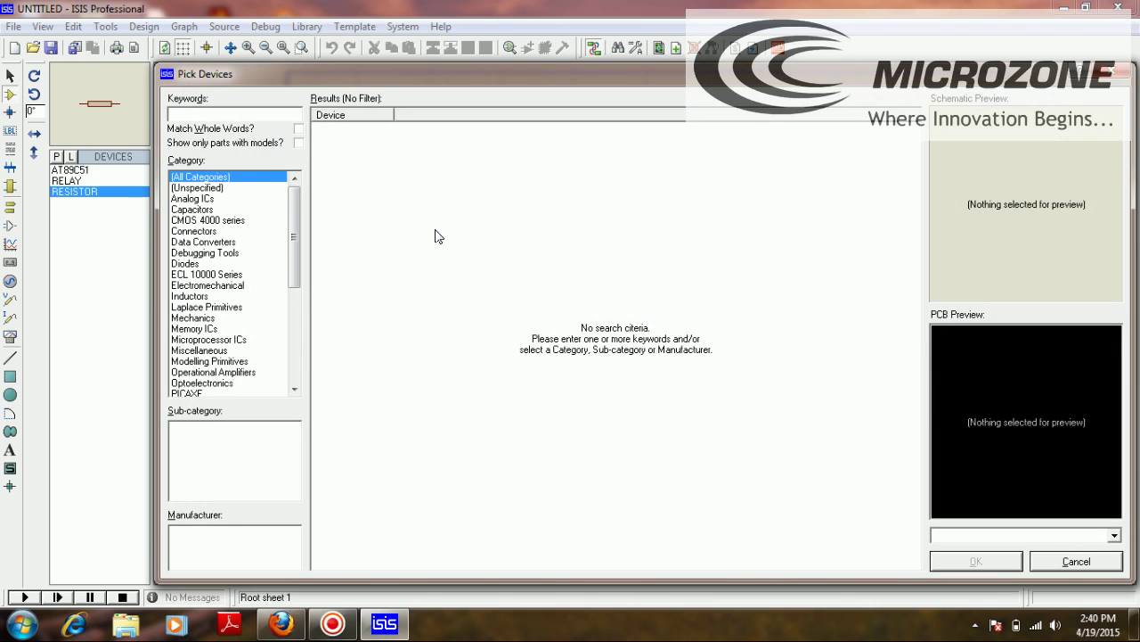
pyautogui.write('bulb')
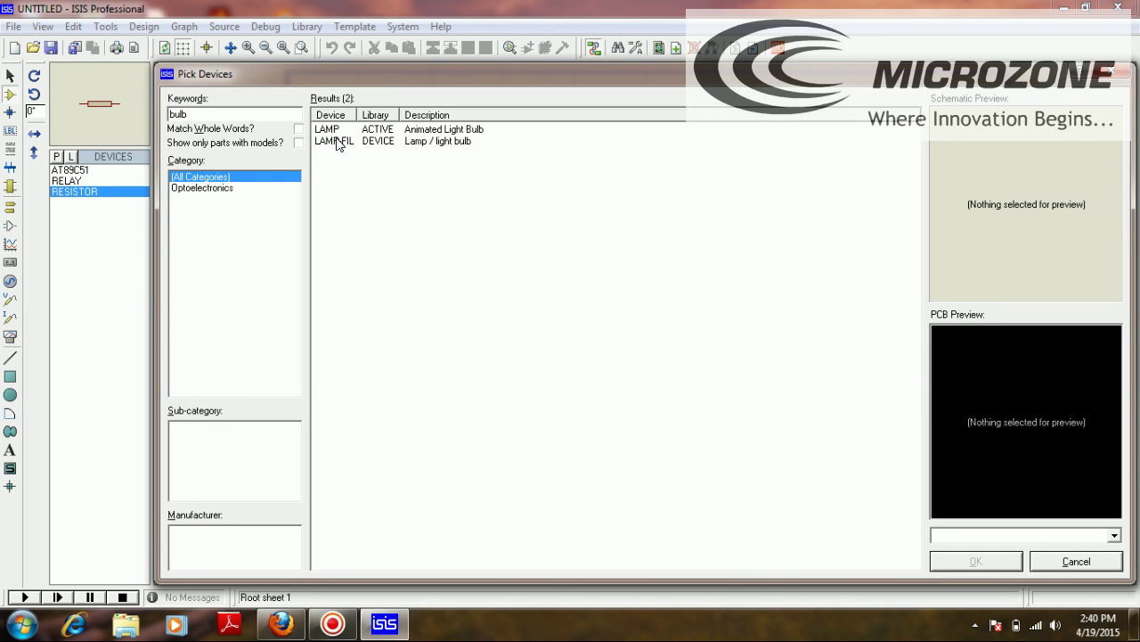
pyautogui.click(336, 132)
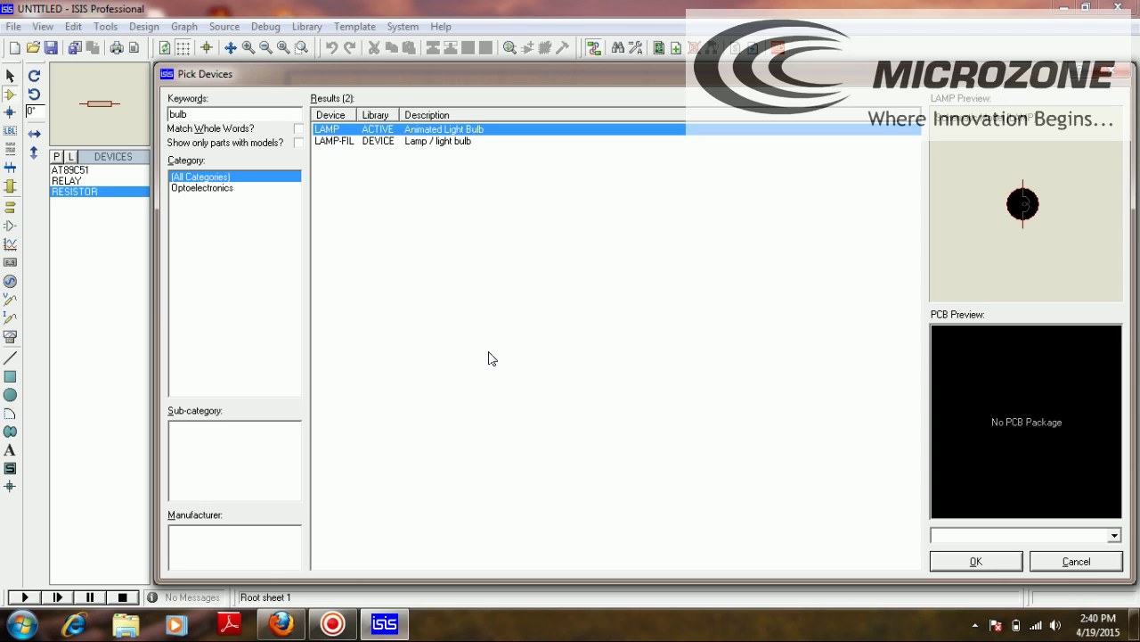
pyautogui.doubleClick(350, 133)
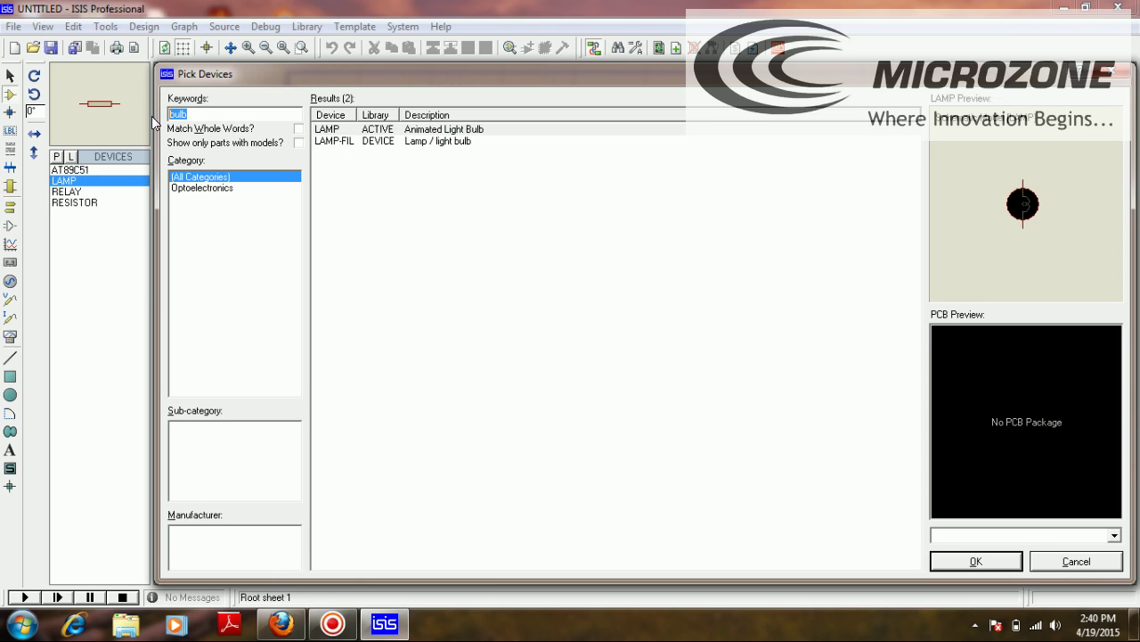
# Search 'bc4' and preview the BC441 transistor
pyautogui.write('bn4')
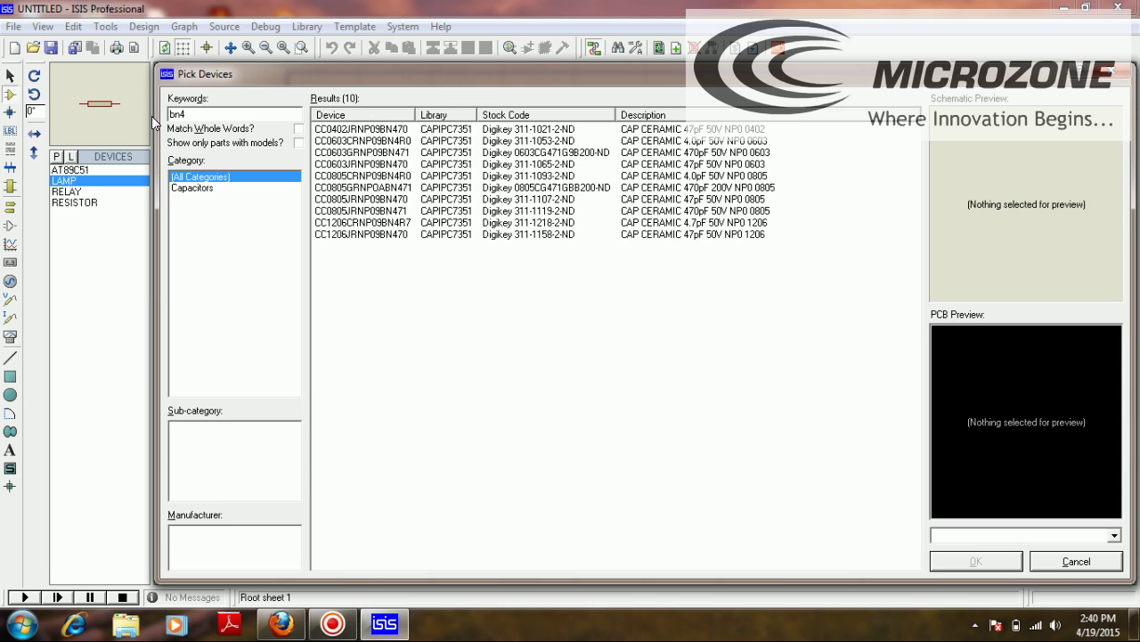
pyautogui.press('BackSpace')
pyautogui.write('c')
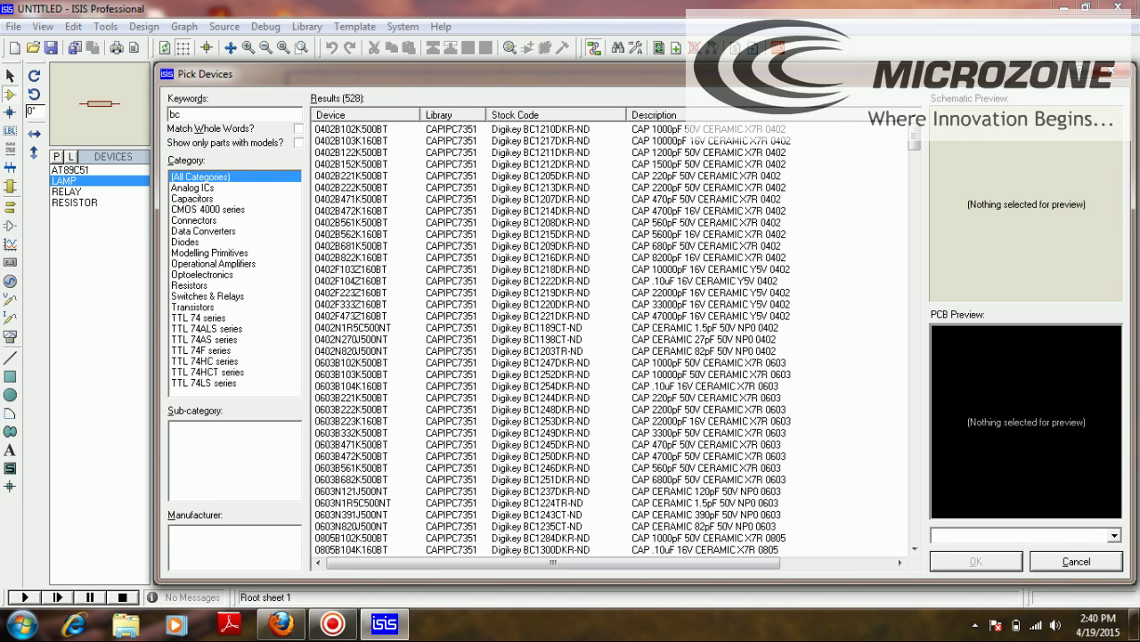
pyautogui.write('4')
pyautogui.click(334, 180)
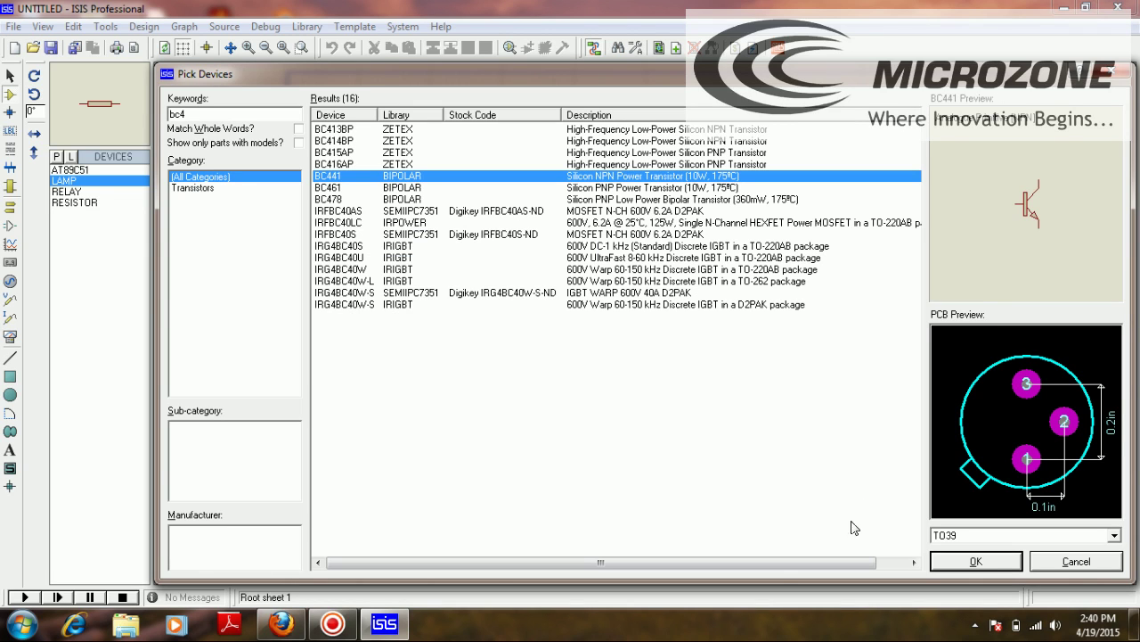
# Search 'switch' and add SWITCH to the device list
pyautogui.moveTo(213, 115); pyautogui.dragTo(161, 105)
pyautogui.write('switch')
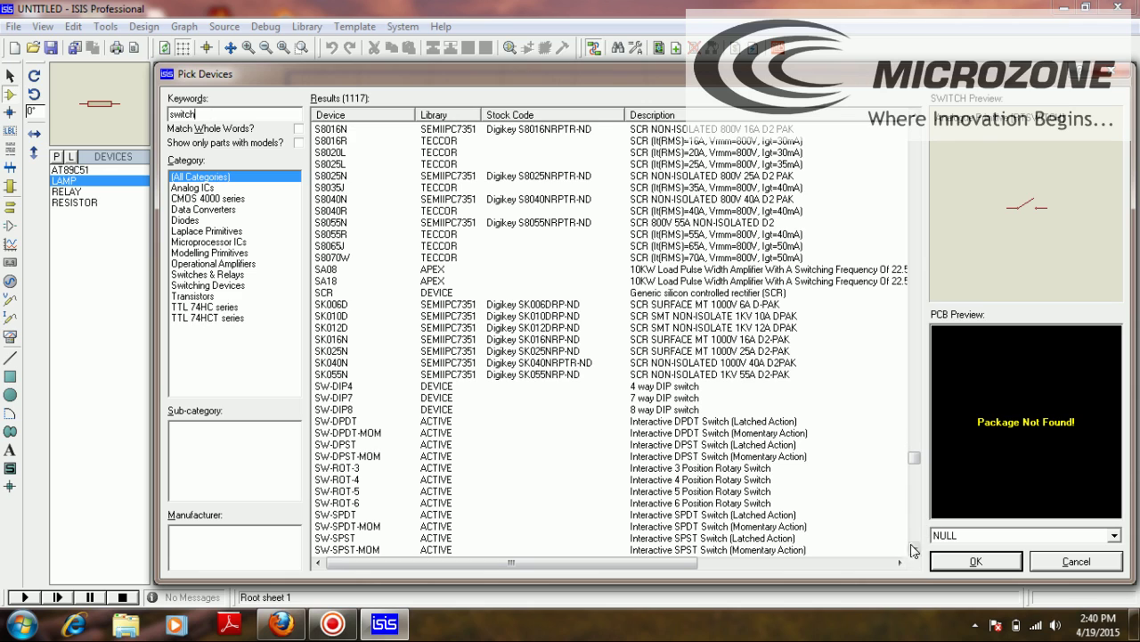
pyautogui.click(914, 548)
pyautogui.moveTo(915, 551); pyautogui.dragTo(915, 550)
pyautogui.click(996, 569)
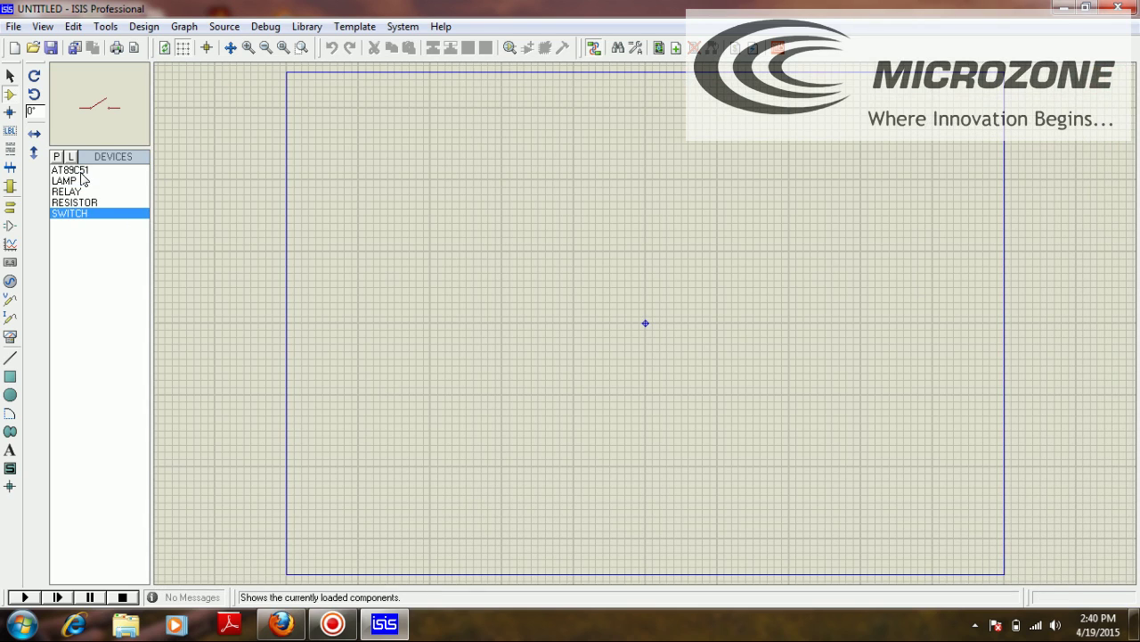
# Place the AT89C51 chip at the centre of the sheet
pyautogui.click(75, 170)
pyautogui.click(398, 220)
pyautogui.click(545, 235)
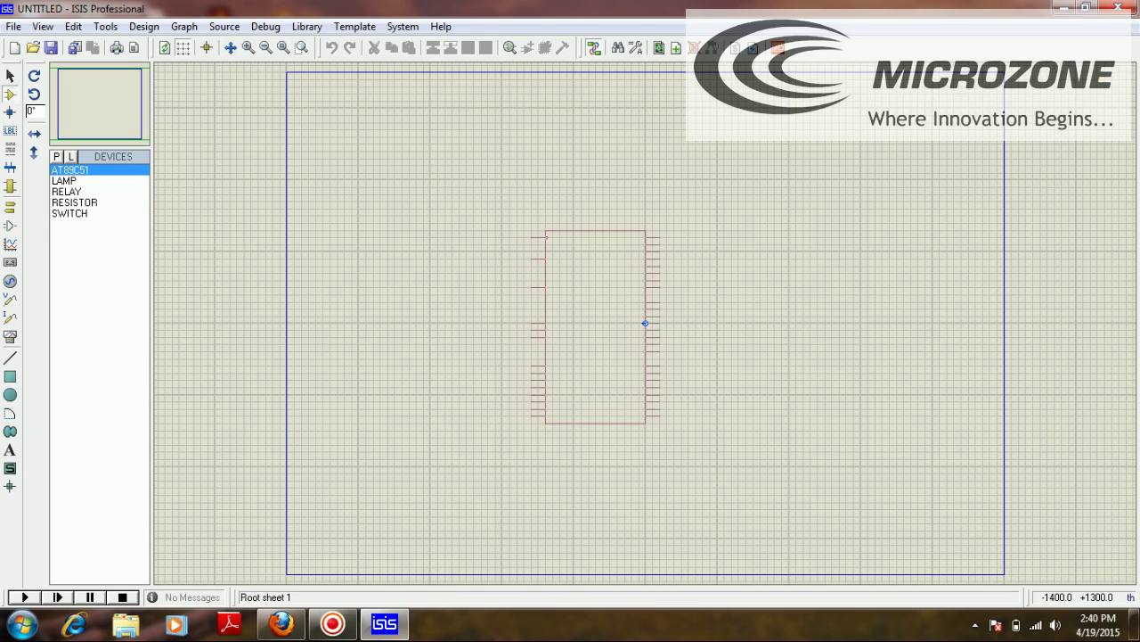
pyautogui.click(247, 48)
pyautogui.click(248, 48)
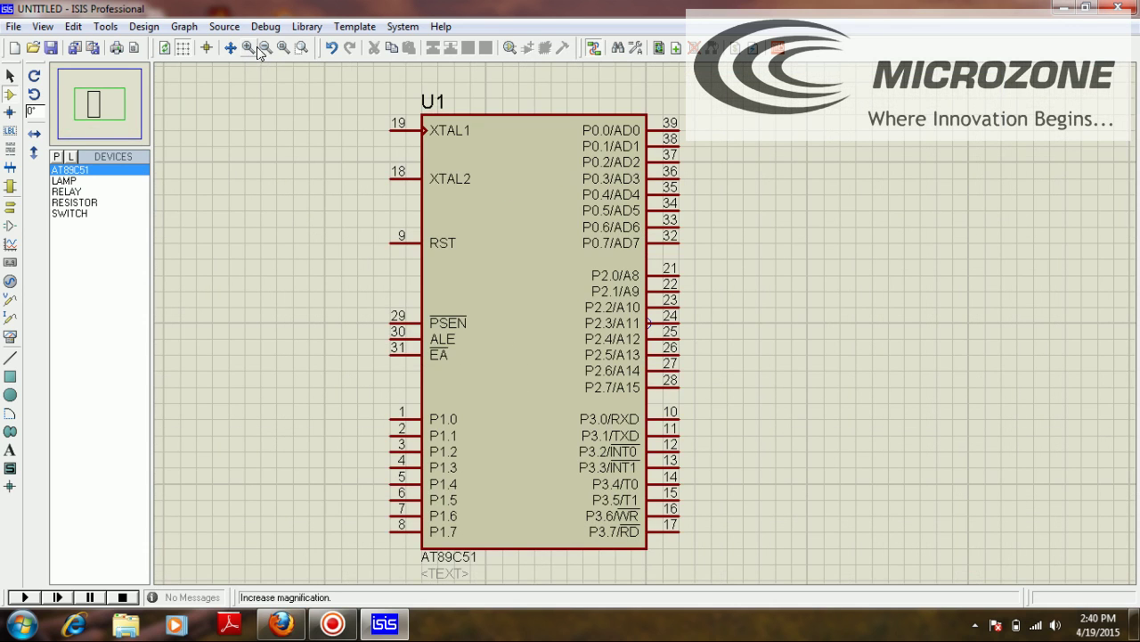
pyautogui.click(265, 48)
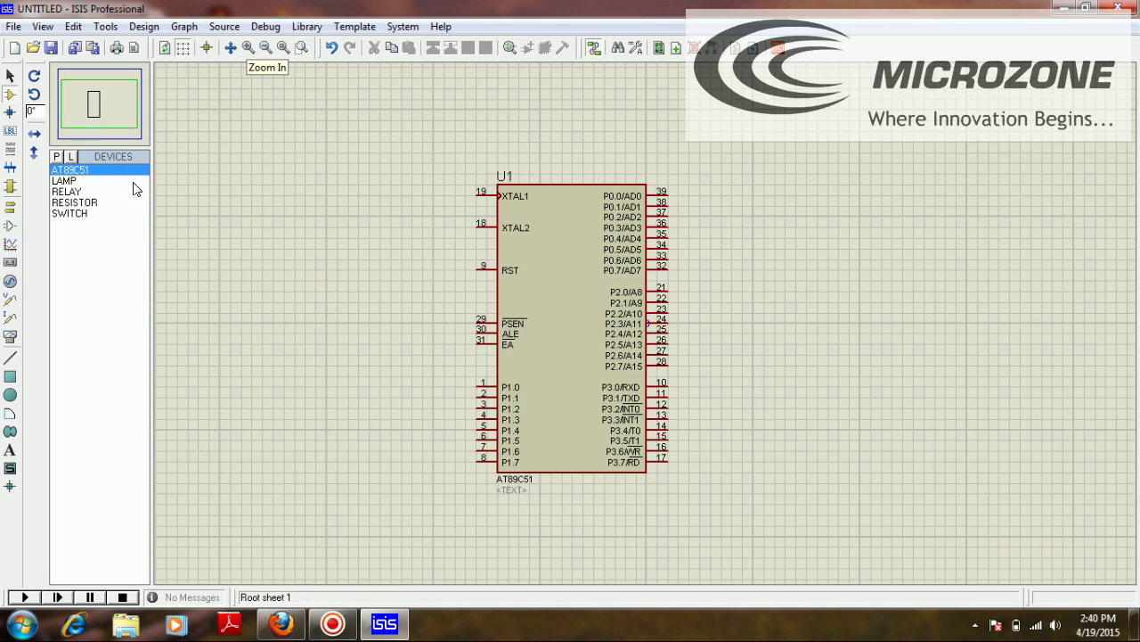
# Place resistor R1 and a switch to the left of the chip near pin P1.0
pyautogui.click(74, 203)
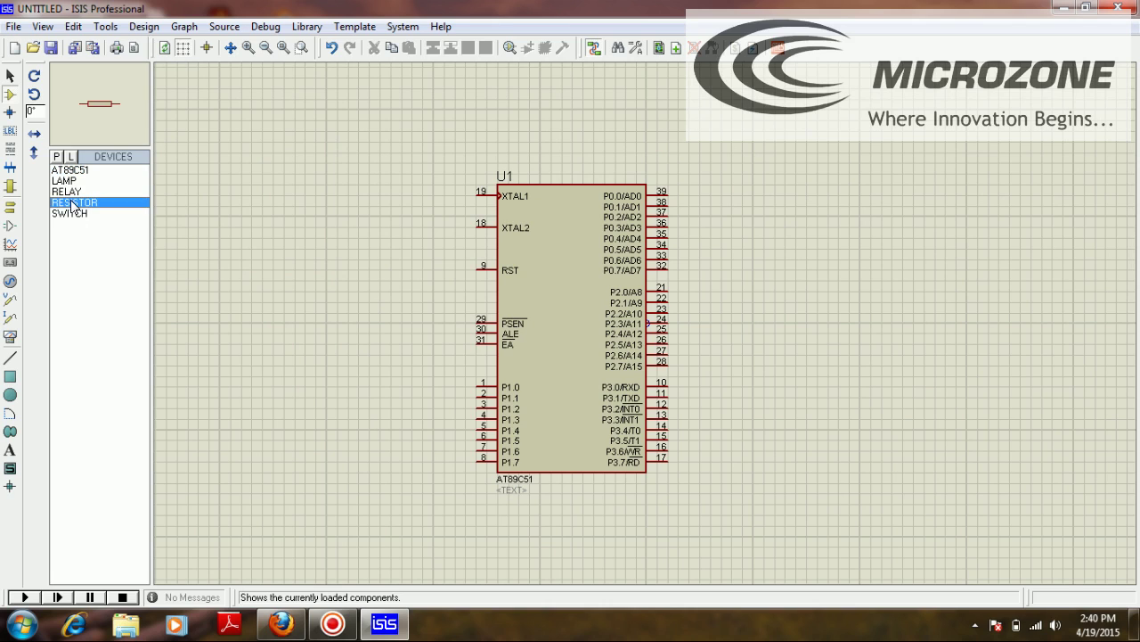
pyautogui.click(359, 374)
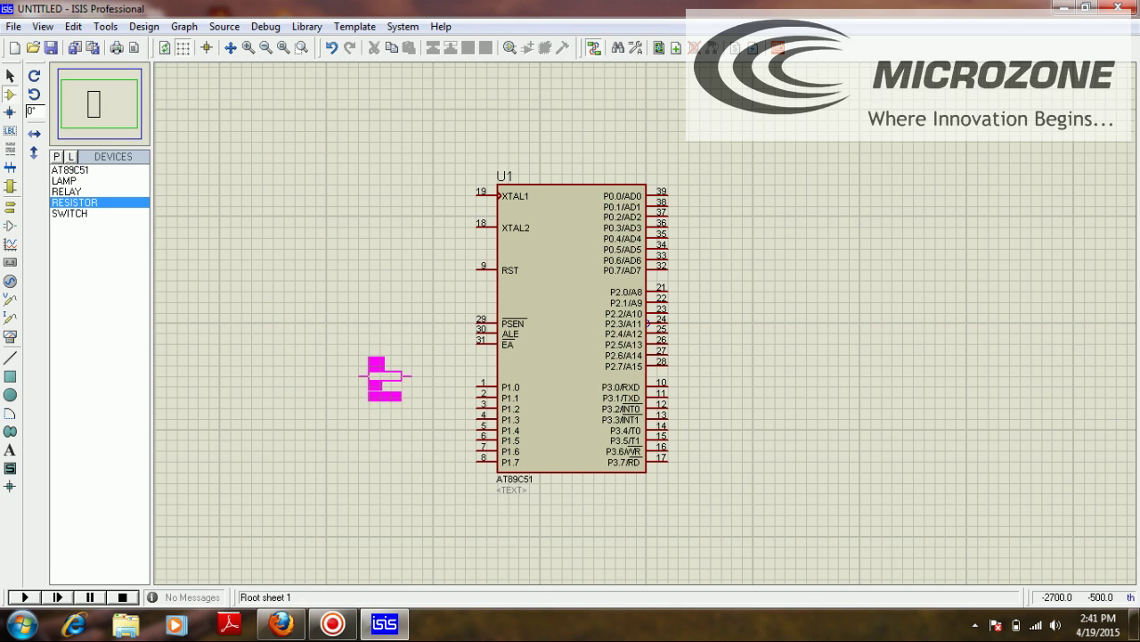
pyautogui.click(331, 332)
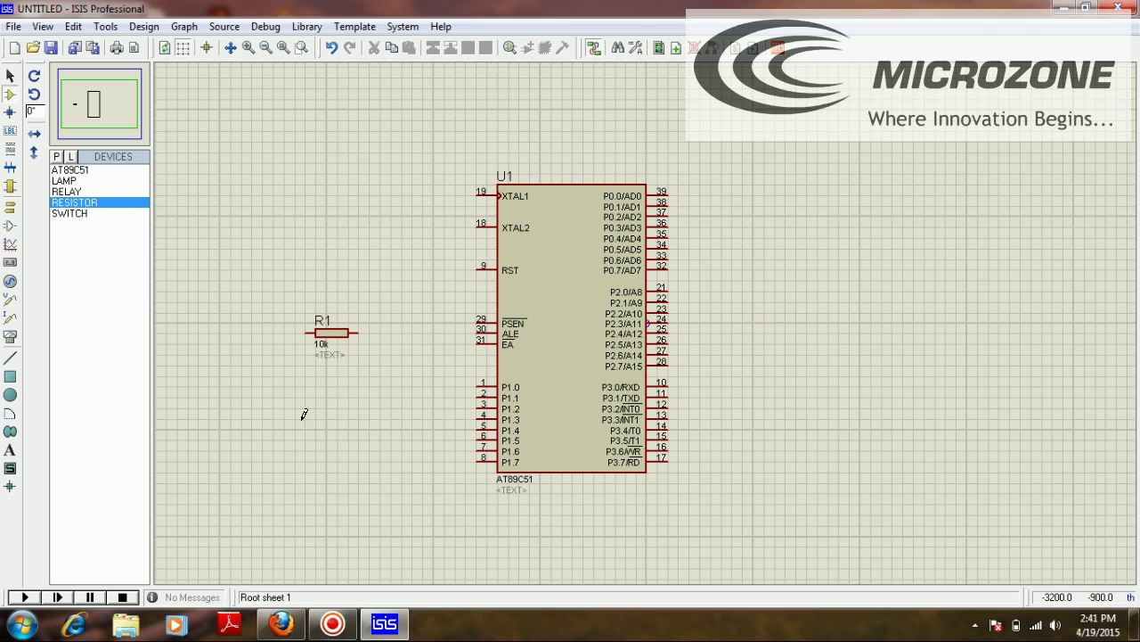
pyautogui.click(81, 215)
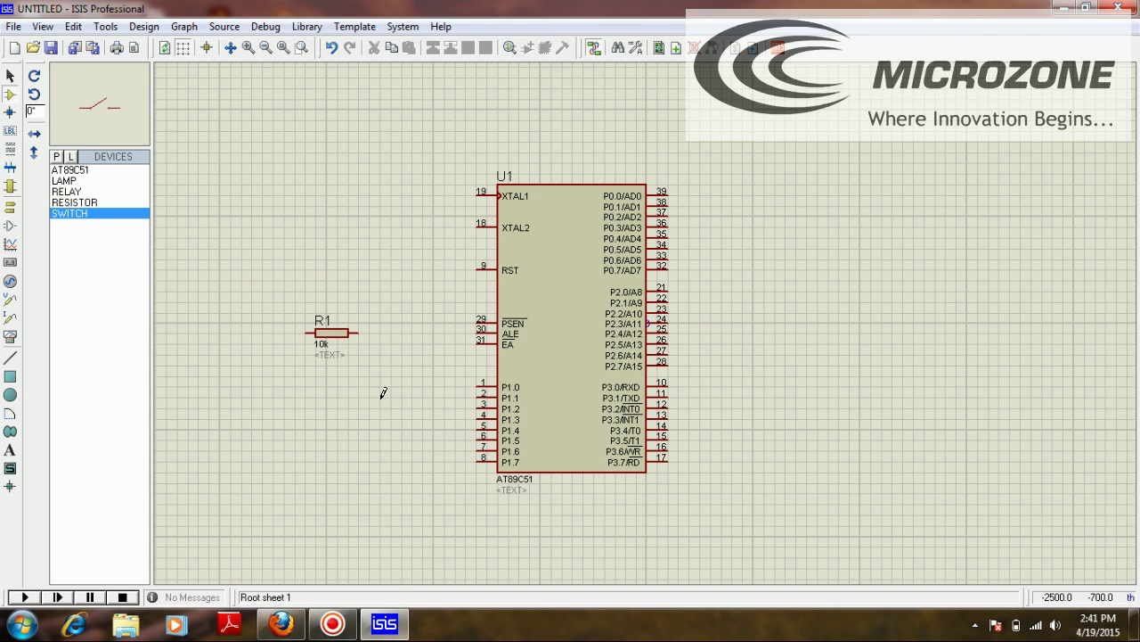
pyautogui.click(285, 380)
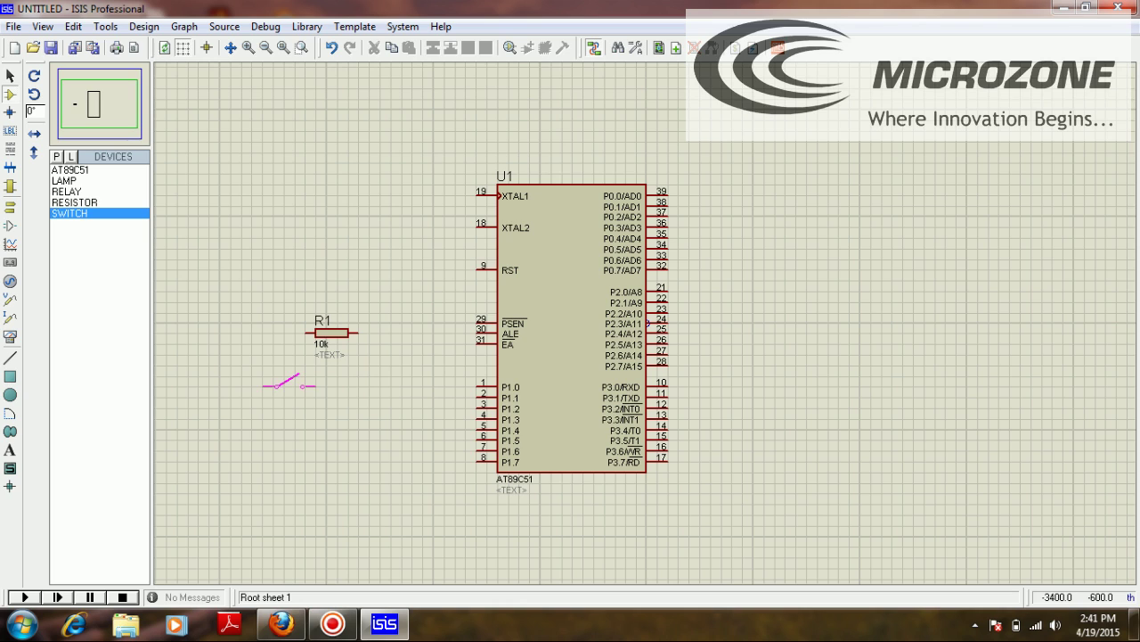
pyautogui.click(283, 381)
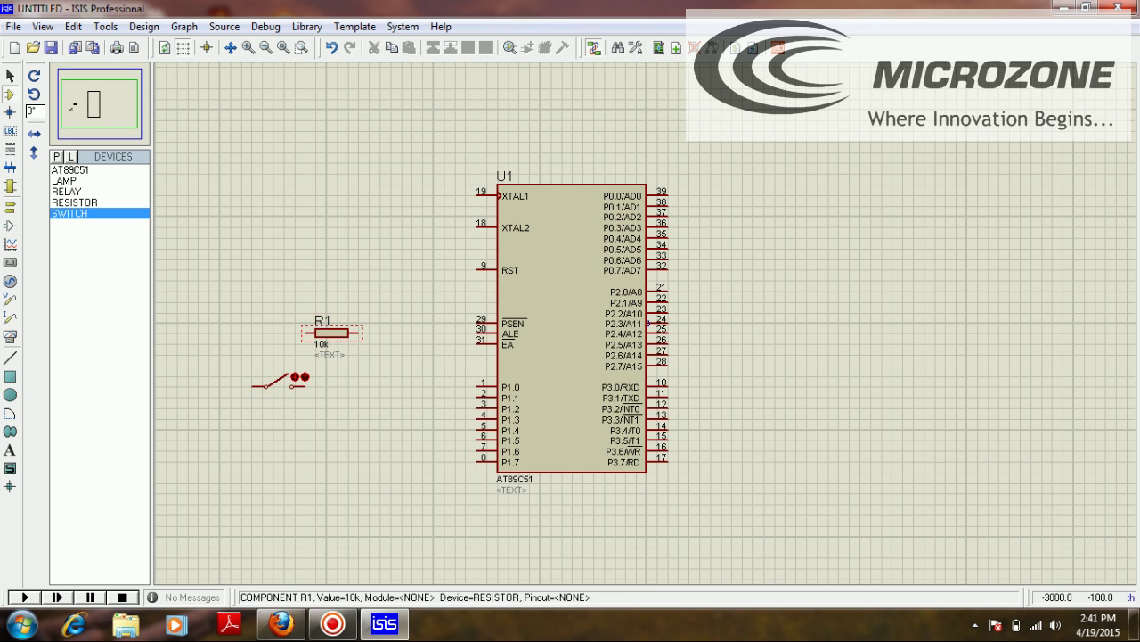
# Rotate resistor R1 clockwise so it stands upright
pyautogui.rightClick(346, 333)
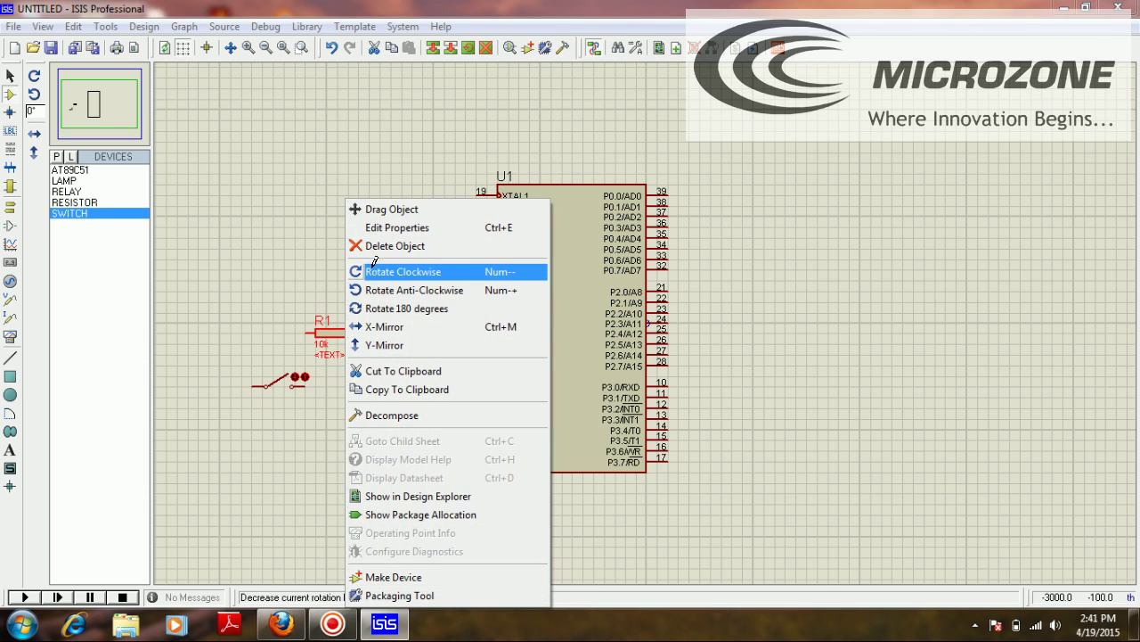
pyautogui.click(374, 273)
pyautogui.click(346, 249)
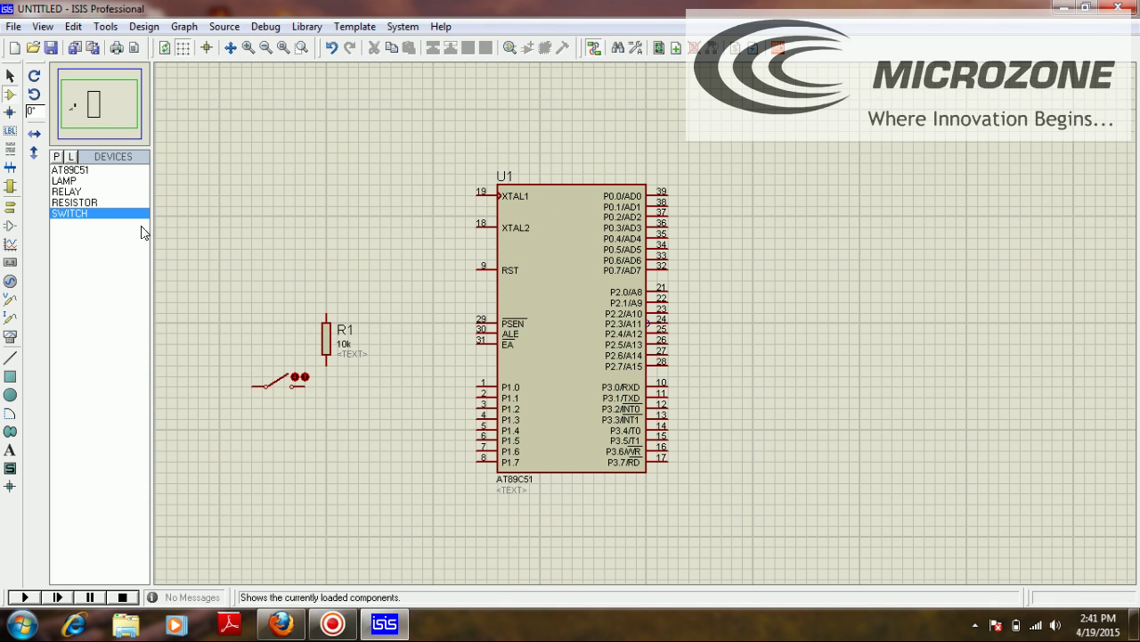
# Place a POWER terminal above R1 and label it +5v
pyautogui.click(10, 205)
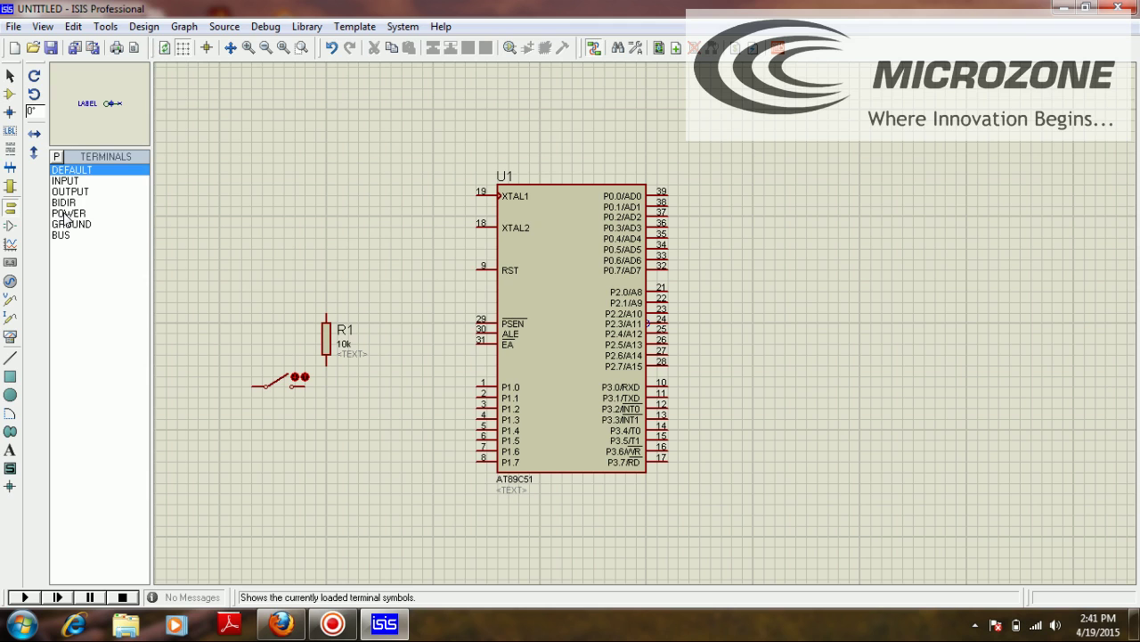
pyautogui.click(67, 213)
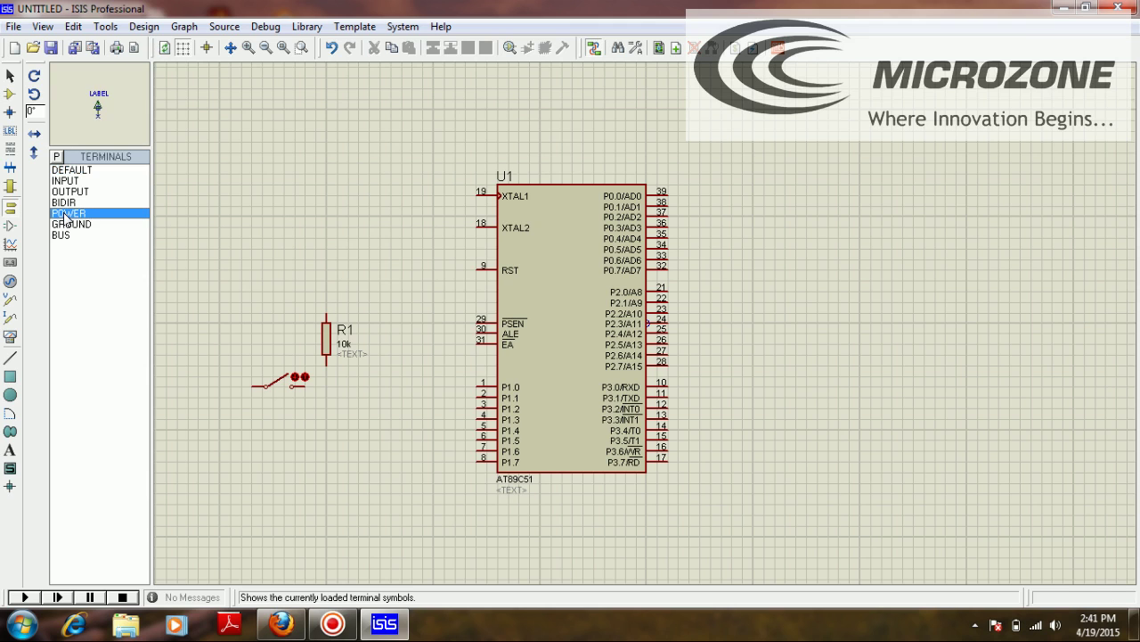
pyautogui.click(327, 258)
pyautogui.doubleClick(328, 258)
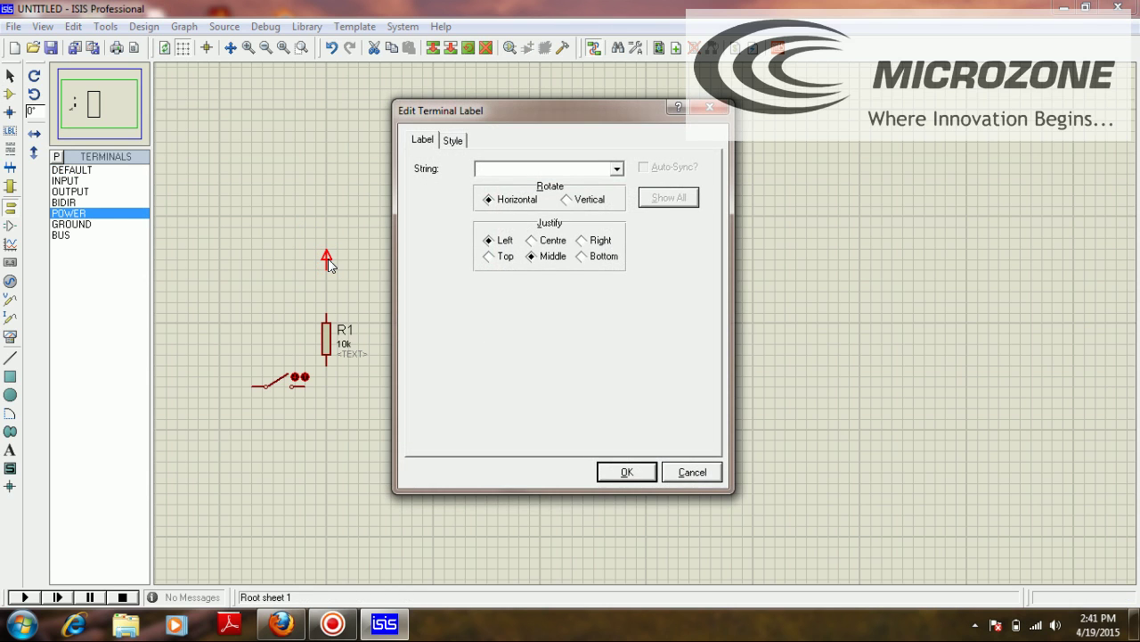
pyautogui.write('+5v')
pyautogui.click(614, 472)
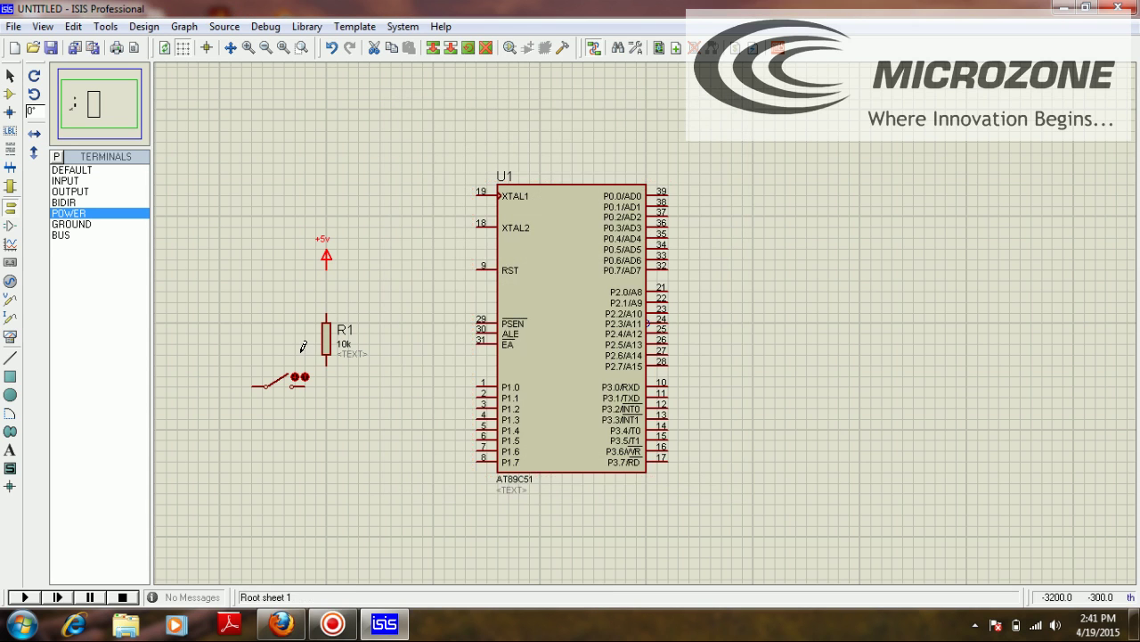
# Change R1's resistance from 10k to 330
pyautogui.click(326, 339)
pyautogui.click(326, 339)
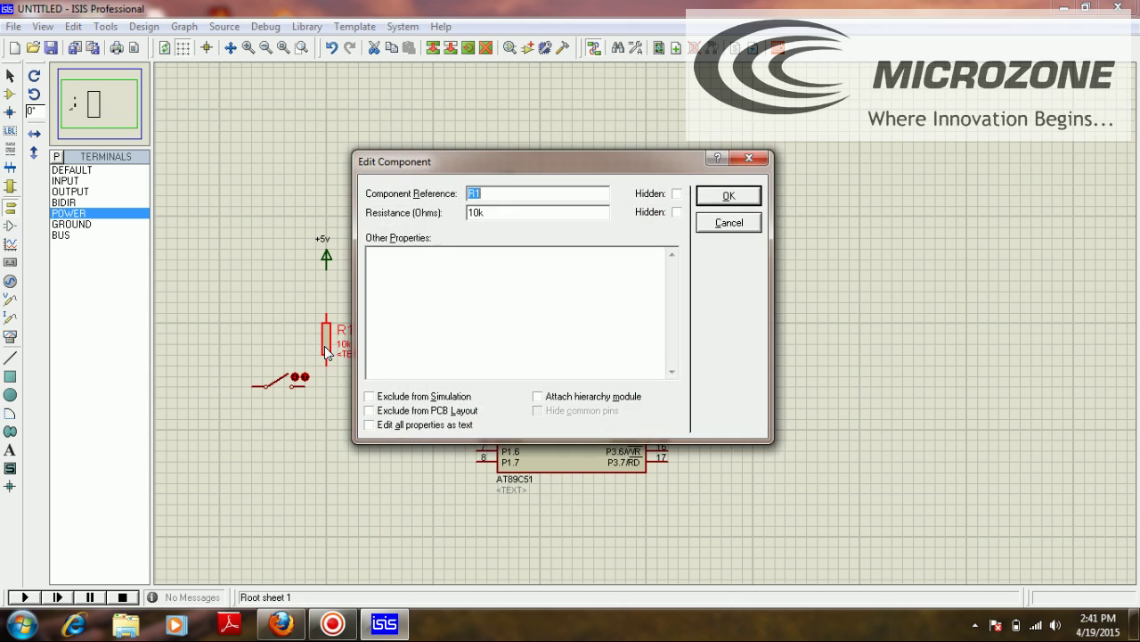
pyautogui.doubleClick(487, 216)
pyautogui.write('330')
pyautogui.click(708, 197)
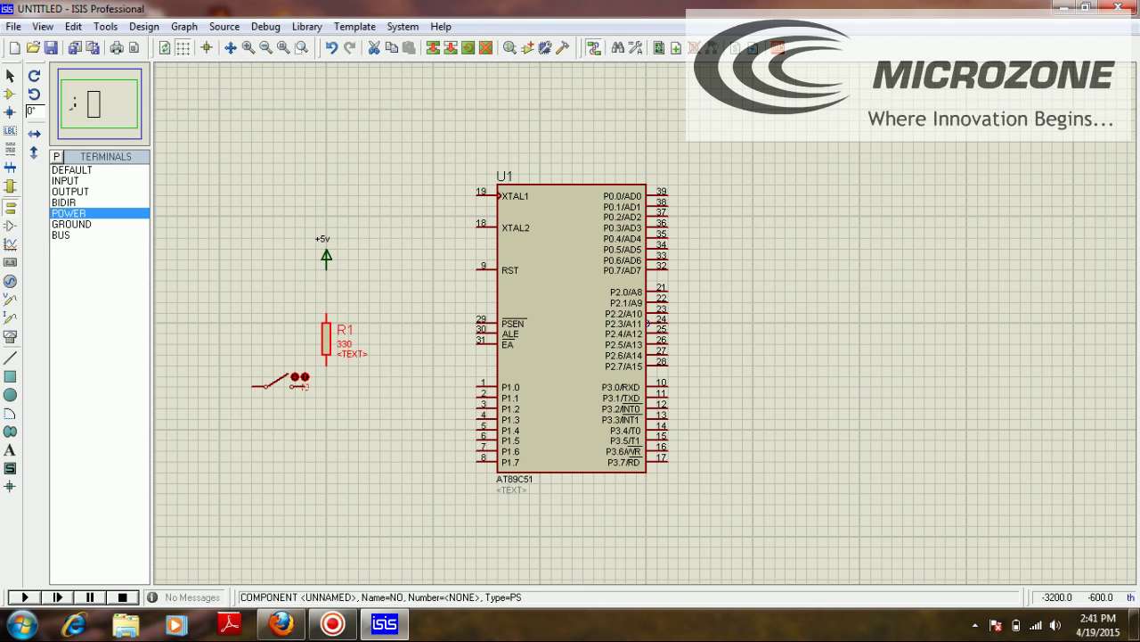
# Wire the switch to P1.0, +5v to R1's top pin, and R1's bottom to that wire
pyautogui.click(304, 386)
pyautogui.click(465, 386)
pyautogui.click(477, 386)
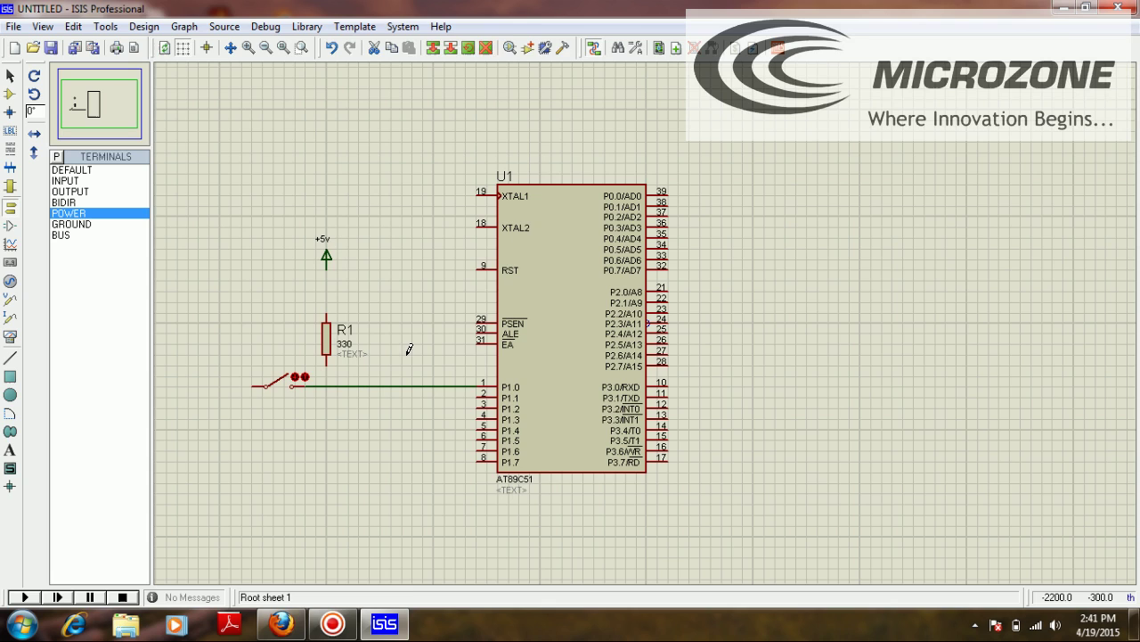
pyautogui.click(326, 268)
pyautogui.click(326, 316)
pyautogui.click(328, 366)
pyautogui.click(326, 386)
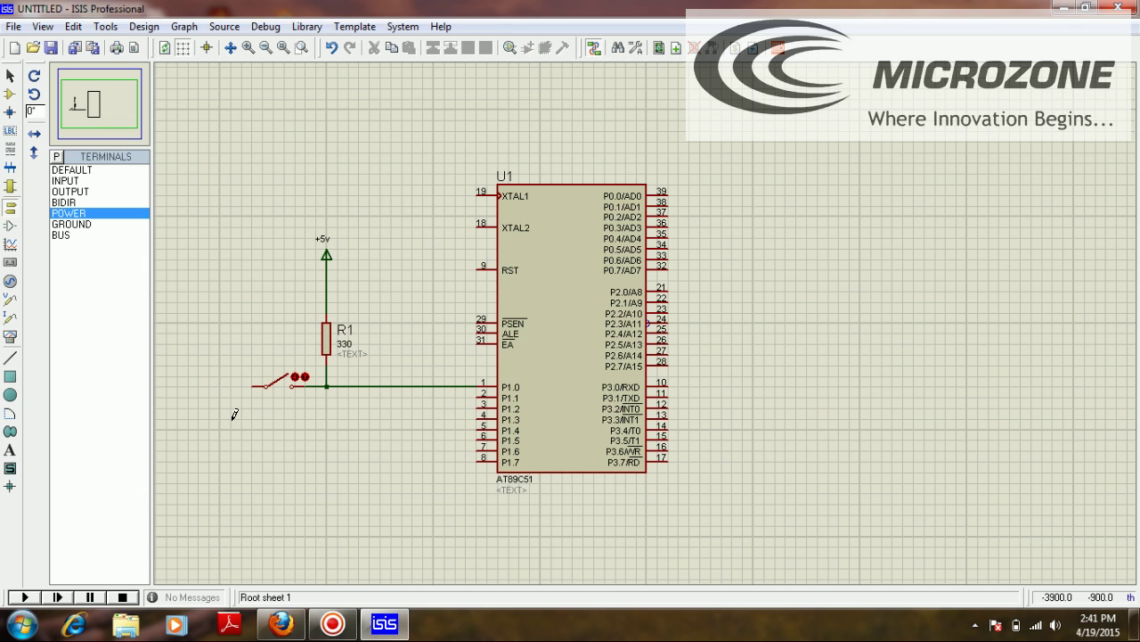
# Place a GROUND terminal below the switch and wire it to the switch's left pin
pyautogui.rightClick(233, 412)
pyautogui.moveTo(288, 424)
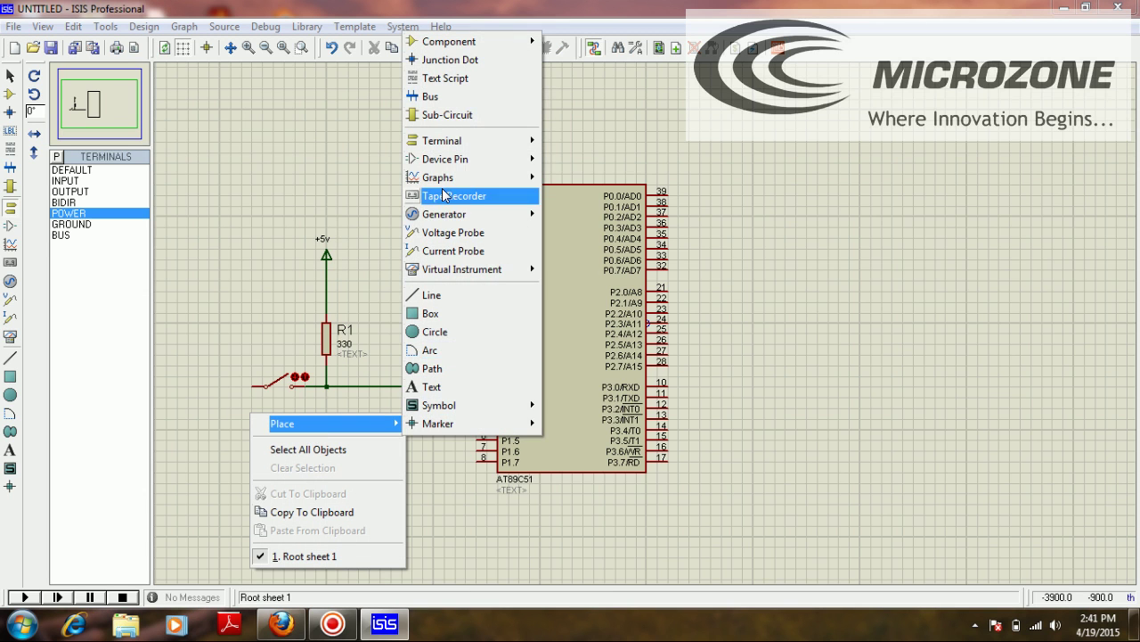
pyautogui.moveTo(445, 141)
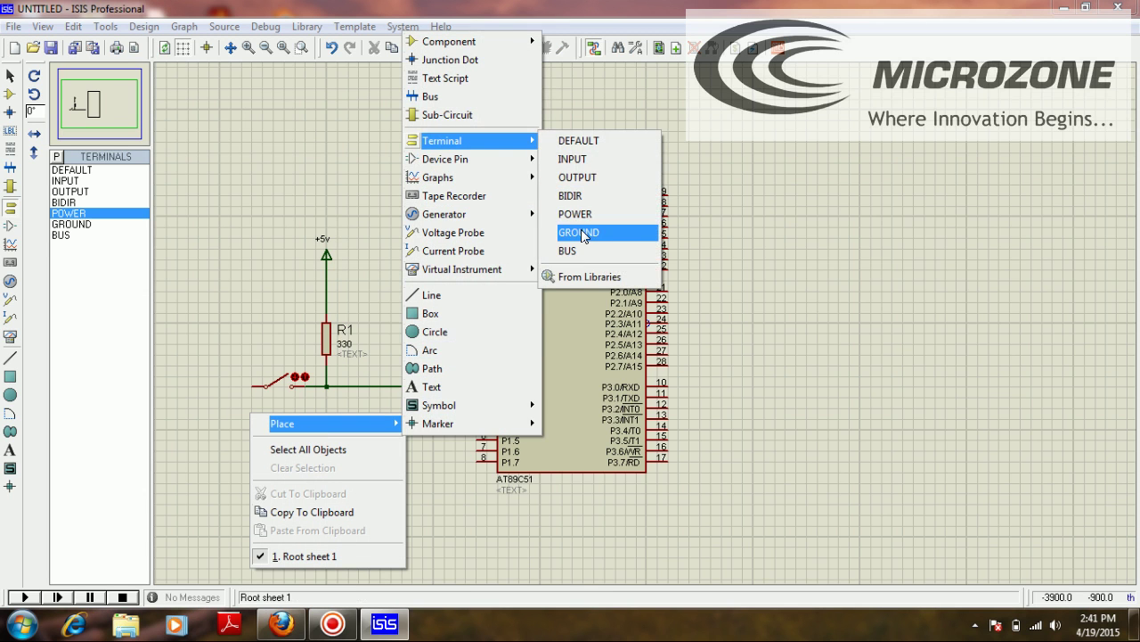
pyautogui.click(581, 231)
pyautogui.click(239, 429)
pyautogui.click(241, 433)
pyautogui.click(252, 386)
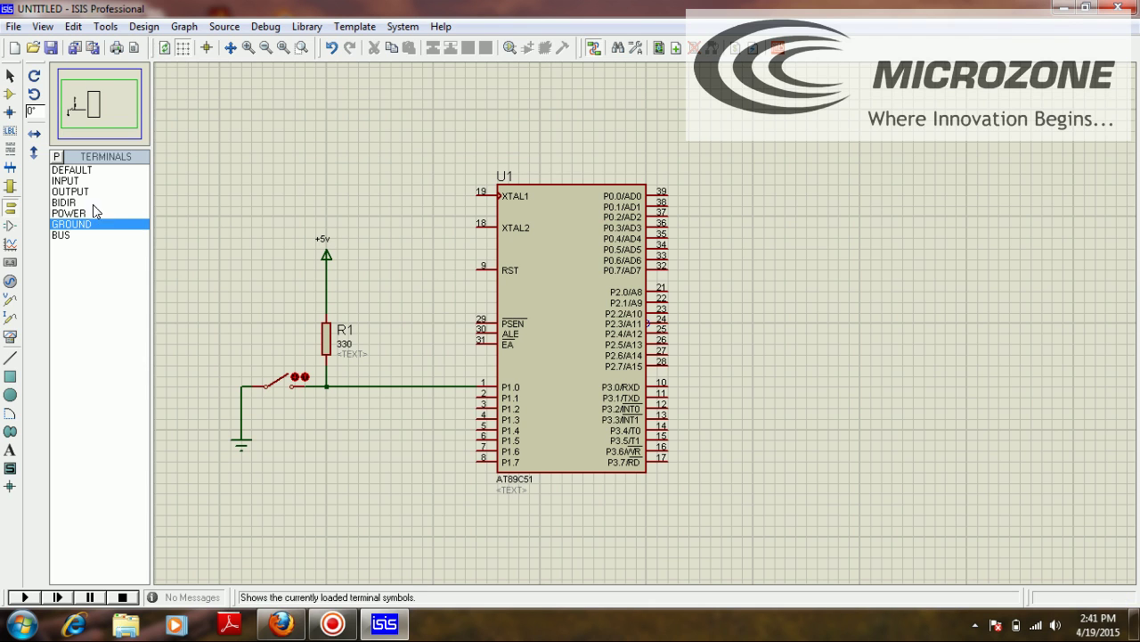
# Place relay RL1 to the right of the AT89C51
pyautogui.click(10, 95)
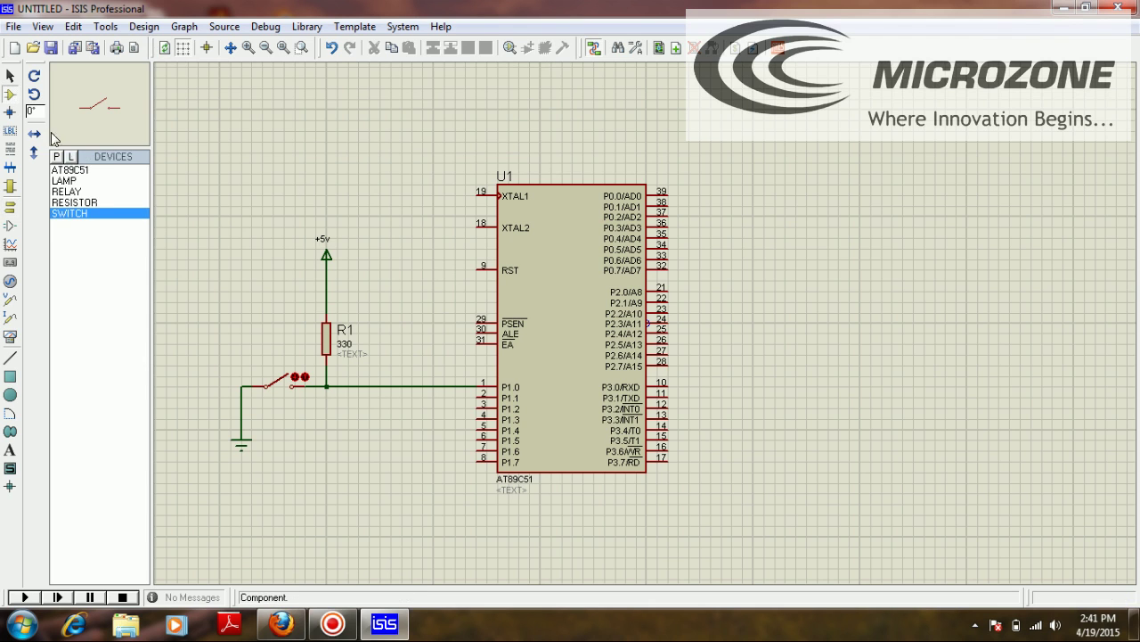
pyautogui.click(79, 191)
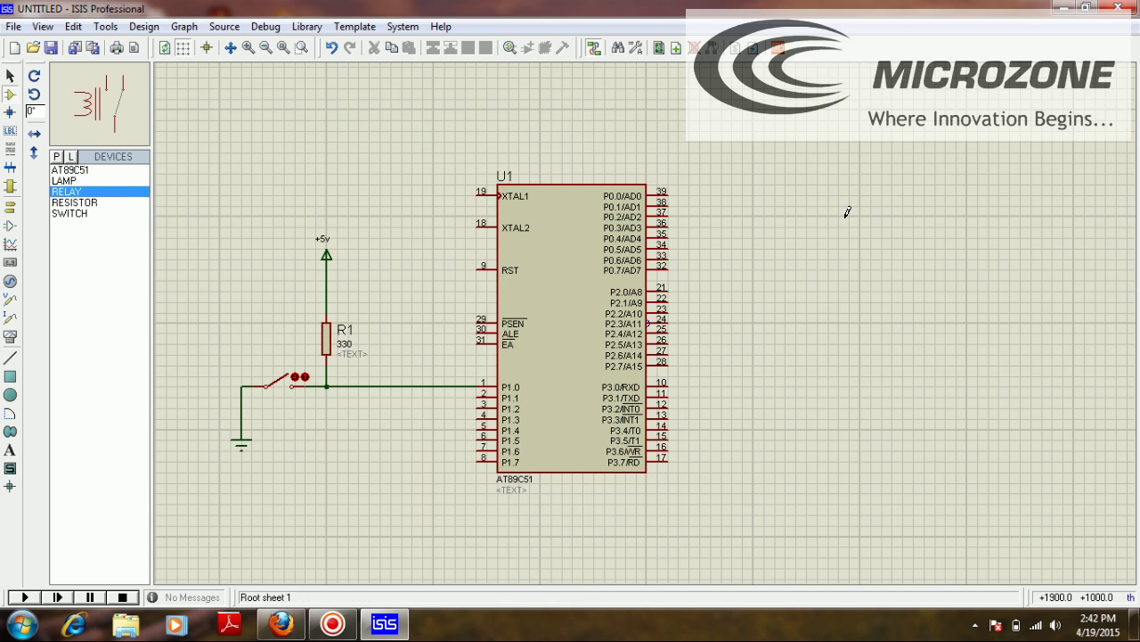
pyautogui.click(866, 259)
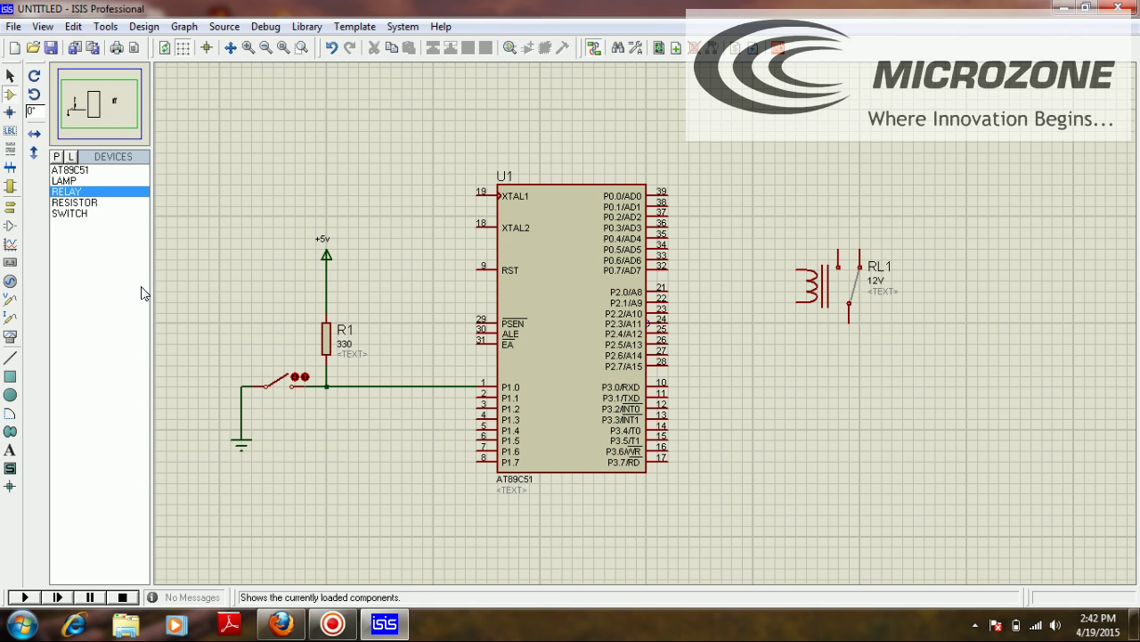
# Place a POWER terminal above the relay and label it +12V
pyautogui.click(10, 206)
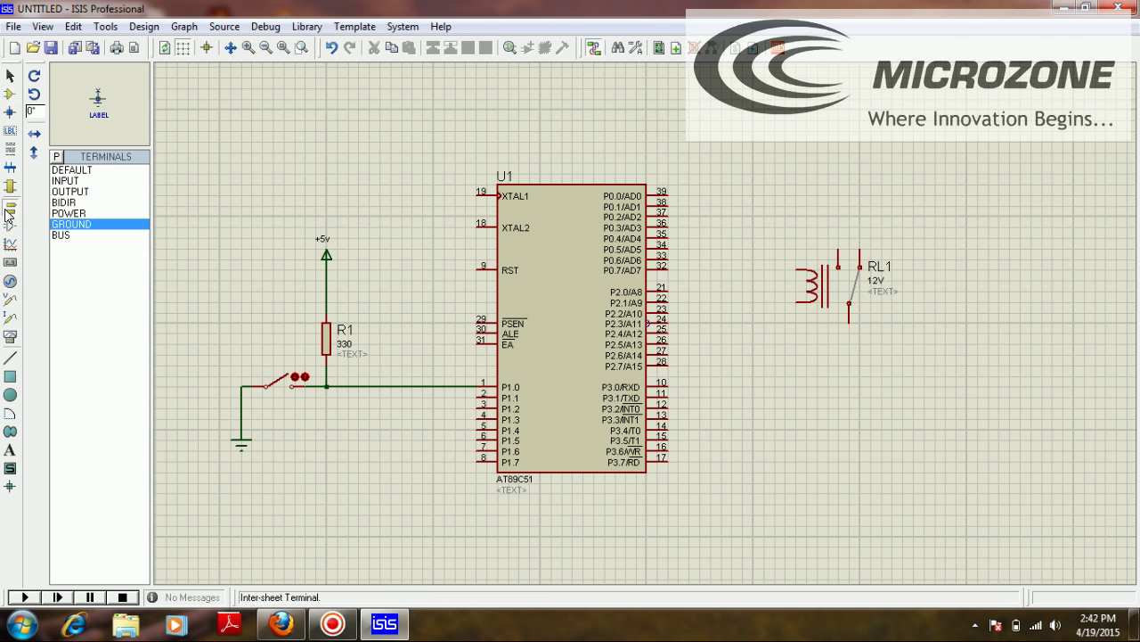
pyautogui.click(88, 213)
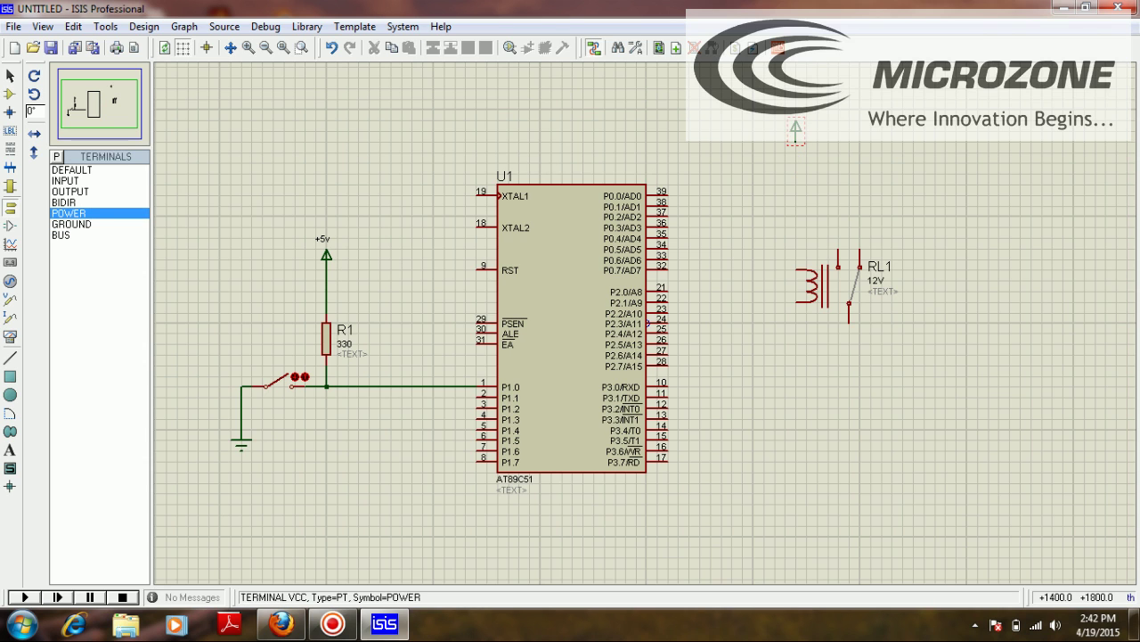
pyautogui.doubleClick(796, 132)
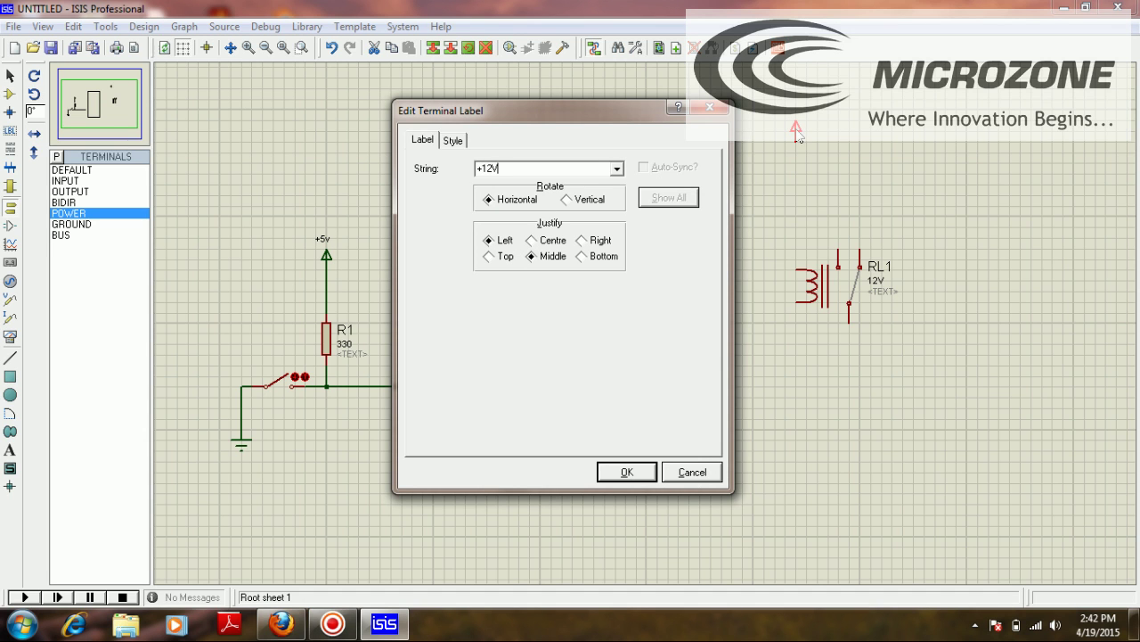
pyautogui.click(633, 470)
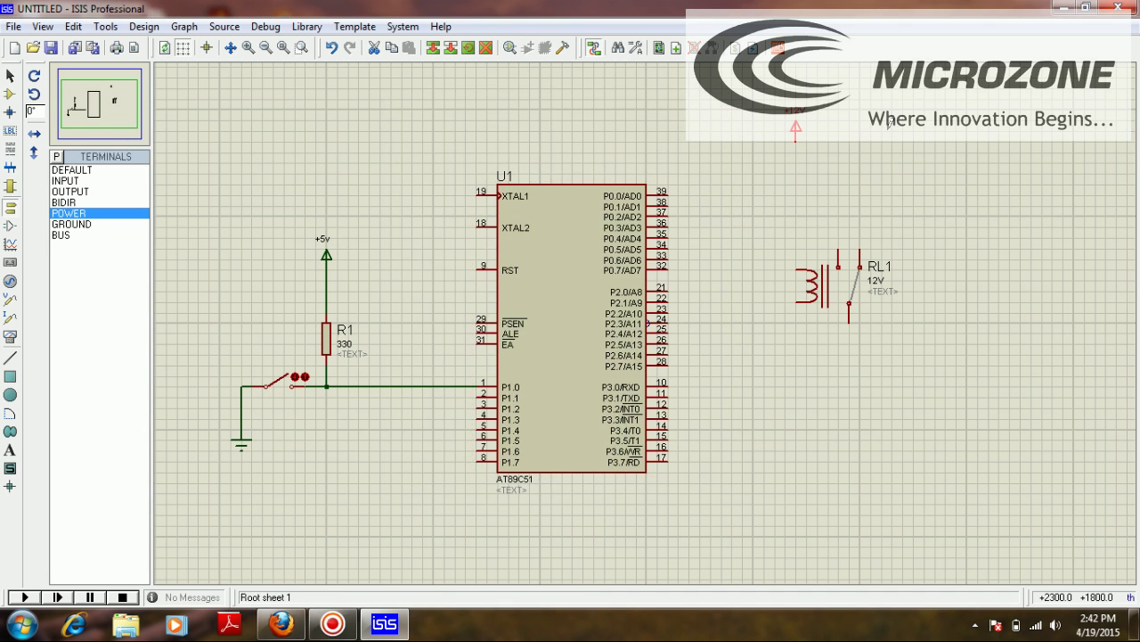
# Wire the +12V terminal down to RL1's coil pin
pyautogui.click(888, 123)
pyautogui.click(795, 144)
pyautogui.click(795, 269)
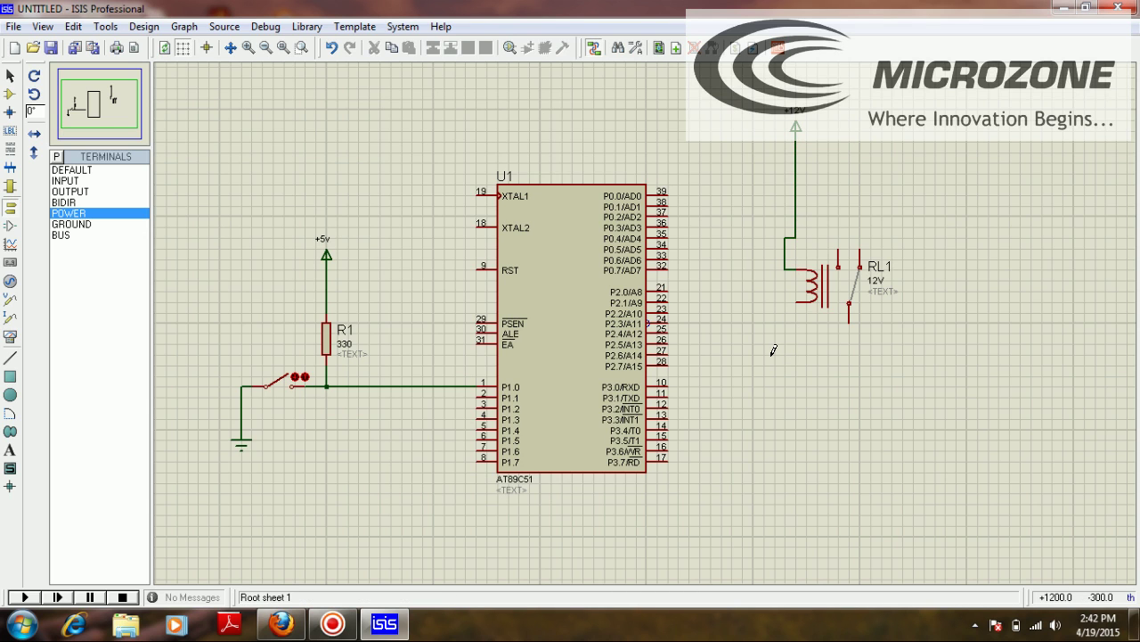
# Open the AT89C51's properties and close them without changes
pyautogui.rightClick(595, 312)
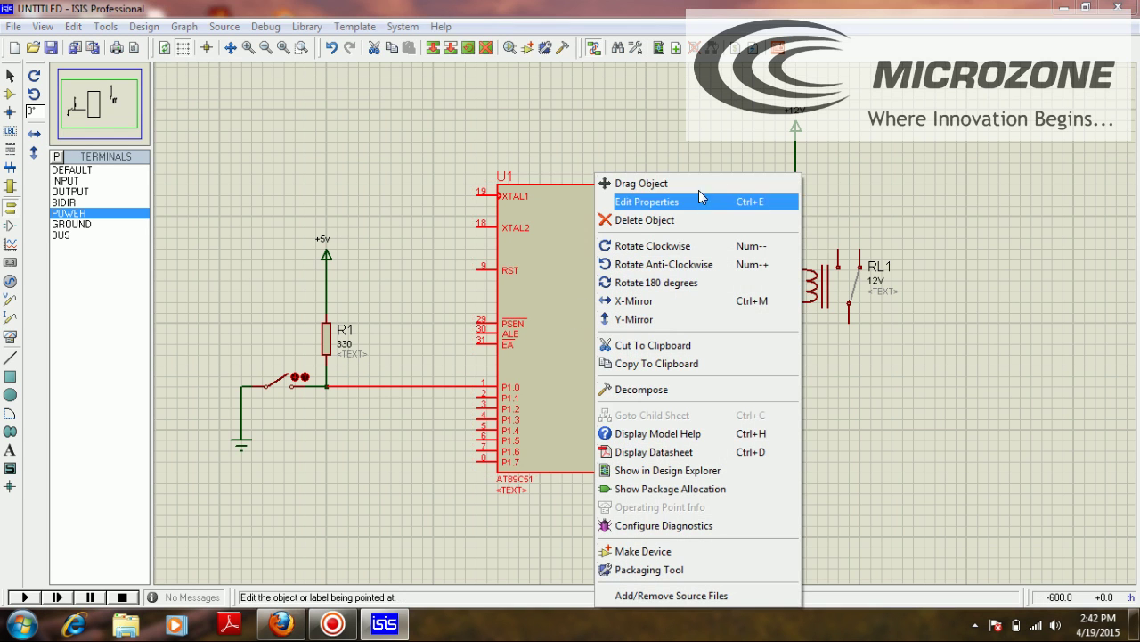
pyautogui.click(670, 201)
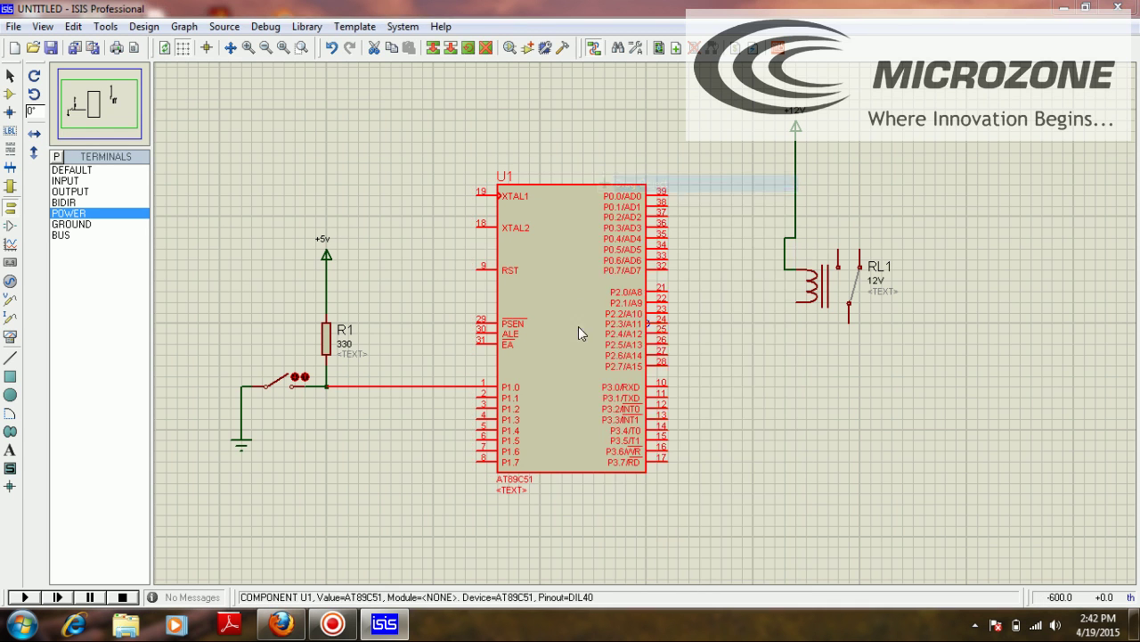
pyautogui.click(739, 272)
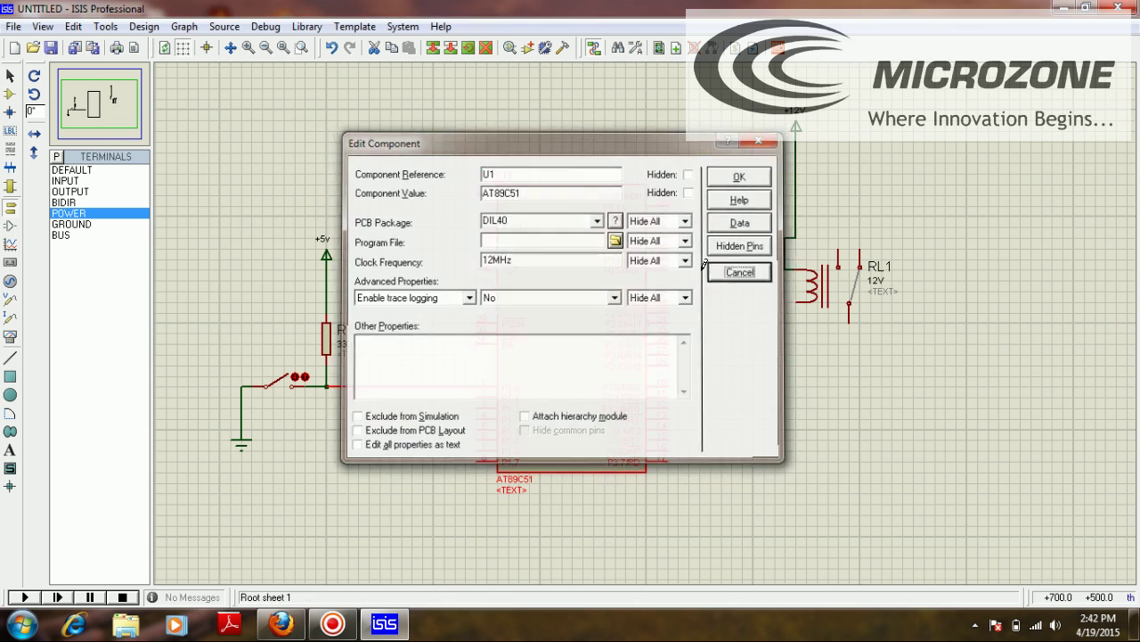
# Drag chip U1 lower on the sheet with Drag Object
pyautogui.rightClick(624, 182)
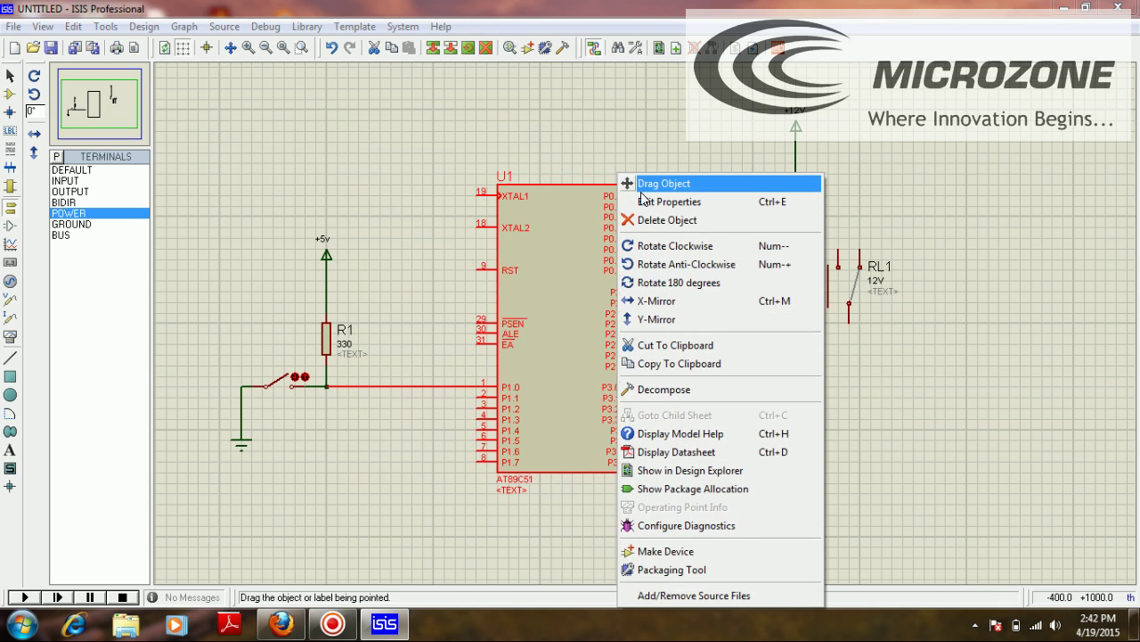
pyautogui.click(628, 183)
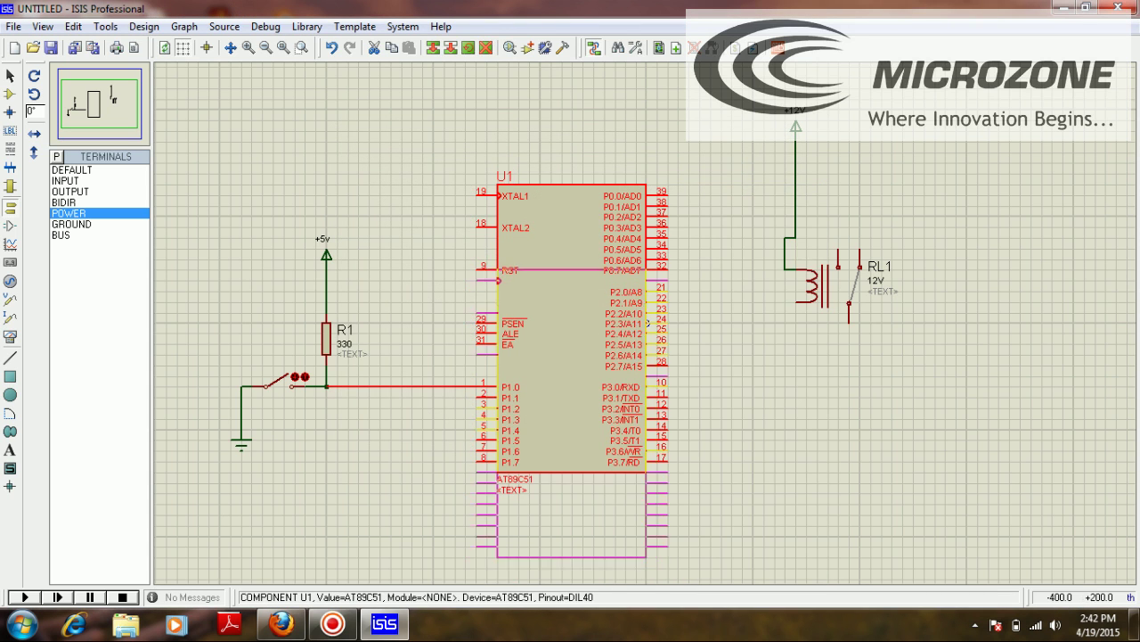
pyautogui.click(628, 259)
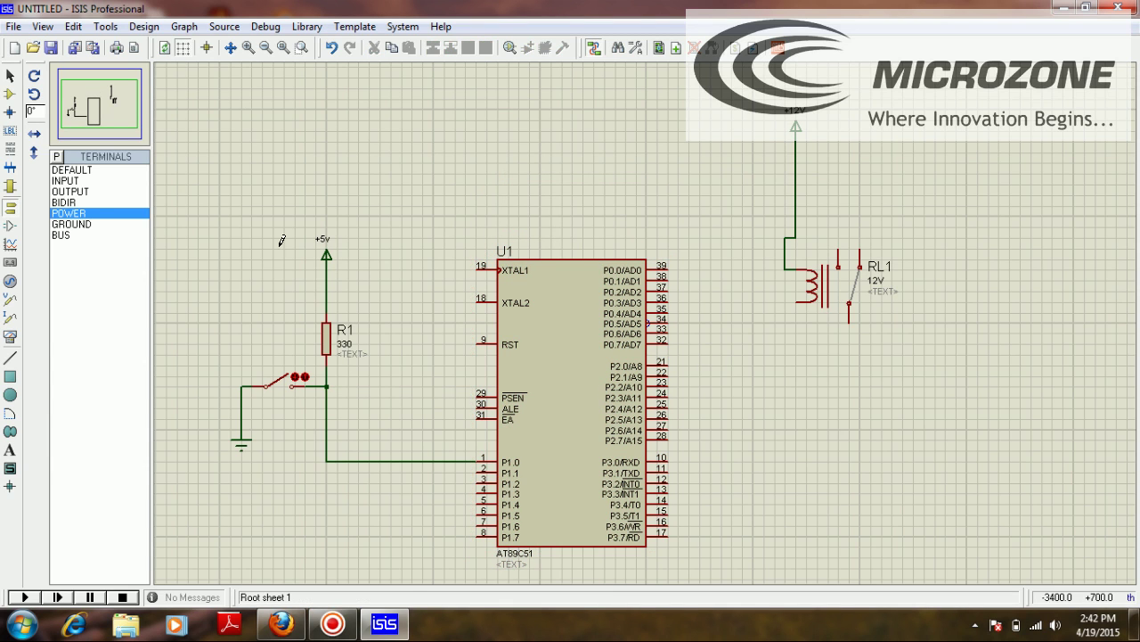
# Place a 10k resistor R2 beside pin 21 (P2.0), then open the Pick Devices search
pyautogui.click(12, 95)
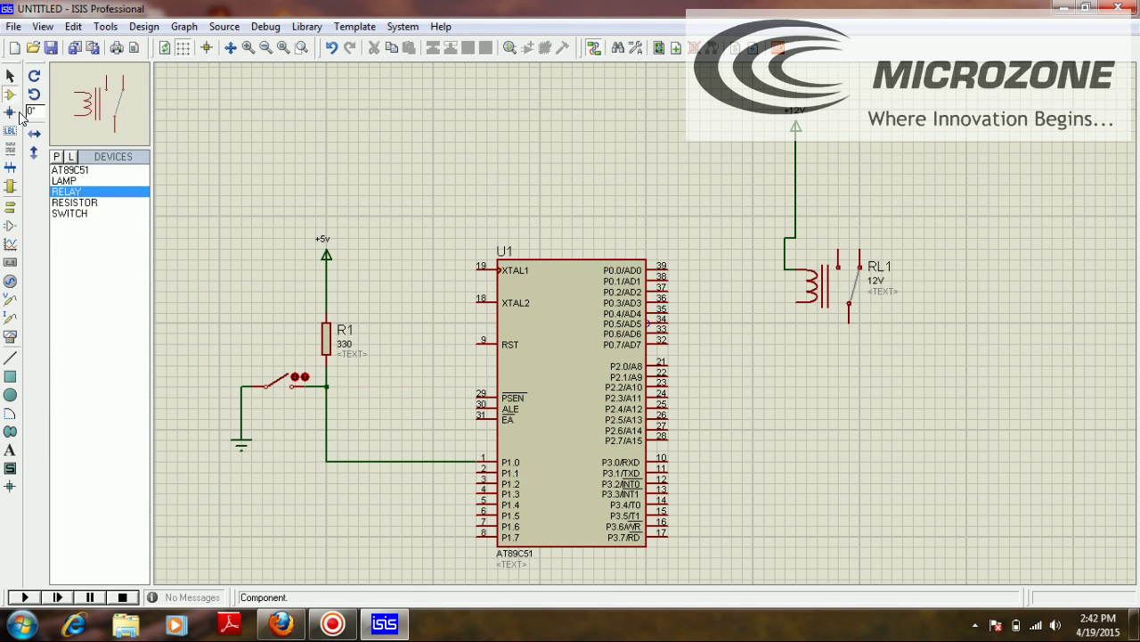
pyautogui.click(75, 203)
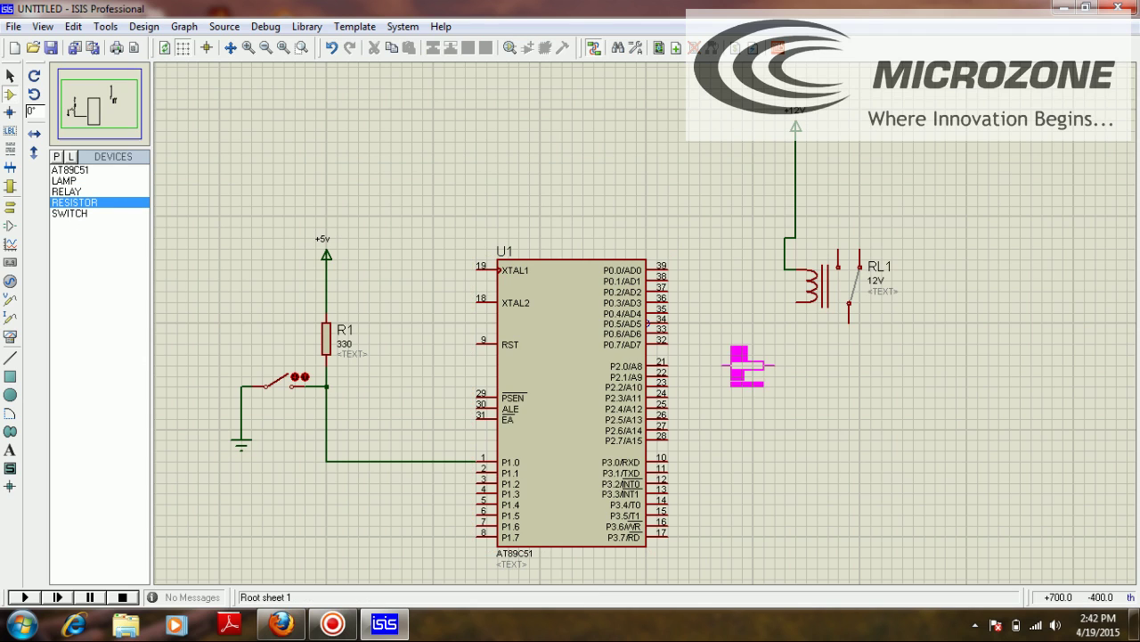
pyautogui.click(714, 365)
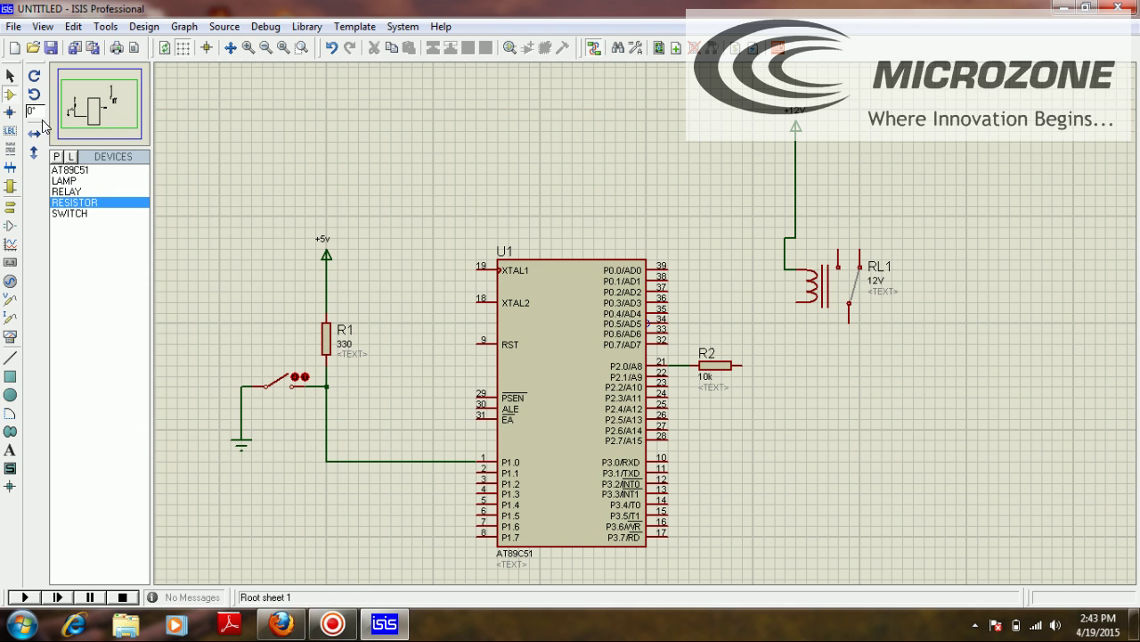
pyautogui.click(56, 157)
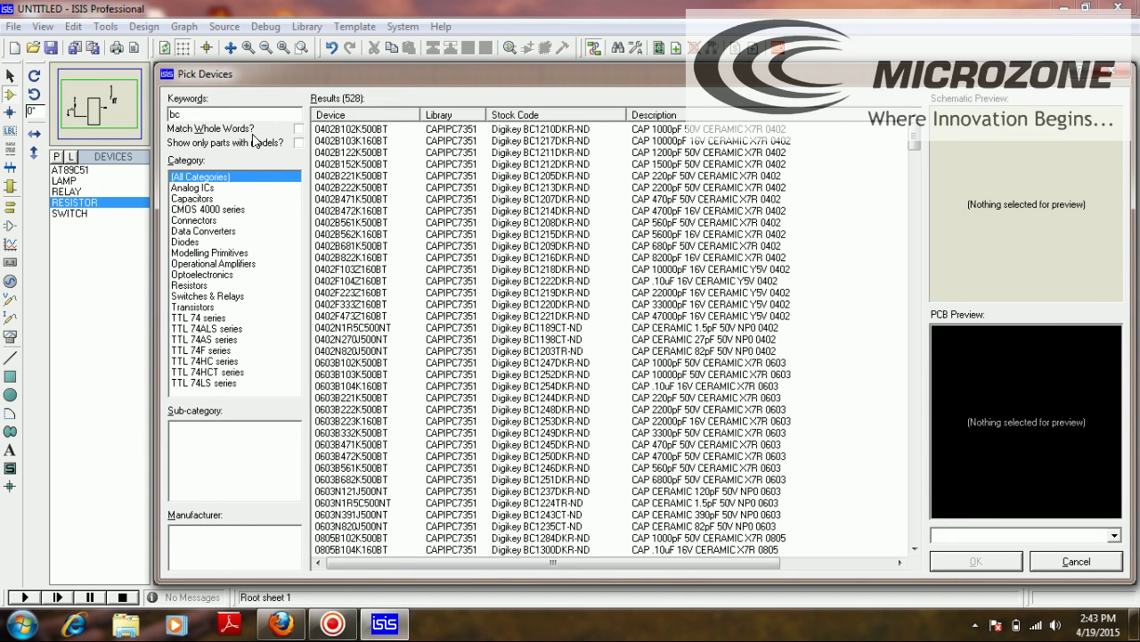
# Search the library for 'npn', add the NPN transistor to the parts, and start placing it right of R2
pyautogui.write('n')
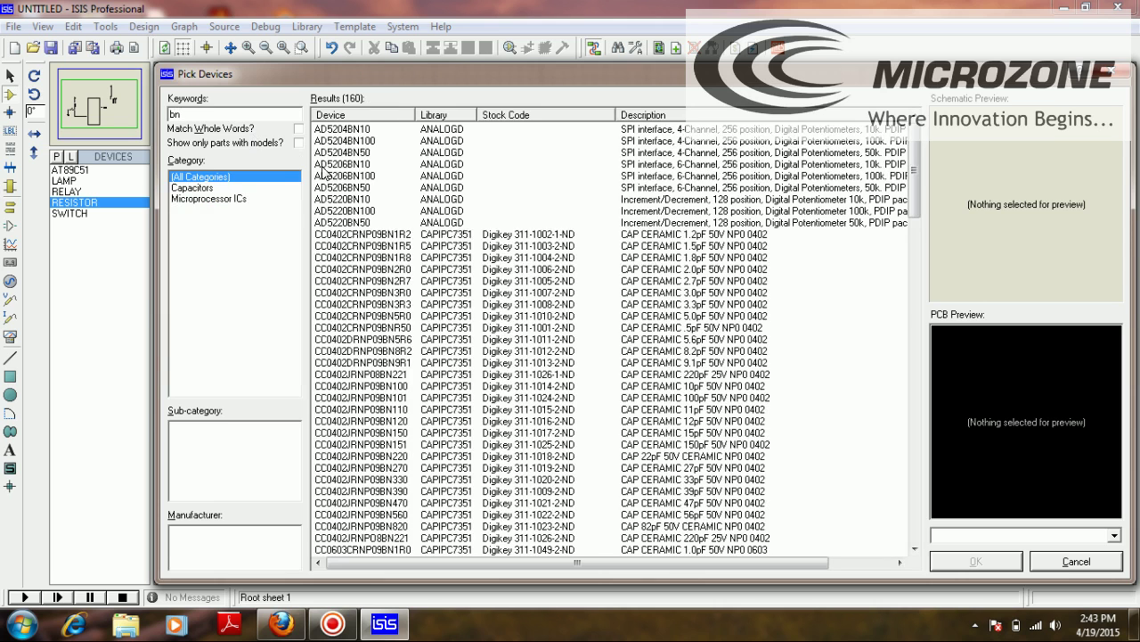
pyautogui.write('4')
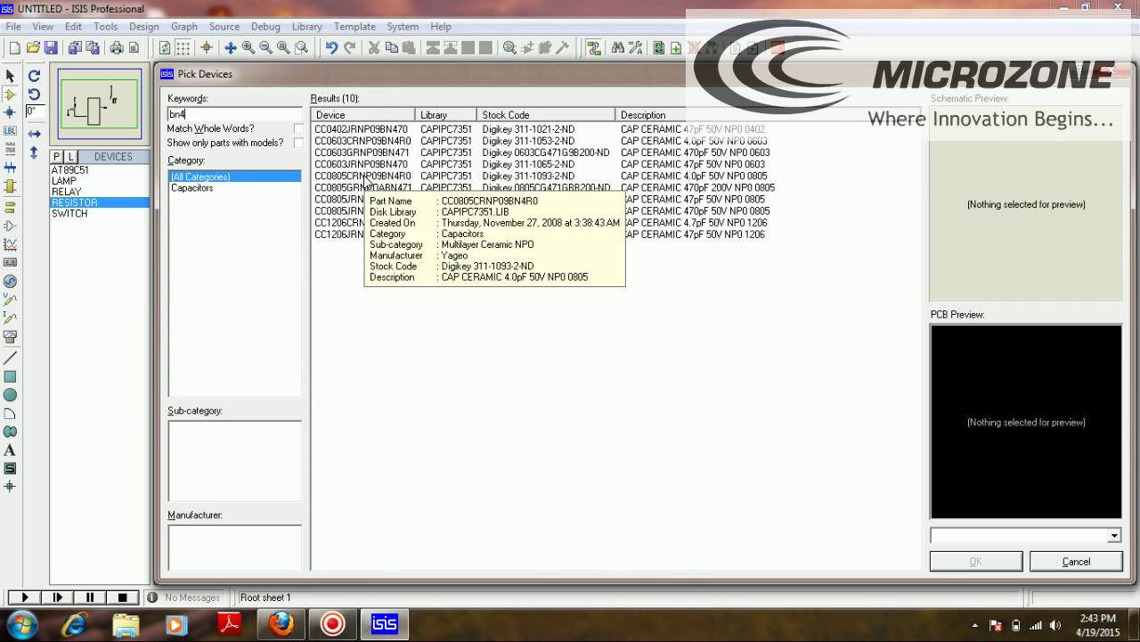
pyautogui.press('BackSpace')
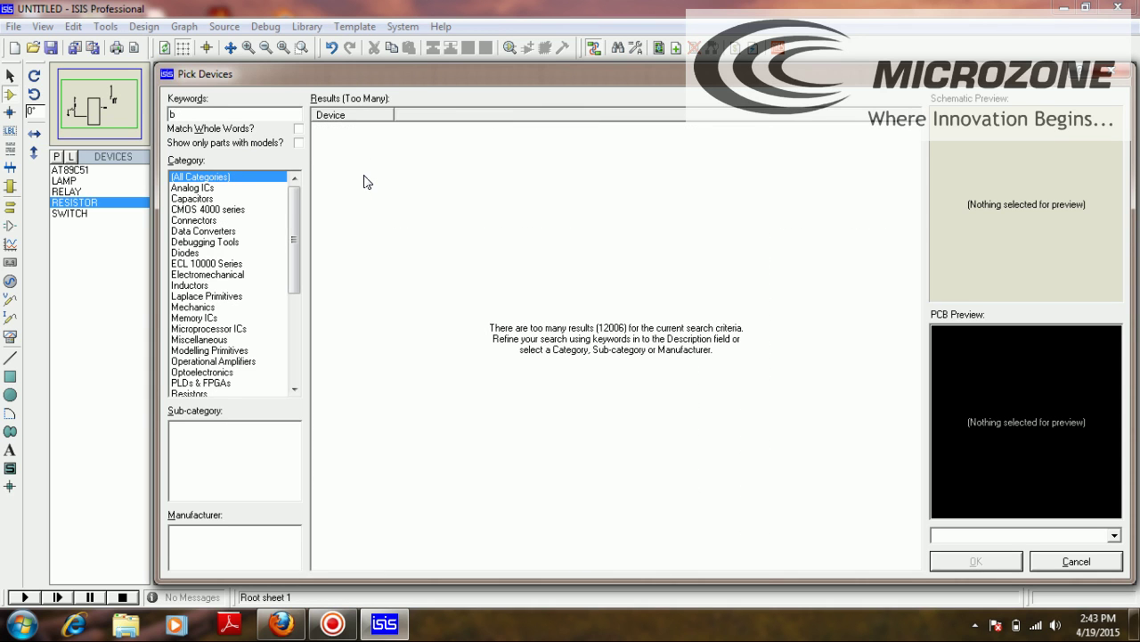
pyautogui.write('npn')
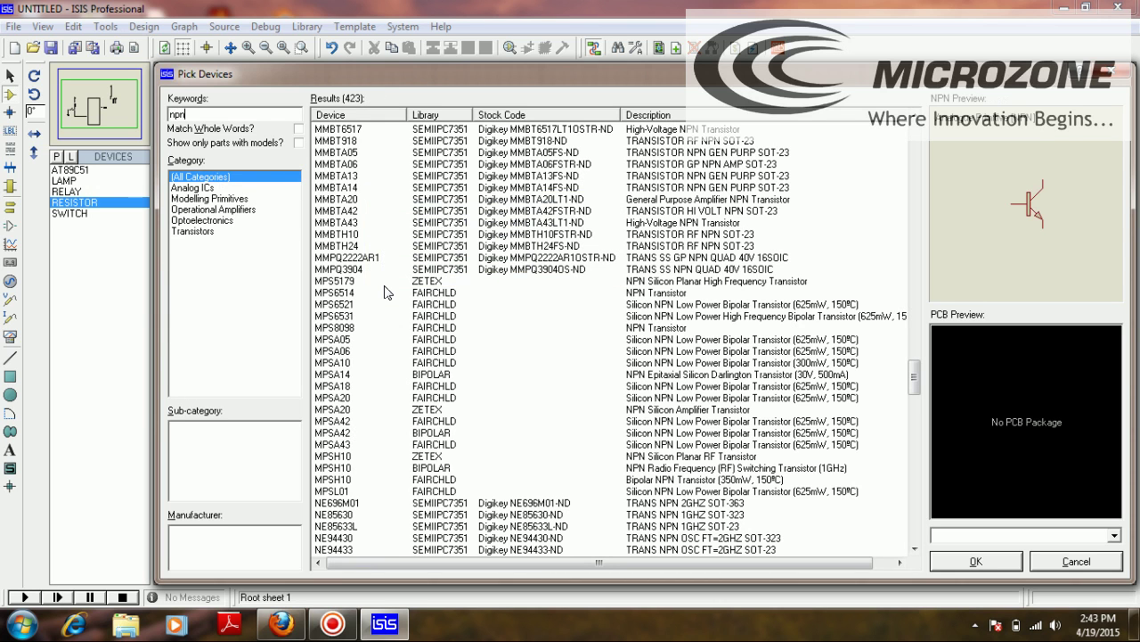
pyautogui.moveTo(918, 376); pyautogui.dragTo(918, 234)
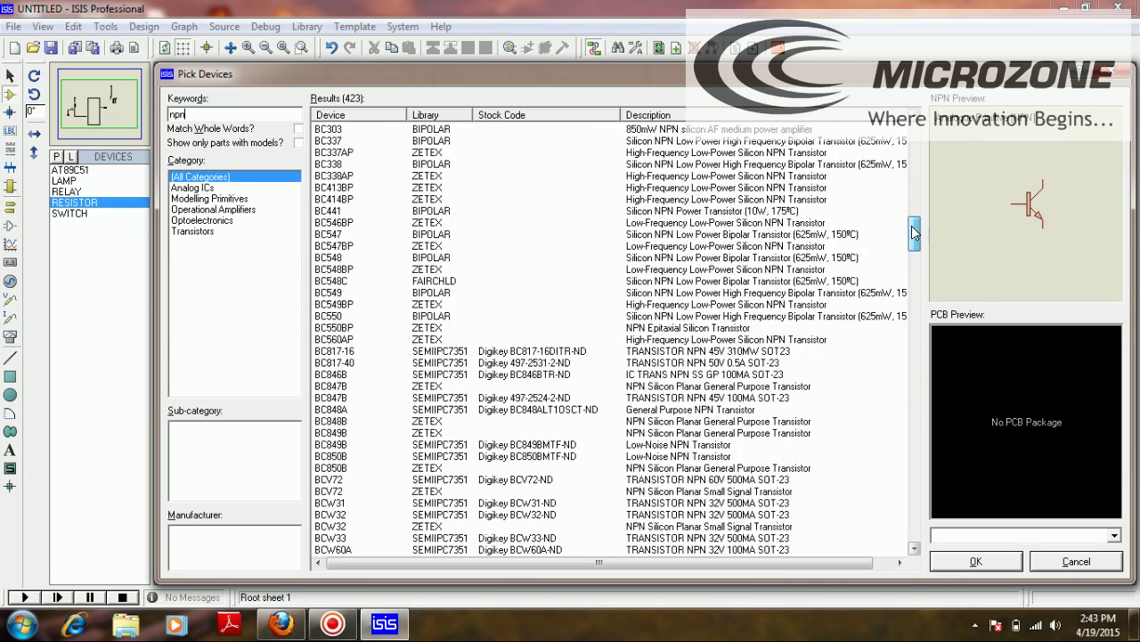
pyautogui.click(977, 559)
pyautogui.click(766, 396)
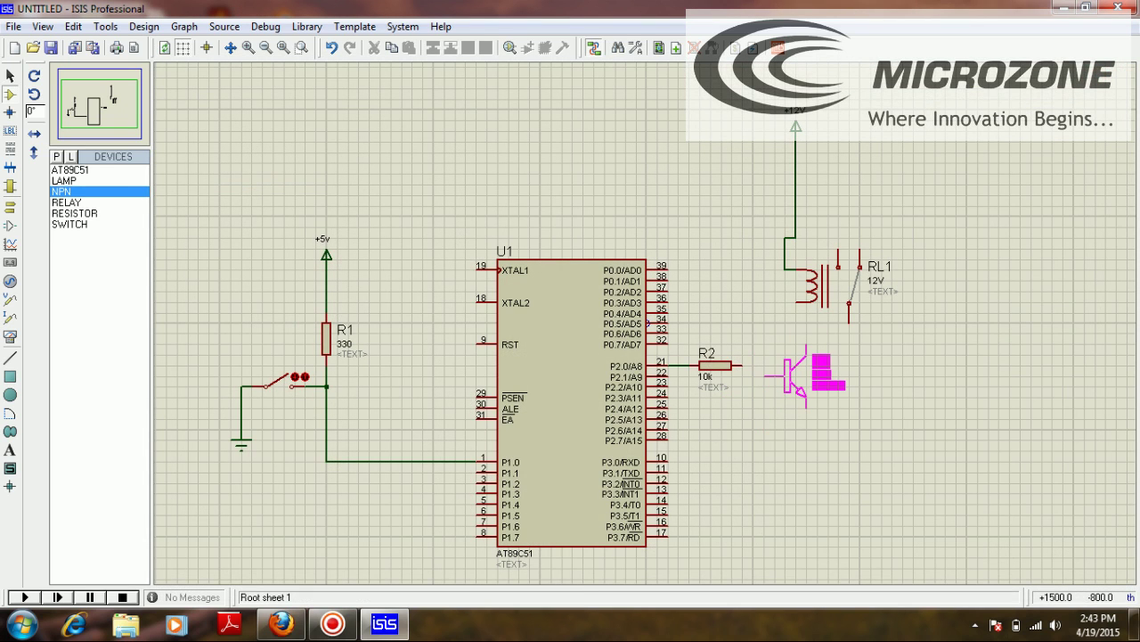
# Drop transistor Q1 beside R2, then wire R2 to its base and the relay coil to its collector
pyautogui.click(795, 376)
pyautogui.click(741, 365)
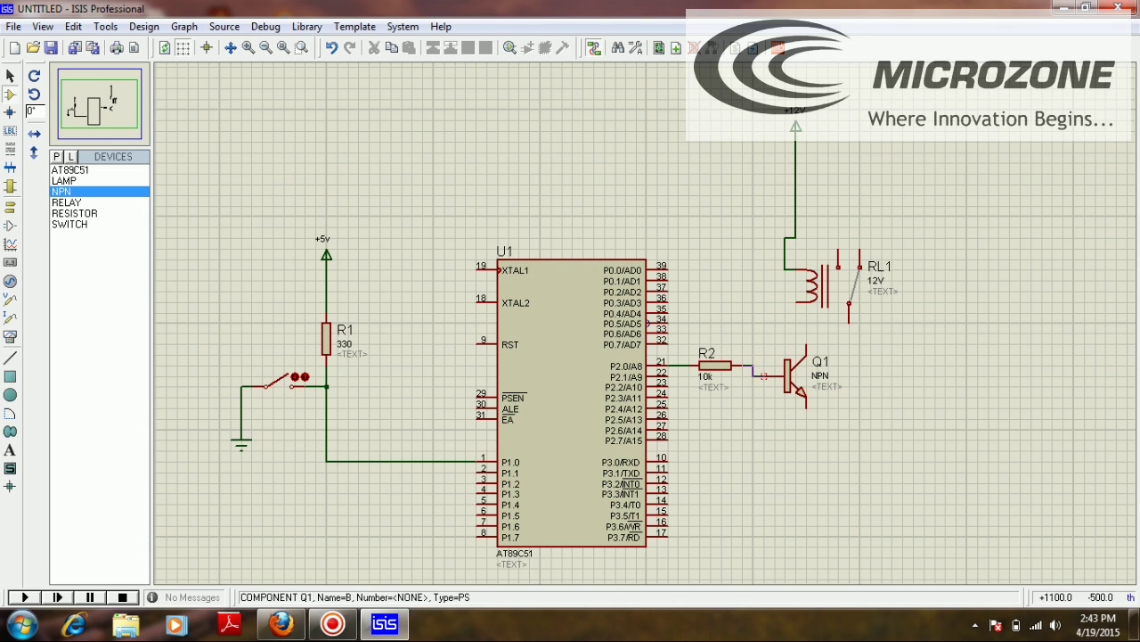
pyautogui.click(764, 376)
pyautogui.click(794, 303)
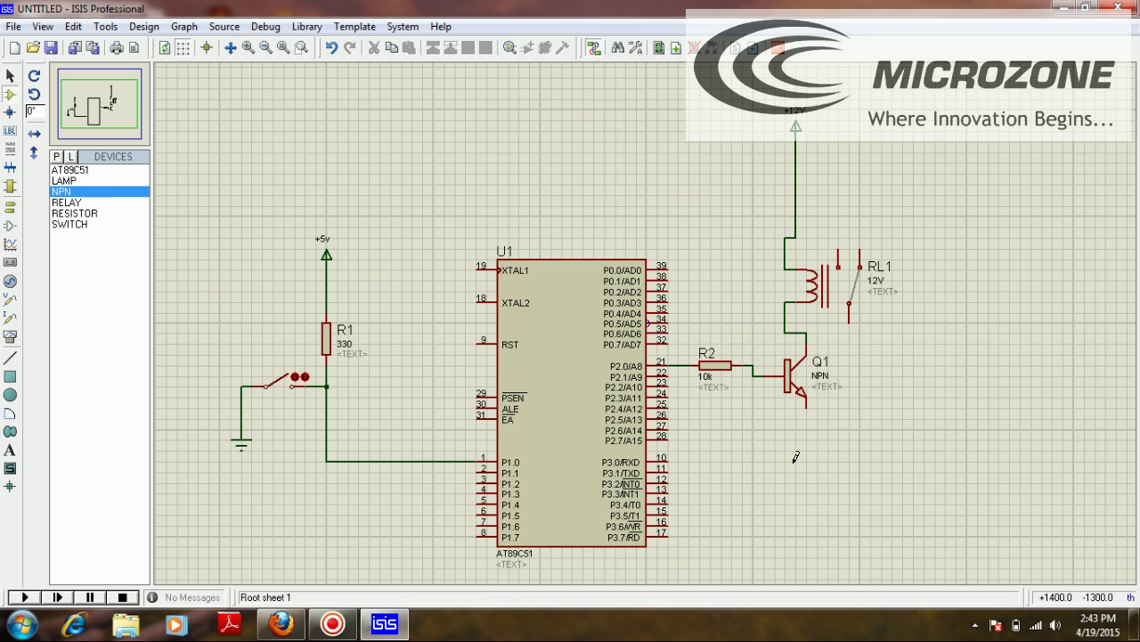
# Place a GROUND terminal below Q1 and wire Q1's emitter to it
pyautogui.rightClick(811, 303)
pyautogui.moveTo(951, 311)
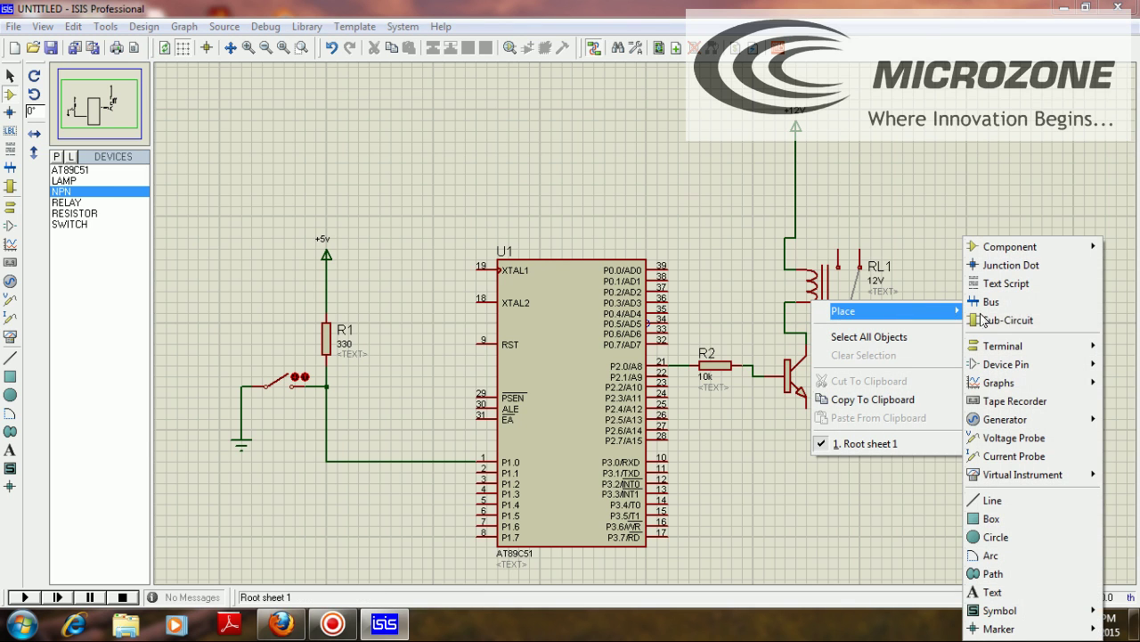
pyautogui.moveTo(997, 351)
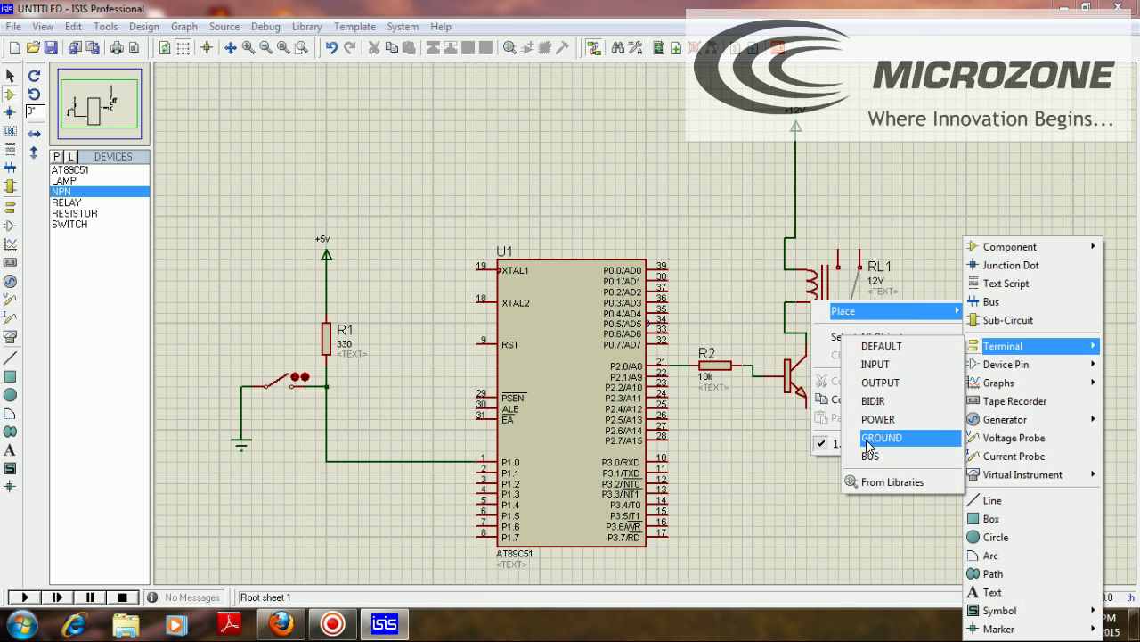
pyautogui.click(869, 438)
pyautogui.click(807, 472)
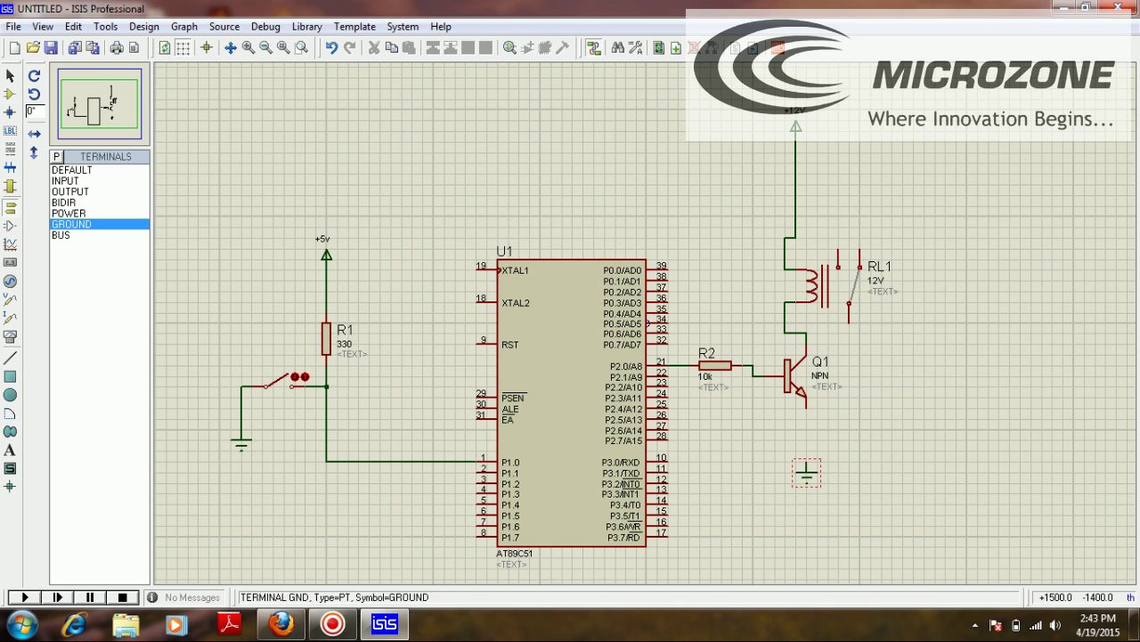
pyautogui.click(806, 406)
pyautogui.click(807, 462)
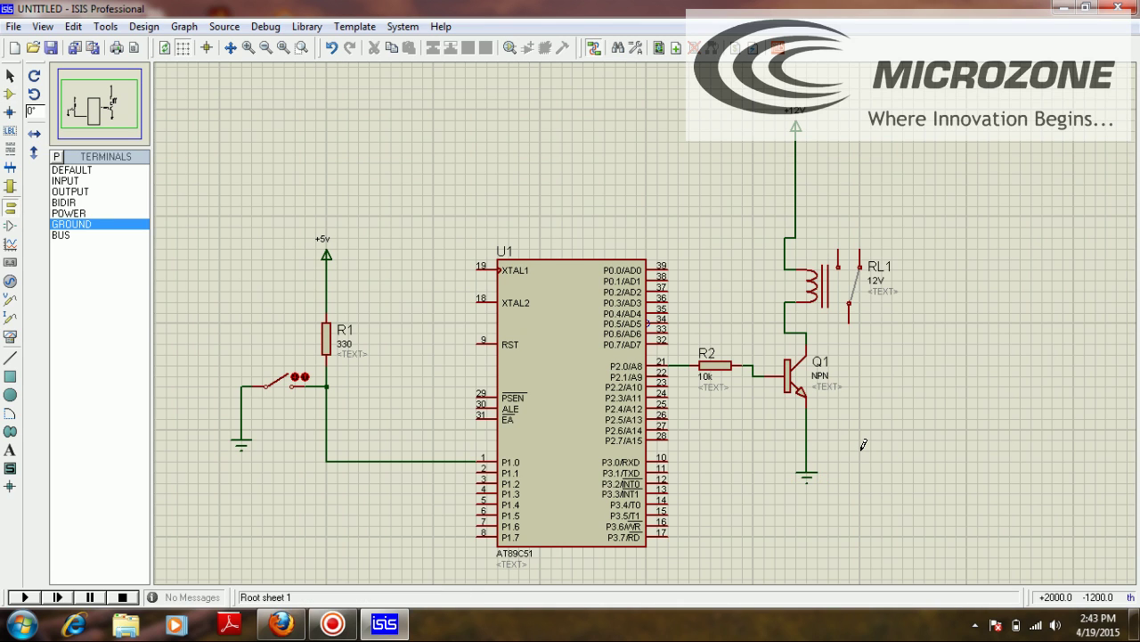
pyautogui.click(10, 94)
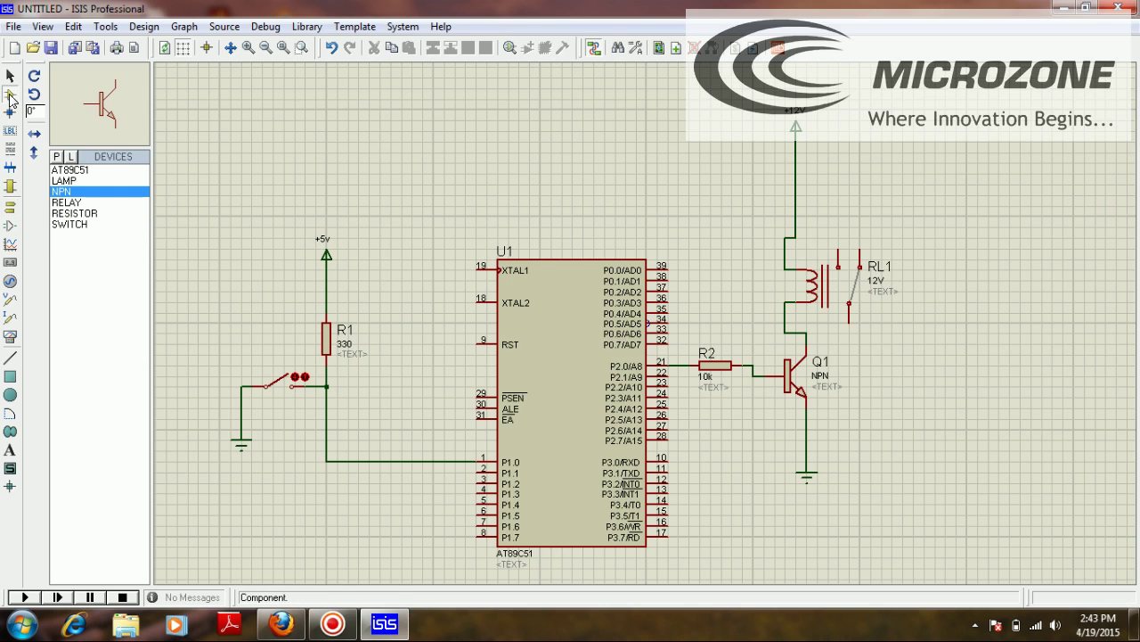
# Place lamp L1 above the relay and wire the relay's top contact to it
pyautogui.click(77, 181)
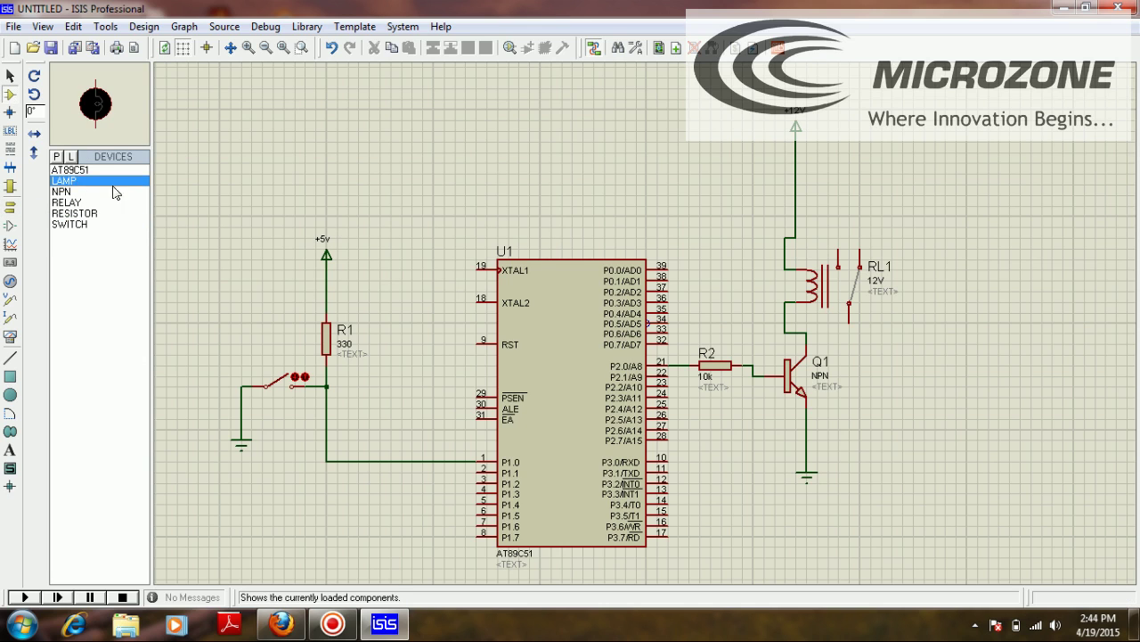
pyautogui.click(944, 176)
pyautogui.click(902, 163)
pyautogui.click(838, 265)
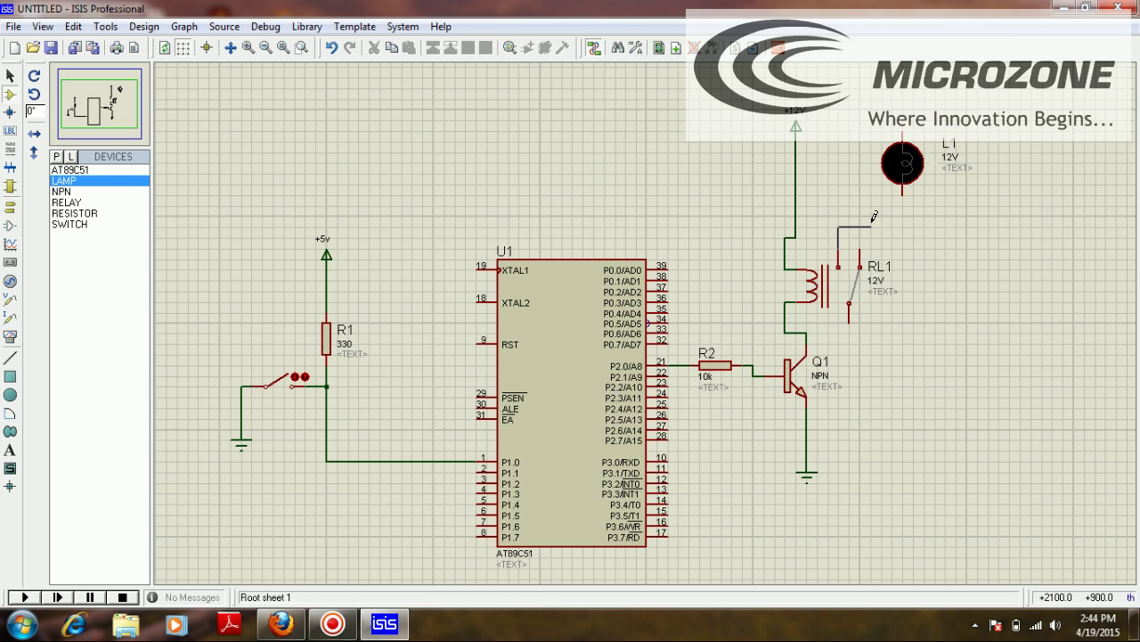
pyautogui.click(902, 193)
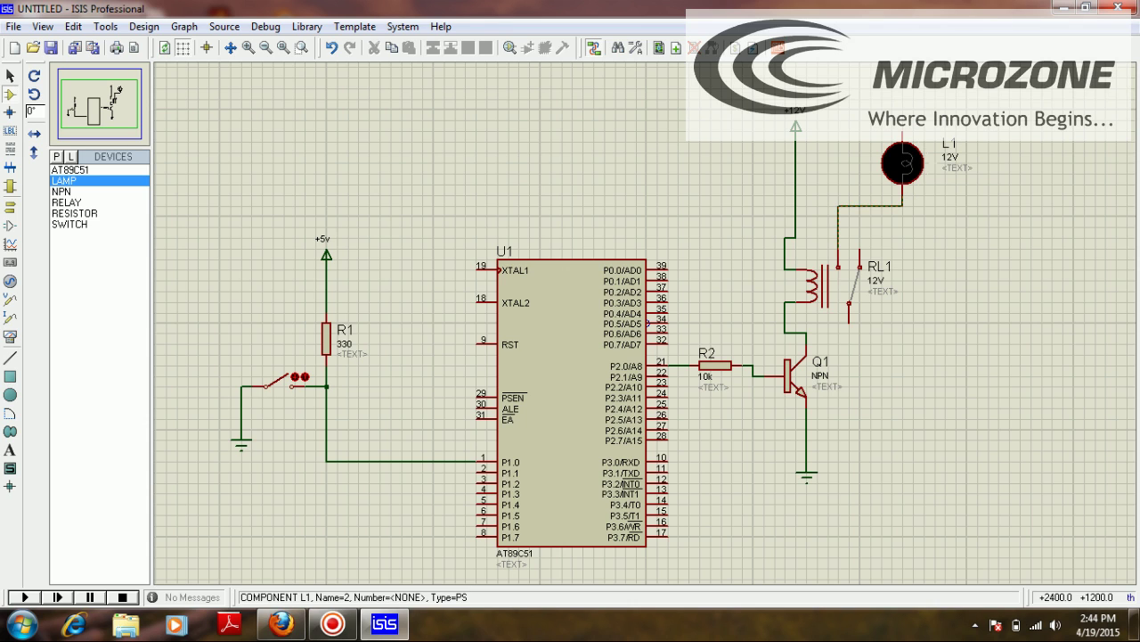
# Place a sine generator above the lamp and wire it to lamp L1
pyautogui.click(10, 281)
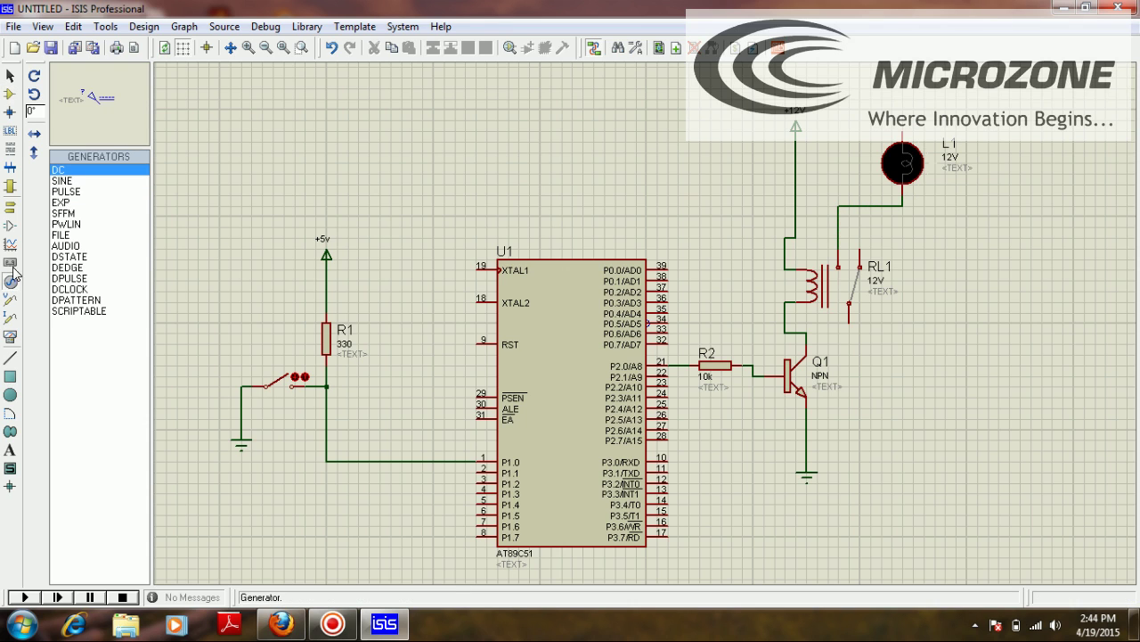
pyautogui.click(63, 181)
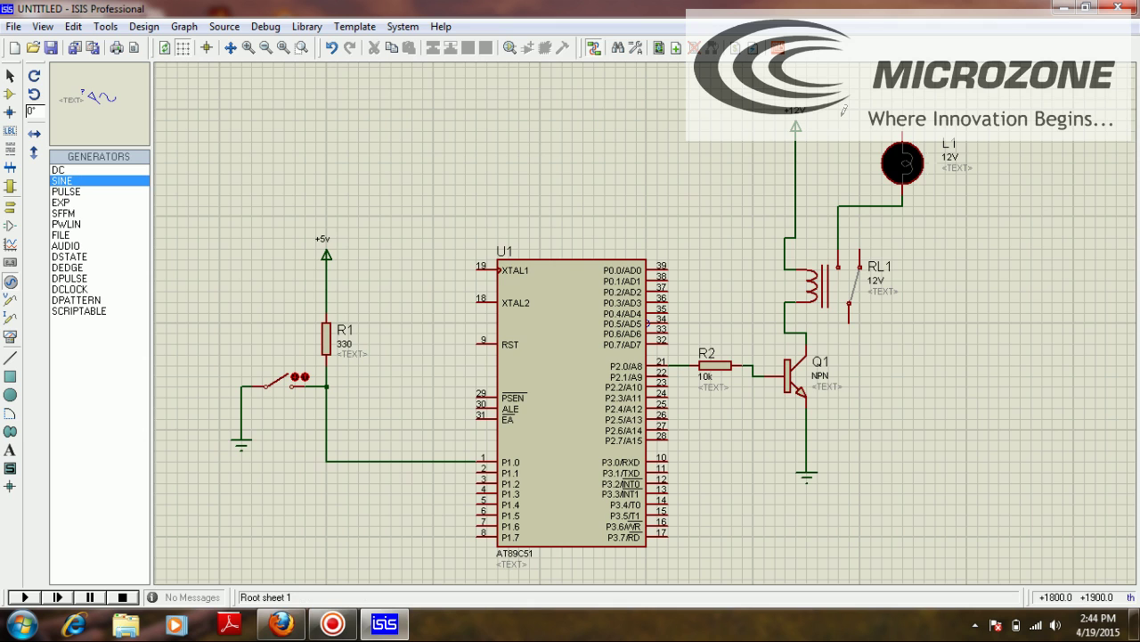
pyautogui.scroll(3, 802, 115)
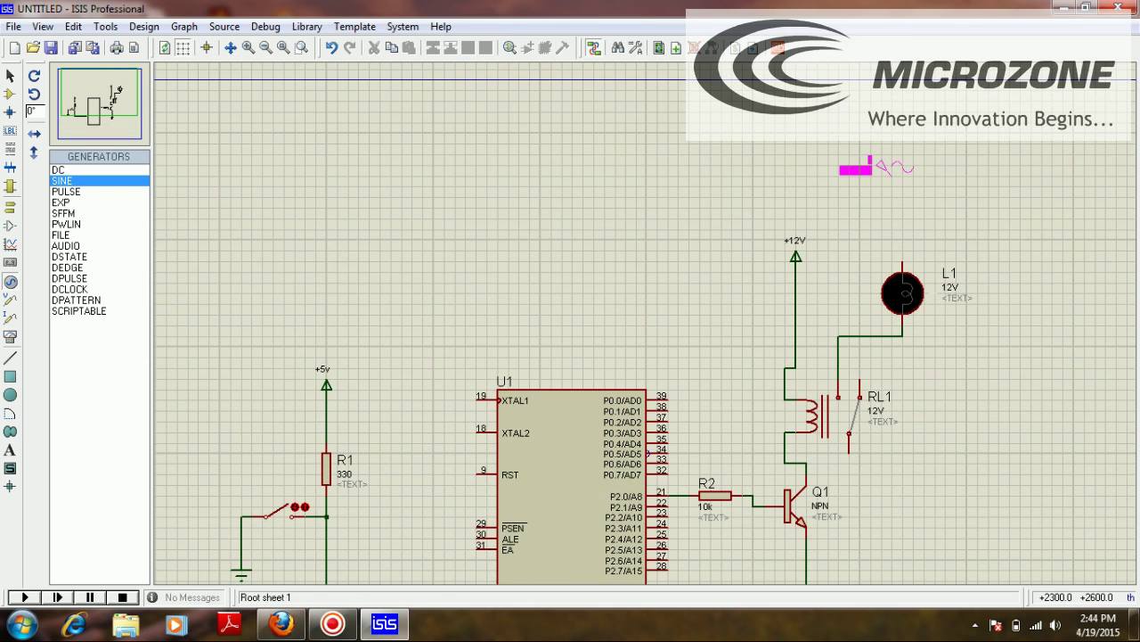
pyautogui.click(871, 165)
pyautogui.click(891, 175)
pyautogui.click(903, 262)
# Set the sine generator's Offset (Volts) to 220
pyautogui.doubleClick(885, 171)
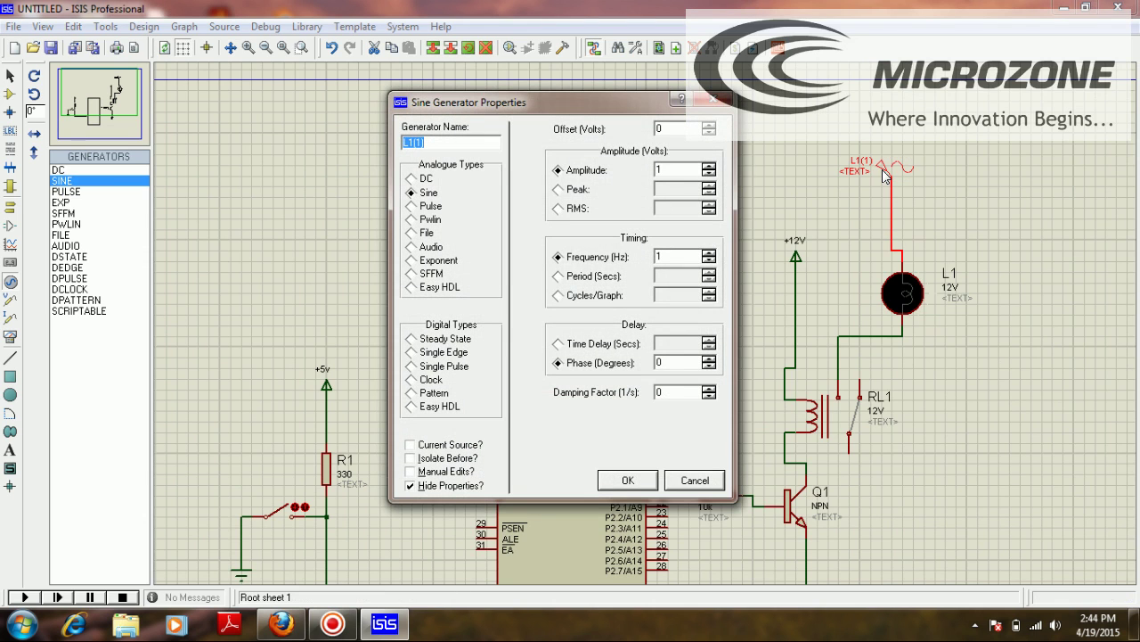
pyautogui.click(679, 125)
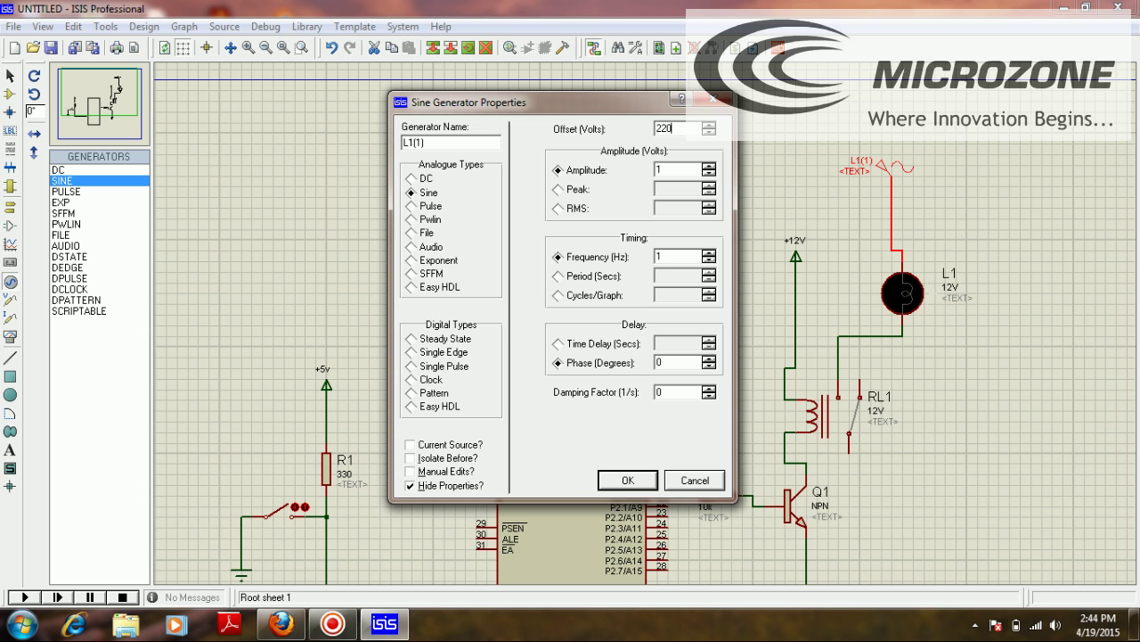
pyautogui.write('220')
pyautogui.click(628, 479)
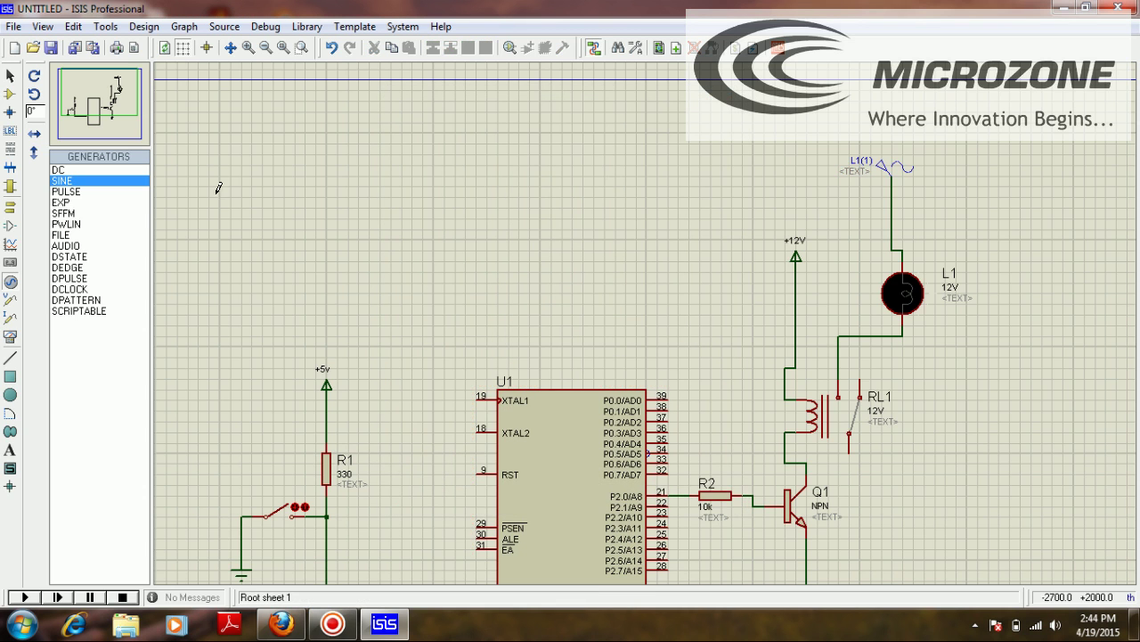
pyautogui.moveTo(89, 102)
pyautogui.mouseDown()
pyautogui.moveTo(95, 95)
pyautogui.moveTo(103, 116)
pyautogui.mouseUp()
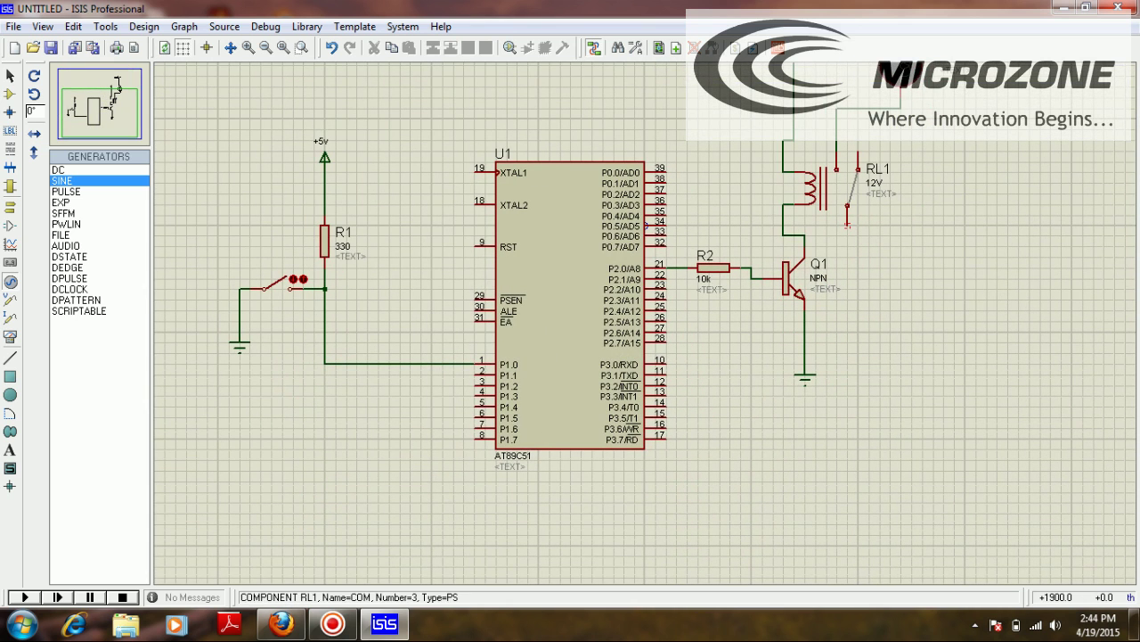
# Wire RL1's contact pin to Q1's grounded emitter line, check the sheet, and minimize ISIS
pyautogui.click(848, 223)
pyautogui.click(804, 341)
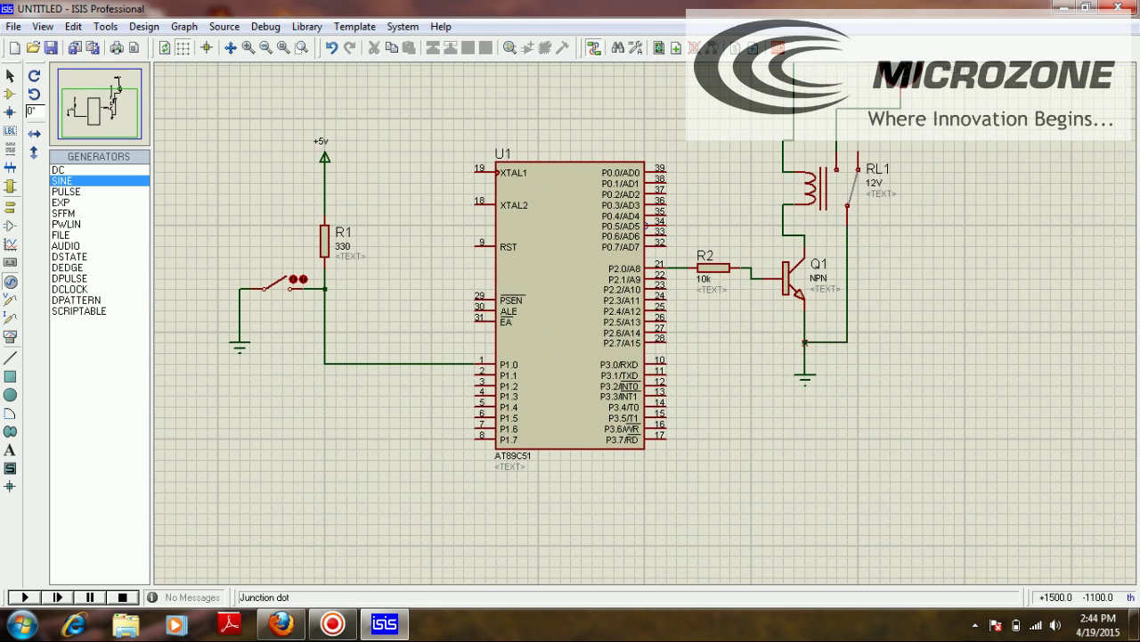
pyautogui.click(265, 48)
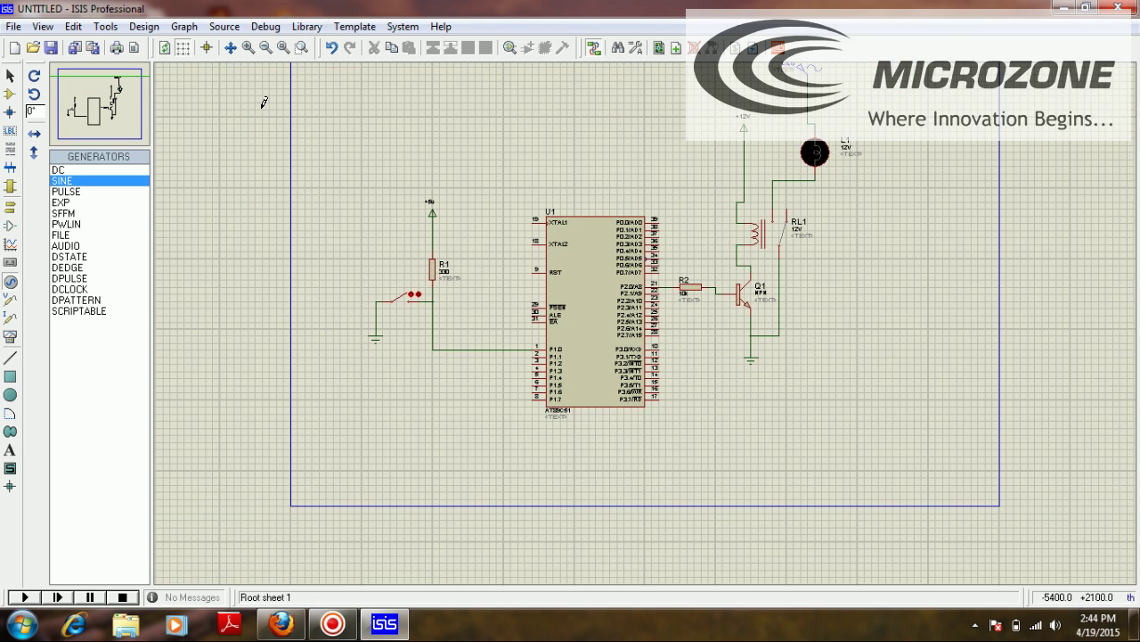
pyautogui.click(248, 49)
pyautogui.moveTo(103, 120); pyautogui.dragTo(106, 92)
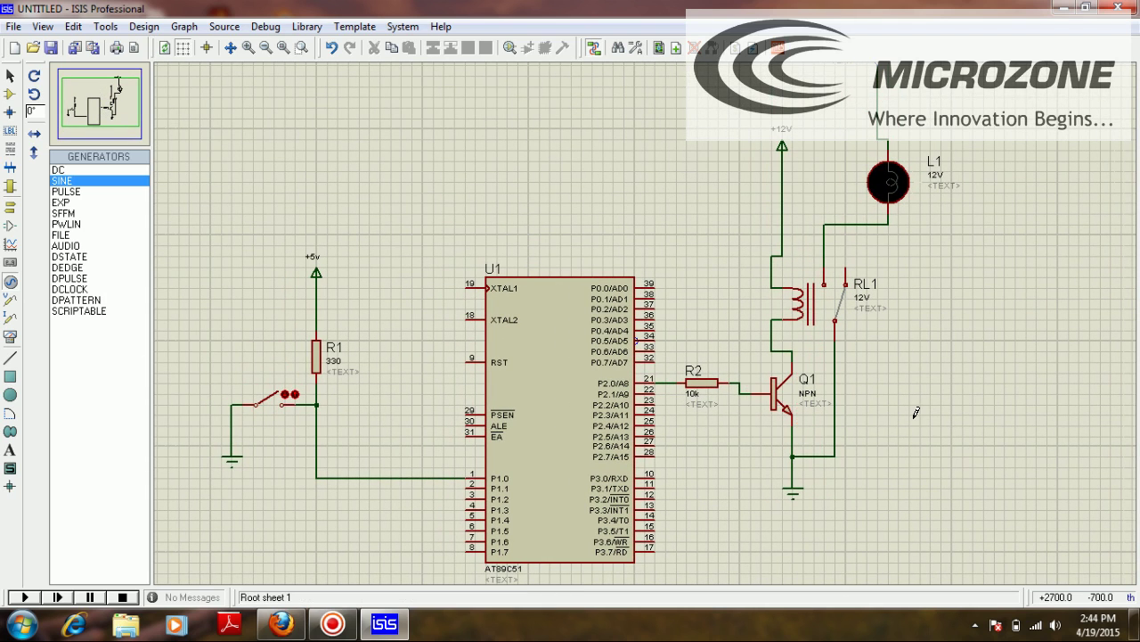
pyautogui.click(1062, 7)
# Launch µVision4 and save a new project named relay in a new Desktop folder 'relay'
pyautogui.doubleClick(595, 102)
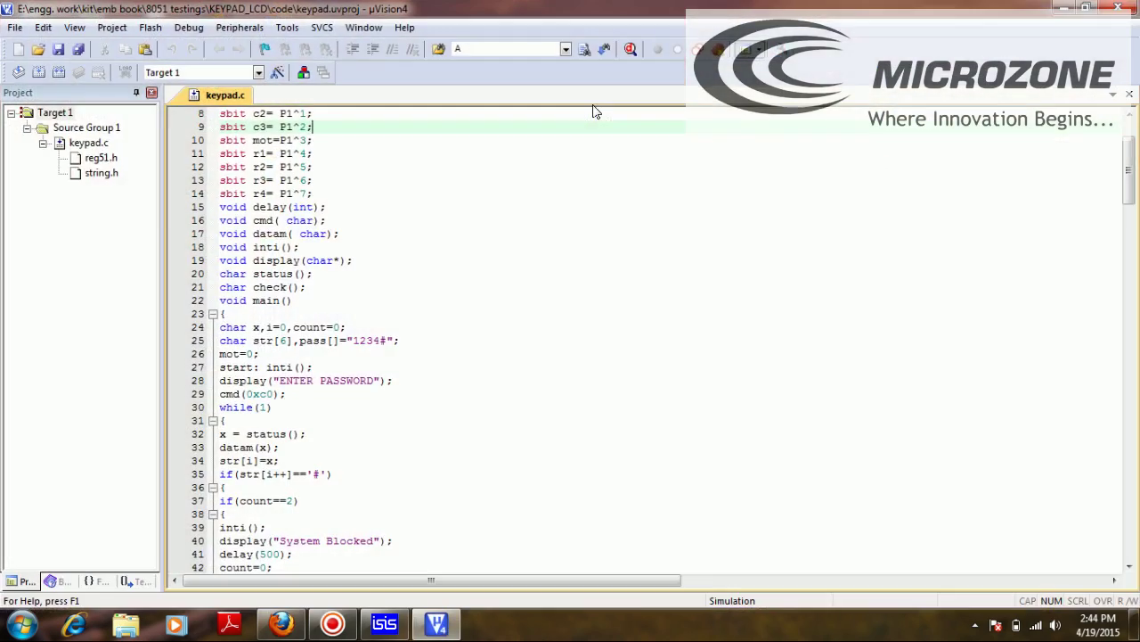
pyautogui.click(112, 27)
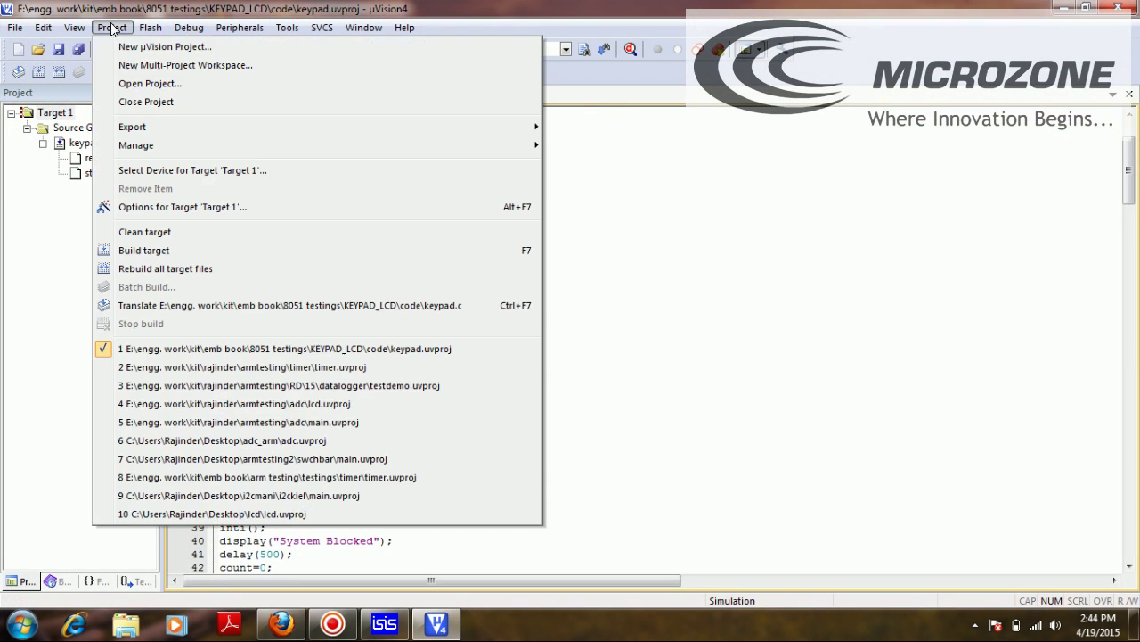
pyautogui.click(132, 54)
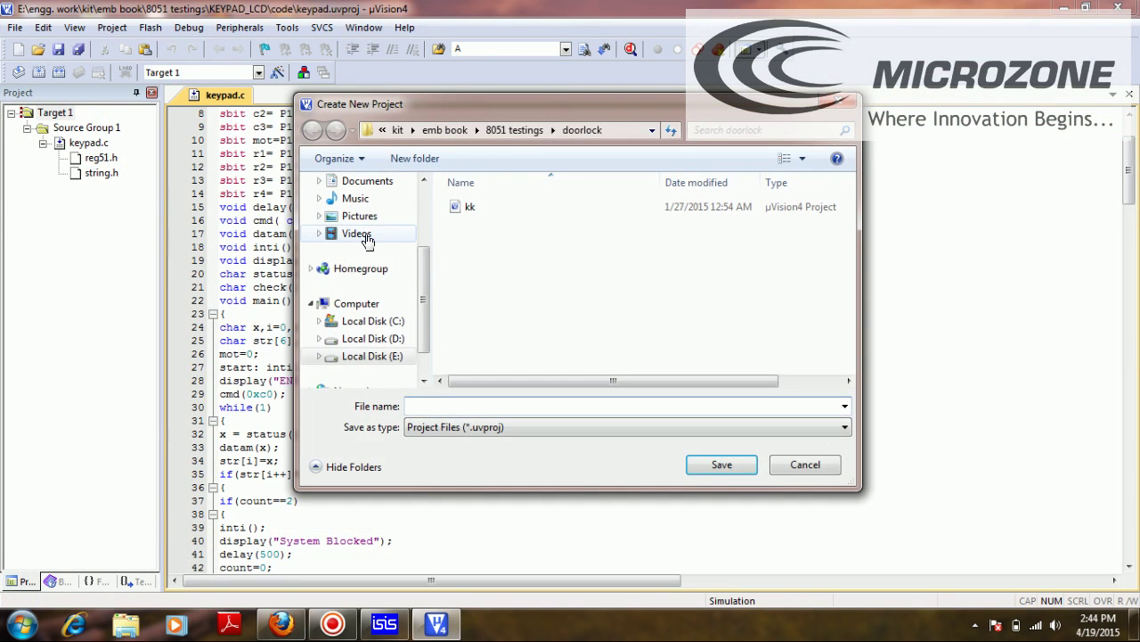
pyautogui.scroll(2, 424, 285)
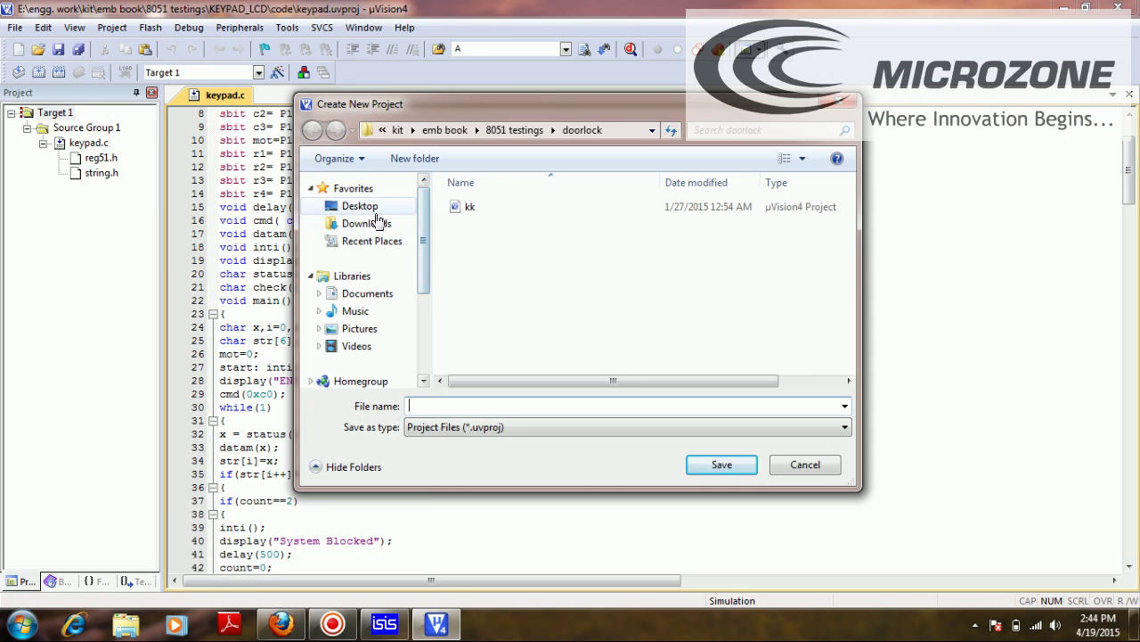
pyautogui.click(376, 212)
pyautogui.click(417, 160)
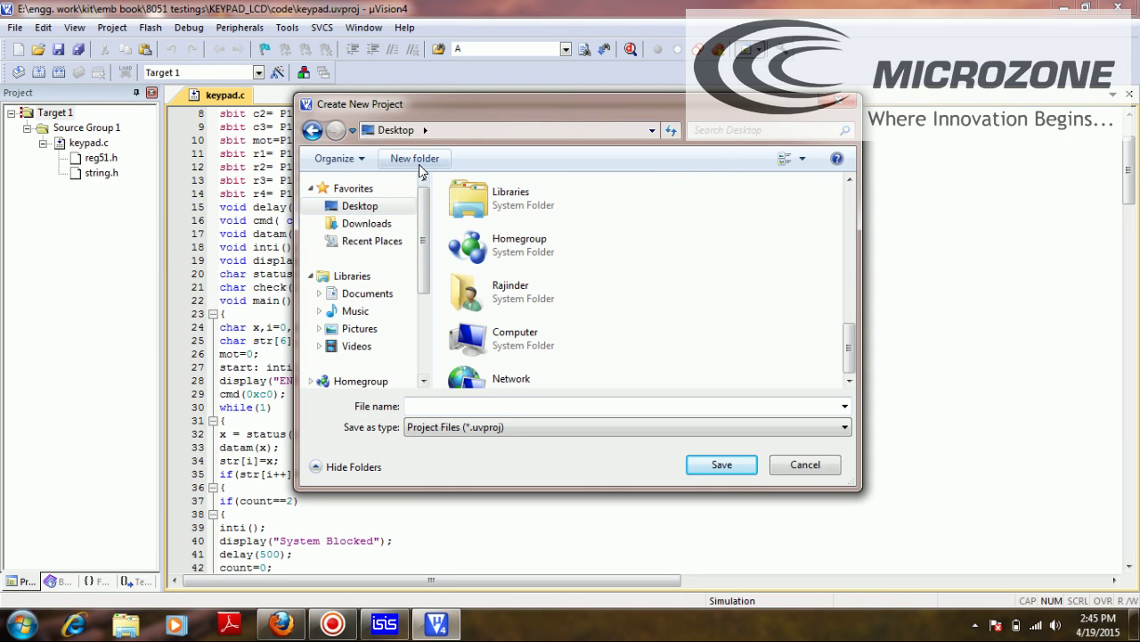
pyautogui.write('relay')
pyautogui.press('Return')
pyautogui.press('Return')
pyautogui.click(446, 405)
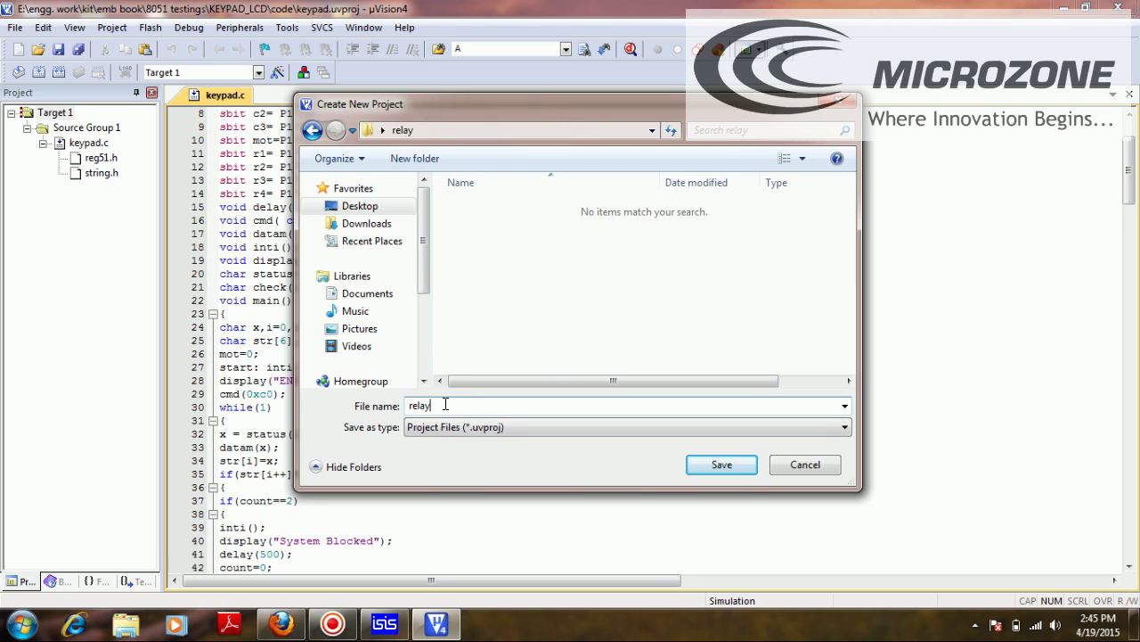
pyautogui.click(722, 465)
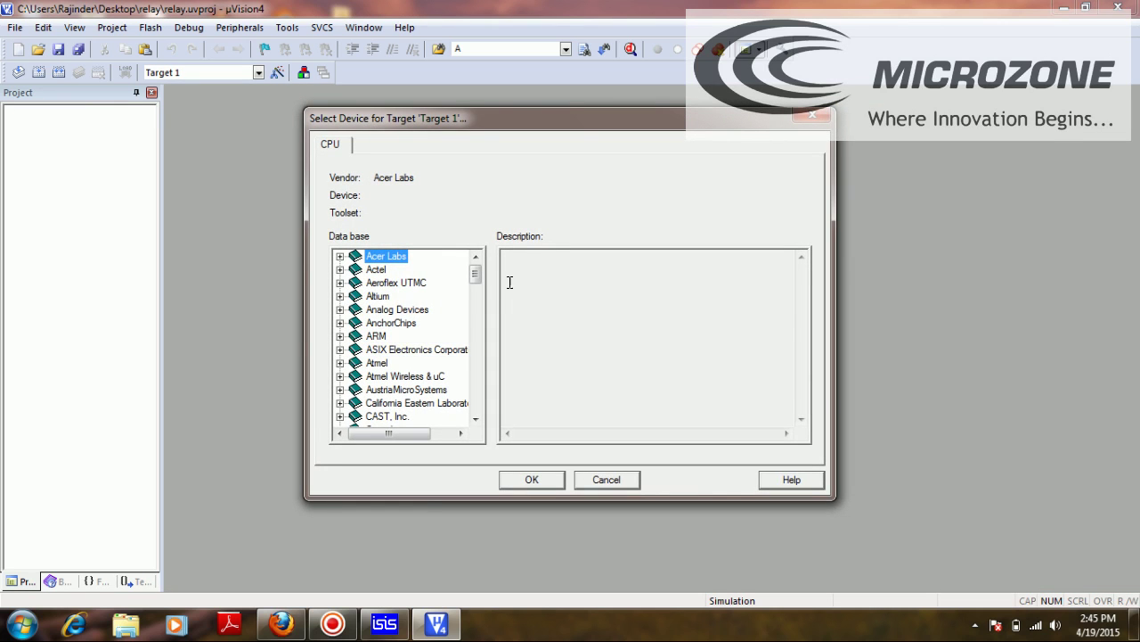
# Select the Atmel AT89C51 as target device and accept copying STARTUP.A51 into the project
pyautogui.click(339, 362)
pyautogui.moveTo(474, 278); pyautogui.dragTo(475, 284)
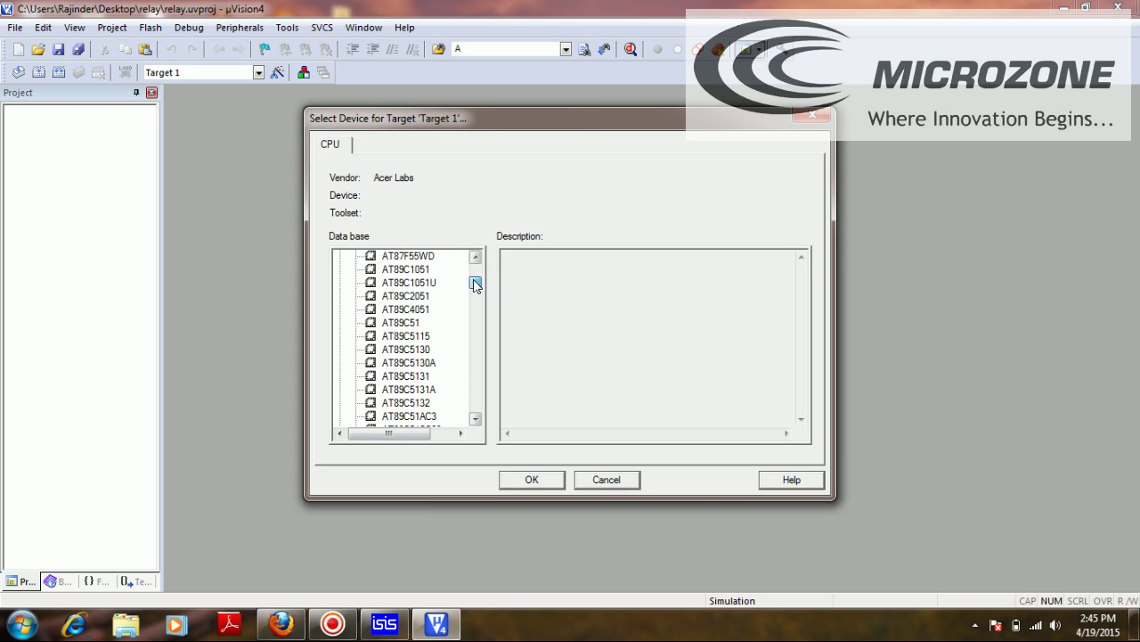
pyautogui.click(392, 323)
pyautogui.click(532, 479)
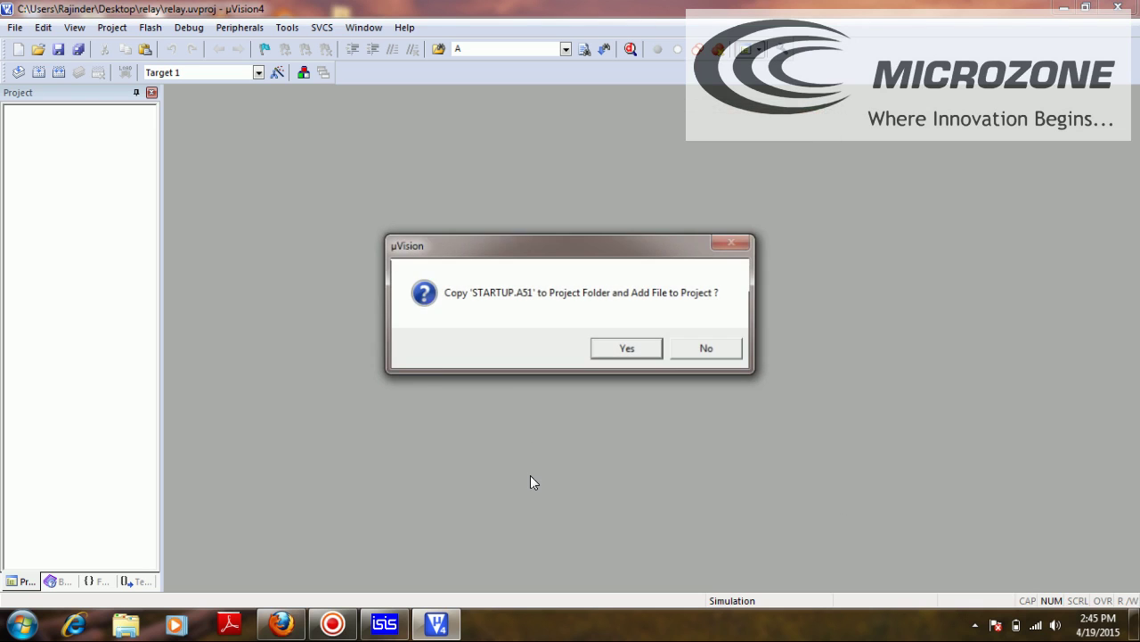
pyautogui.click(601, 353)
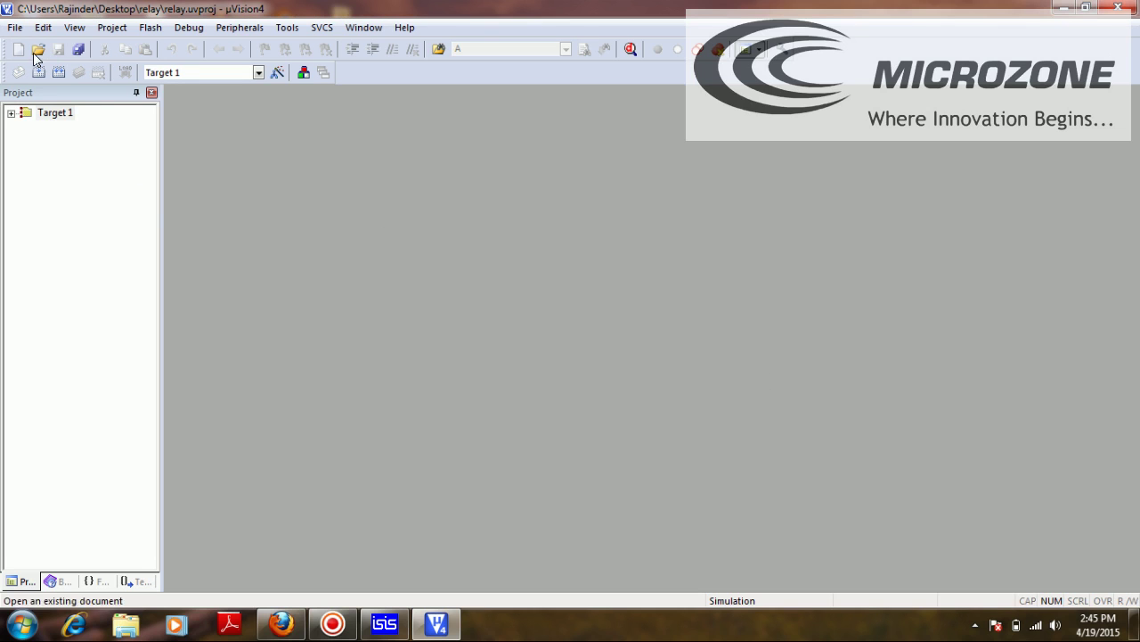
# Open a new source file, expand Target 1 and Source Group 1, and write #include<reg51.h>
pyautogui.click(18, 49)
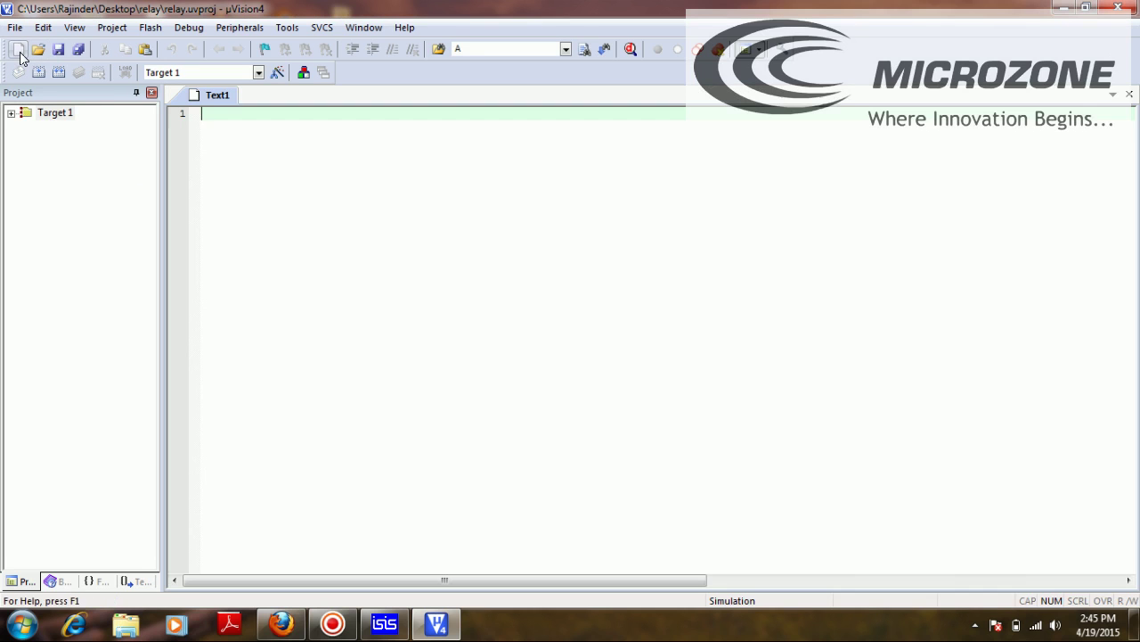
pyautogui.click(12, 114)
pyautogui.click(27, 129)
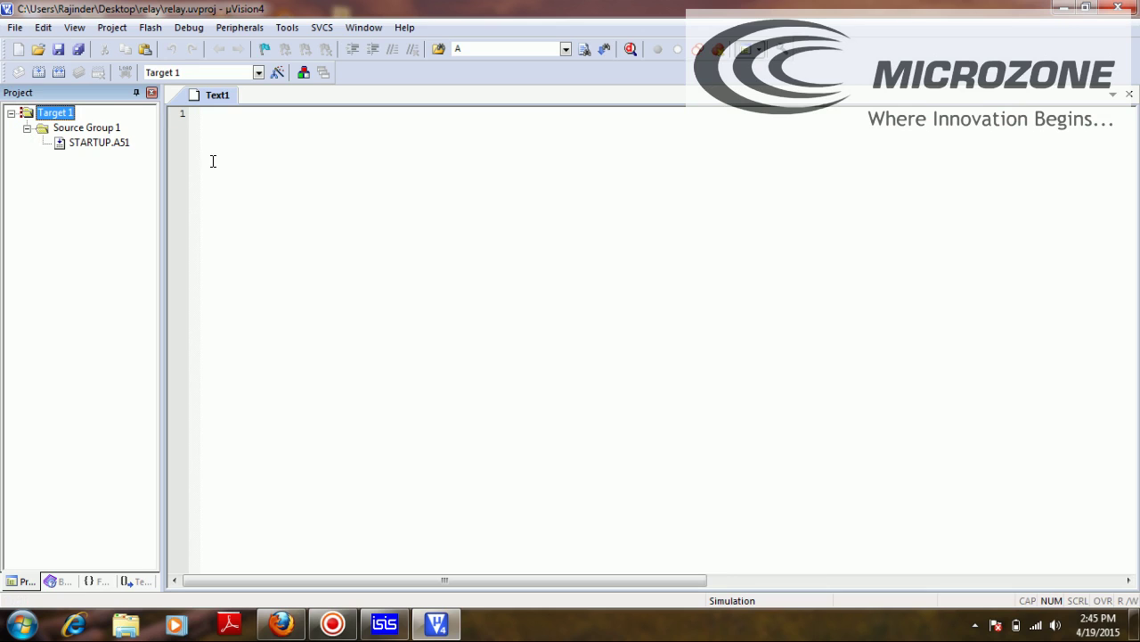
pyautogui.click(257, 177)
pyautogui.write('#include<re')
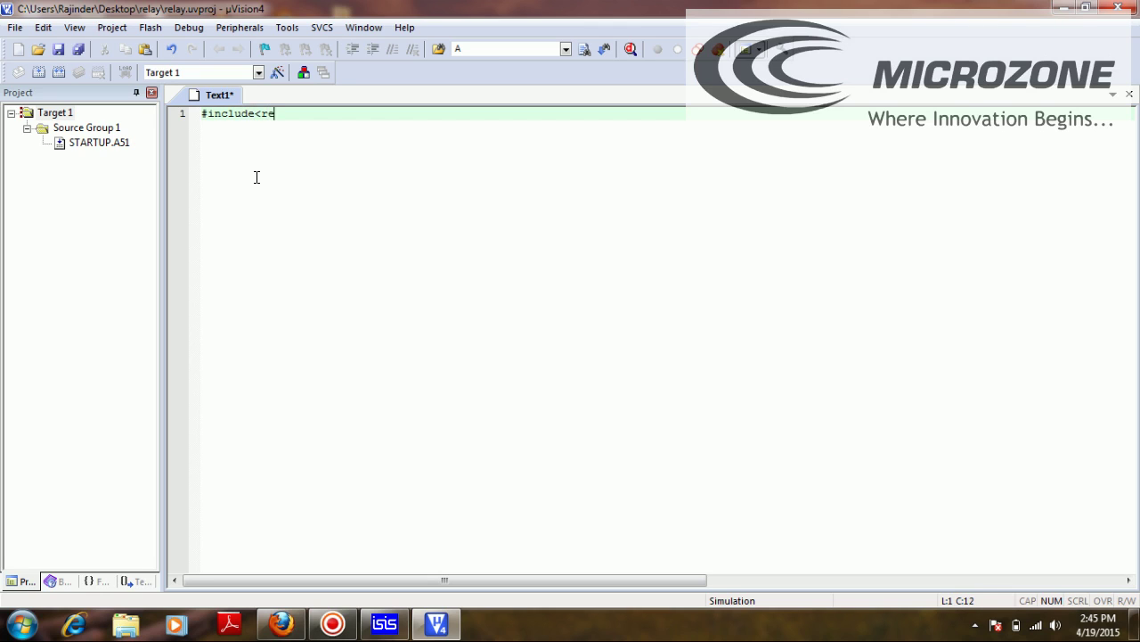
pyautogui.write('g51.h>')
pyautogui.press('Return')
# Declare sbit BULB=P2^0; and sbit SW=P1^0; on separate lines
pyautogui.write('sbit ')
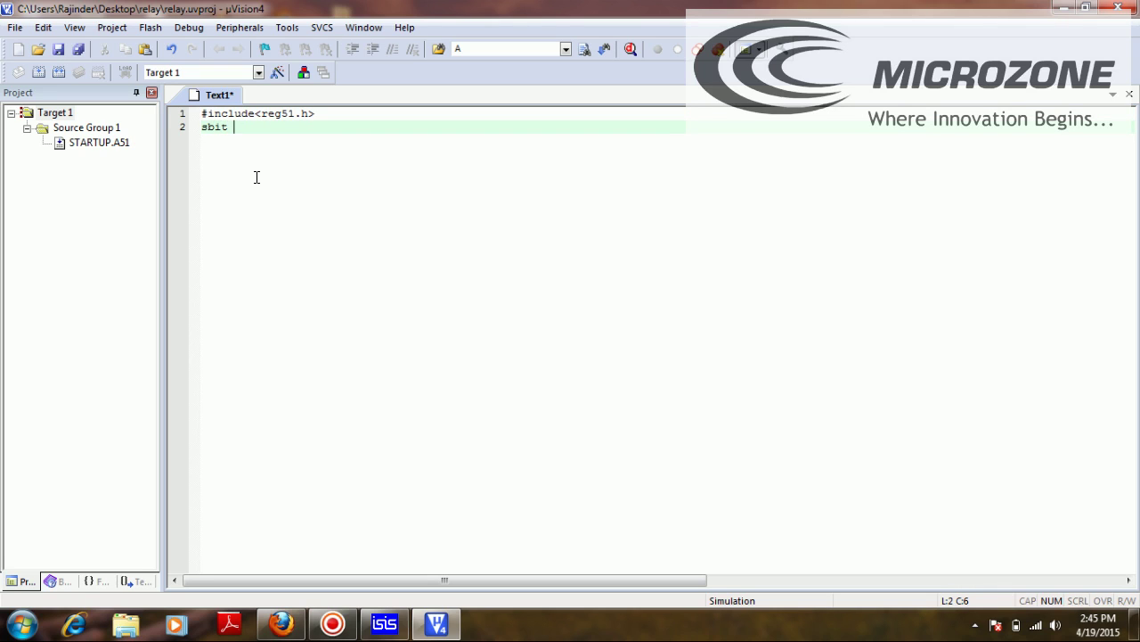
pyautogui.write('BULB=P2^0;')
pyautogui.press('Return')
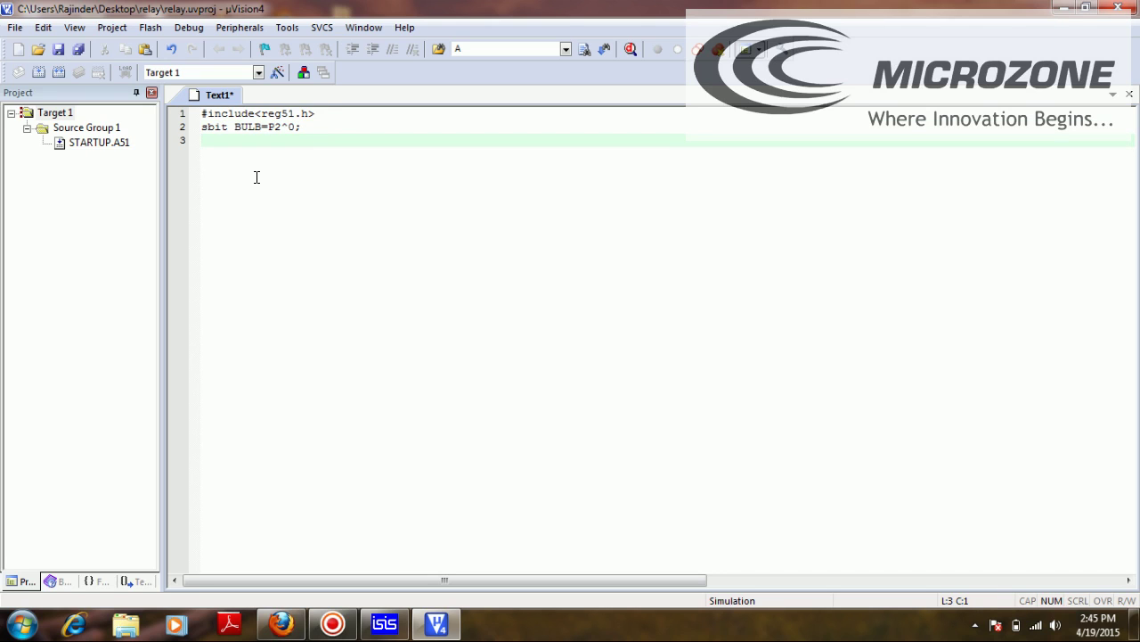
pyautogui.write('sbit SW=P1^0;')
pyautogui.press('Return')
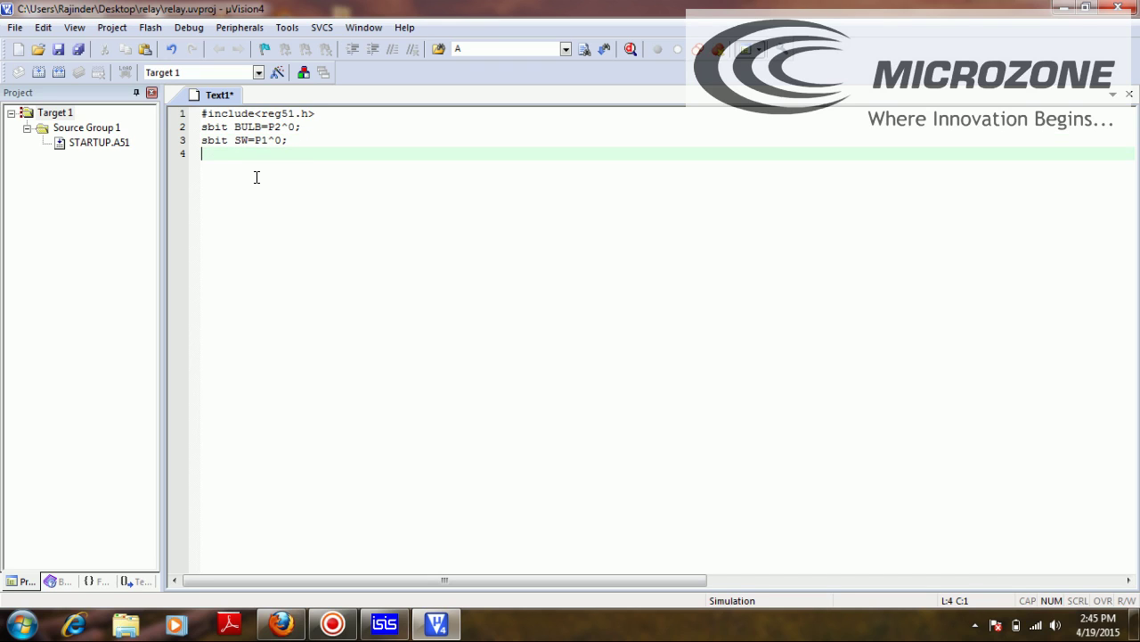
# Add void main() with an empty {} body opened up for code
pyautogui.write('void main()')
pyautogui.press('Return')
pyautogui.write('{}')
pyautogui.press('Left')
pyautogui.press('Return')
pyautogui.press('Return')
pyautogui.press('Return')
pyautogui.press('Return')
pyautogui.press('Return')
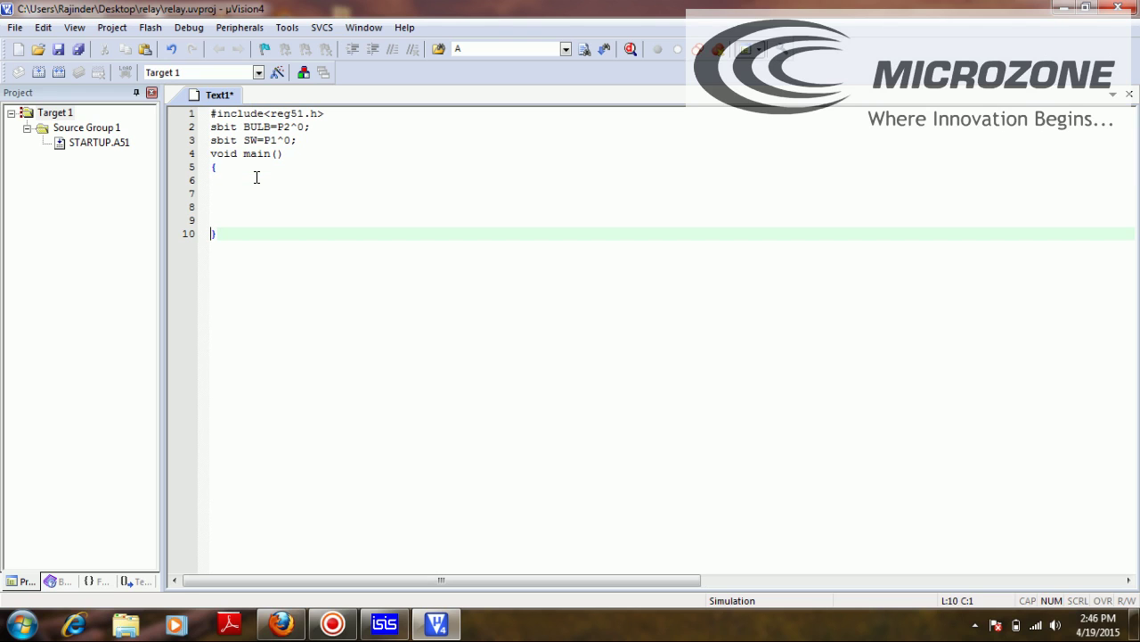
# Inside main, write BULB=0; and SW=1; on separate lines
pyautogui.click(216, 179)
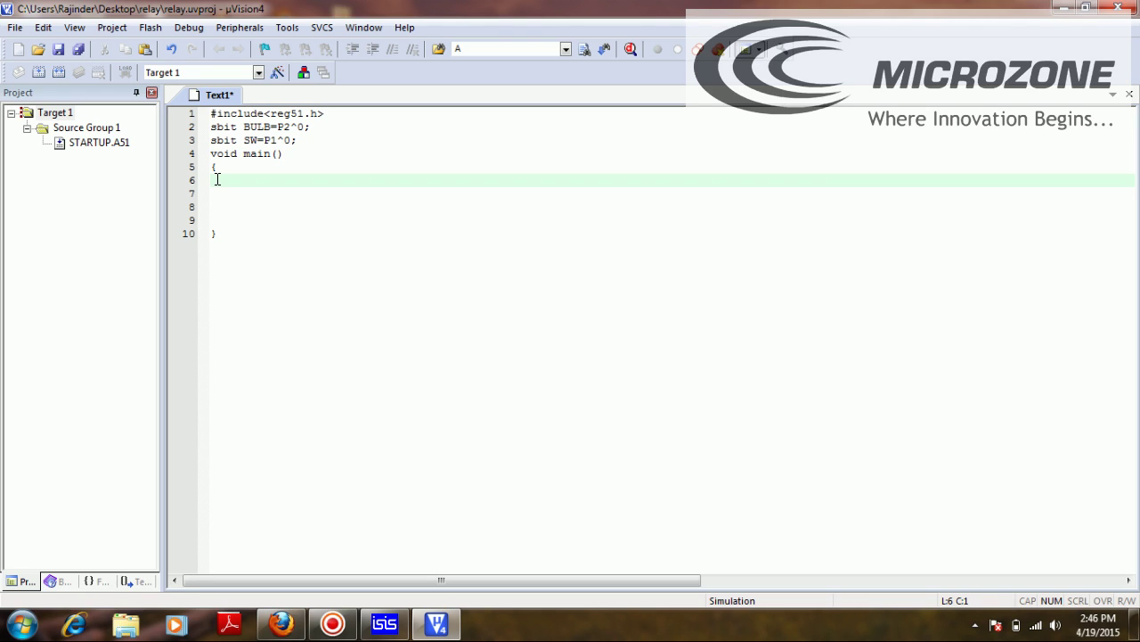
pyautogui.write('BULB=0;')
pyautogui.press('Return')
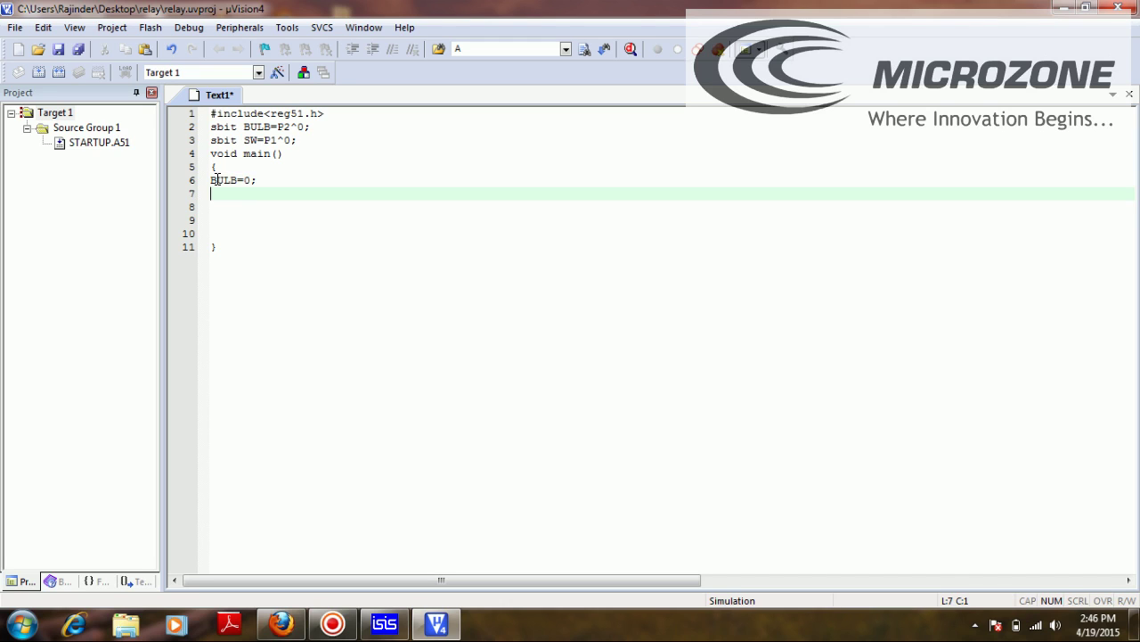
pyautogui.write('SW=1;')
pyautogui.press('Return')
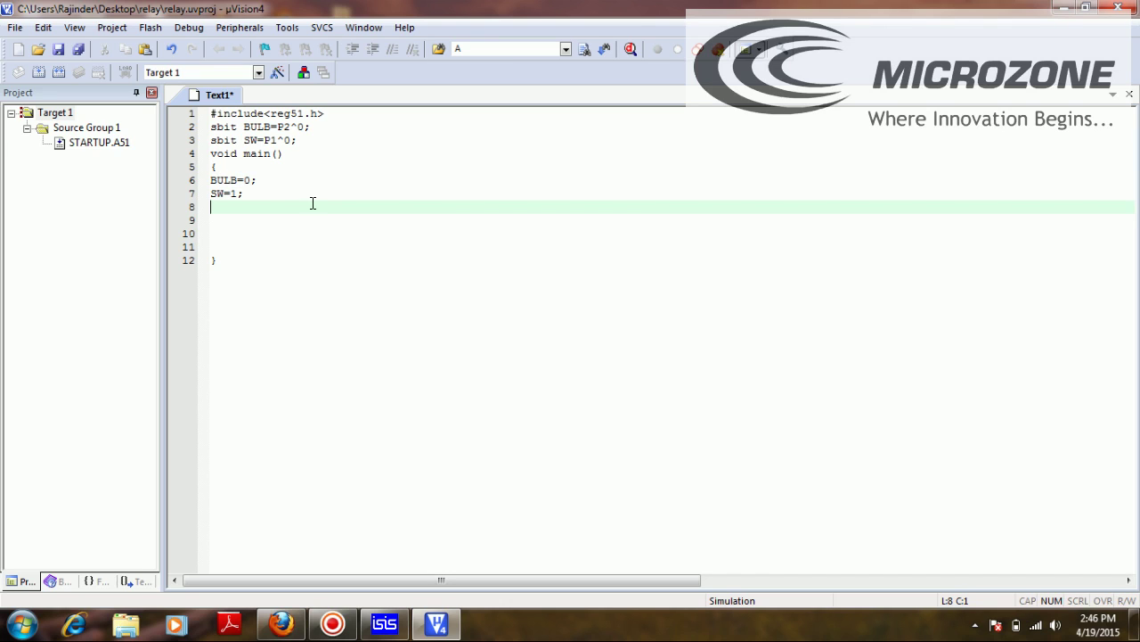
# Comment BULB=0; as '// out put pin' and SW=1; as '// input pin'
pyautogui.click(289, 180)
pyautogui.write('// out ')
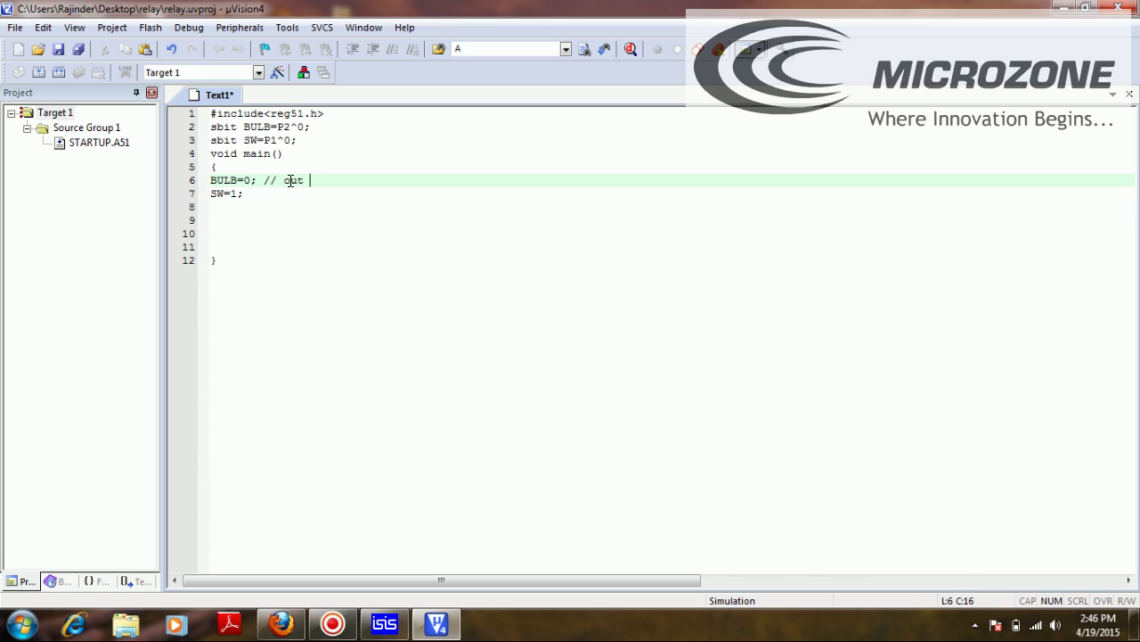
pyautogui.write('put pin')
pyautogui.click(267, 192)
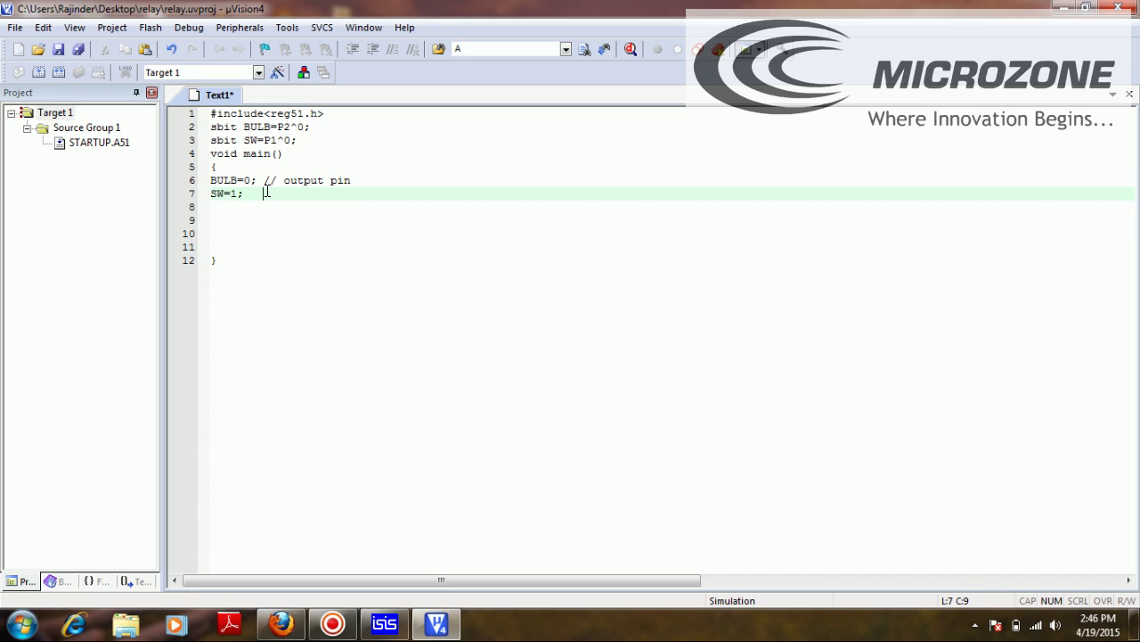
pyautogui.write('// input pin')
# Add a while(1) loop with empty braces opened up for code
pyautogui.press('Return')
pyautogui.write('wh')
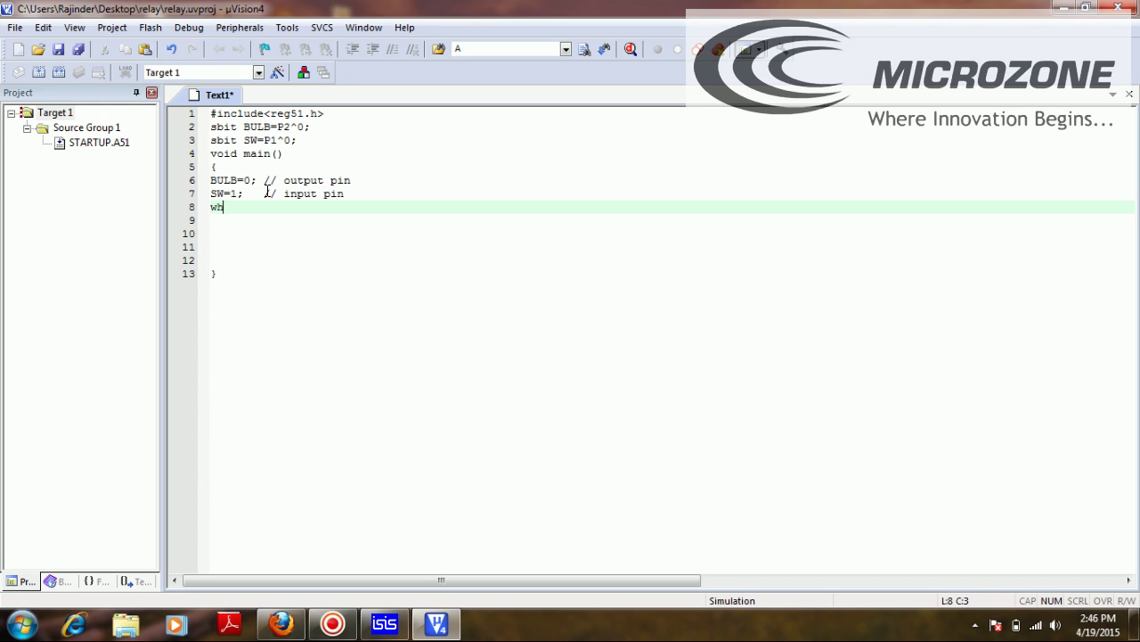
pyautogui.write('ile(1)')
pyautogui.press('Return')
pyautogui.write('{}')
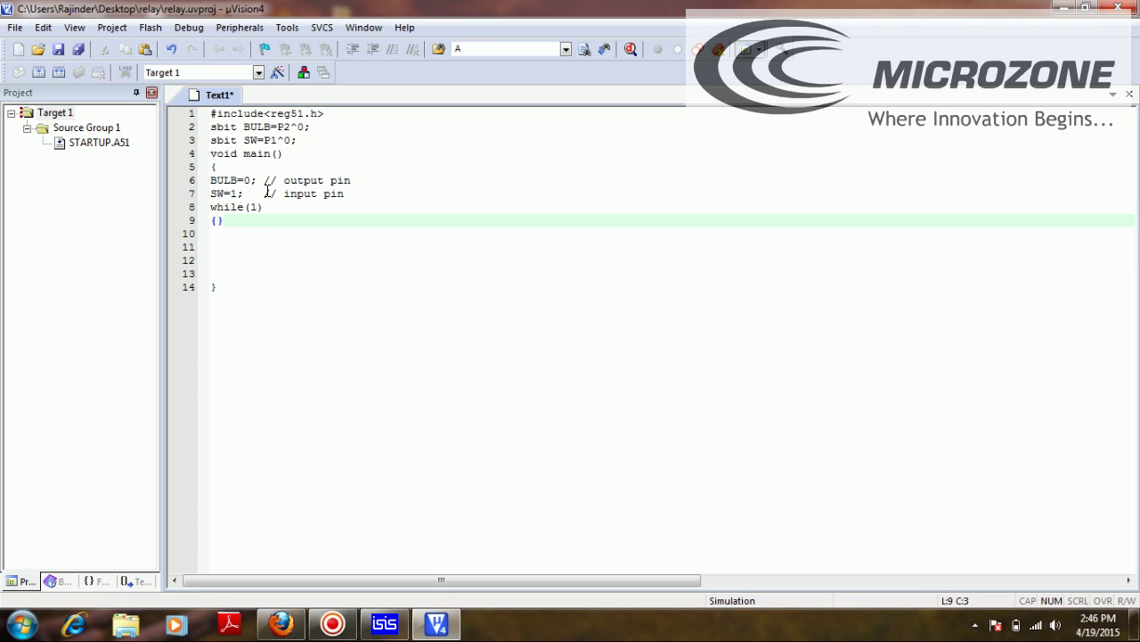
pyautogui.press('Left')
pyautogui.press('Return')
pyautogui.press('Return')
pyautogui.press('Return')
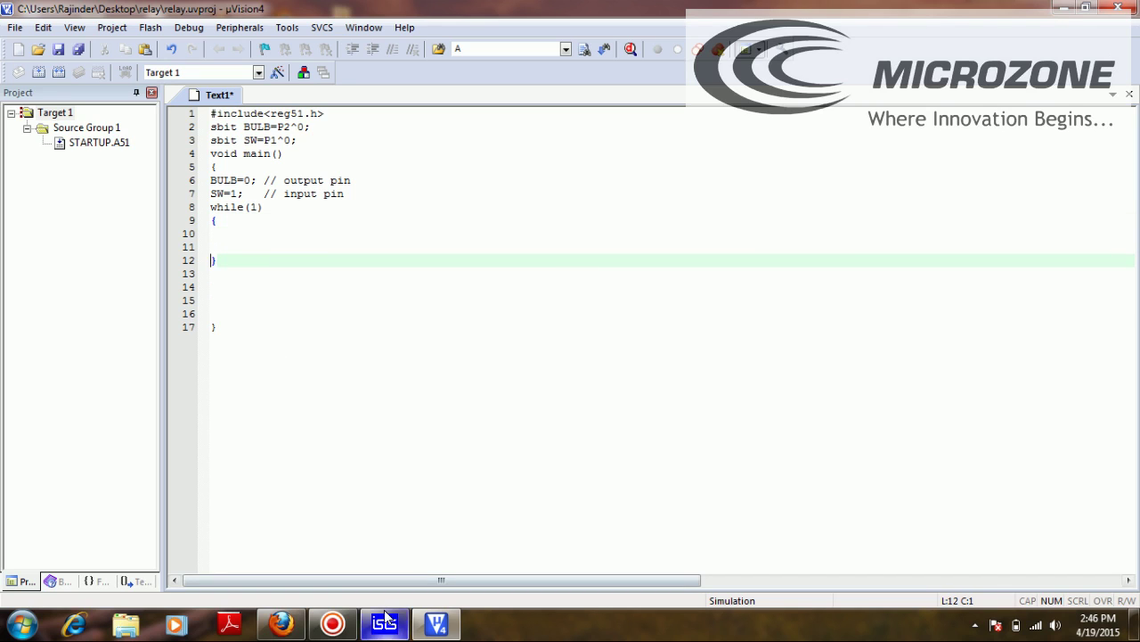
# Bring up the ISIS relay schematic, toggle the P1.0 switch on and off, and inspect the pin 21–R2 wire
pyautogui.moveTo(385, 617)
pyautogui.click(366, 556)
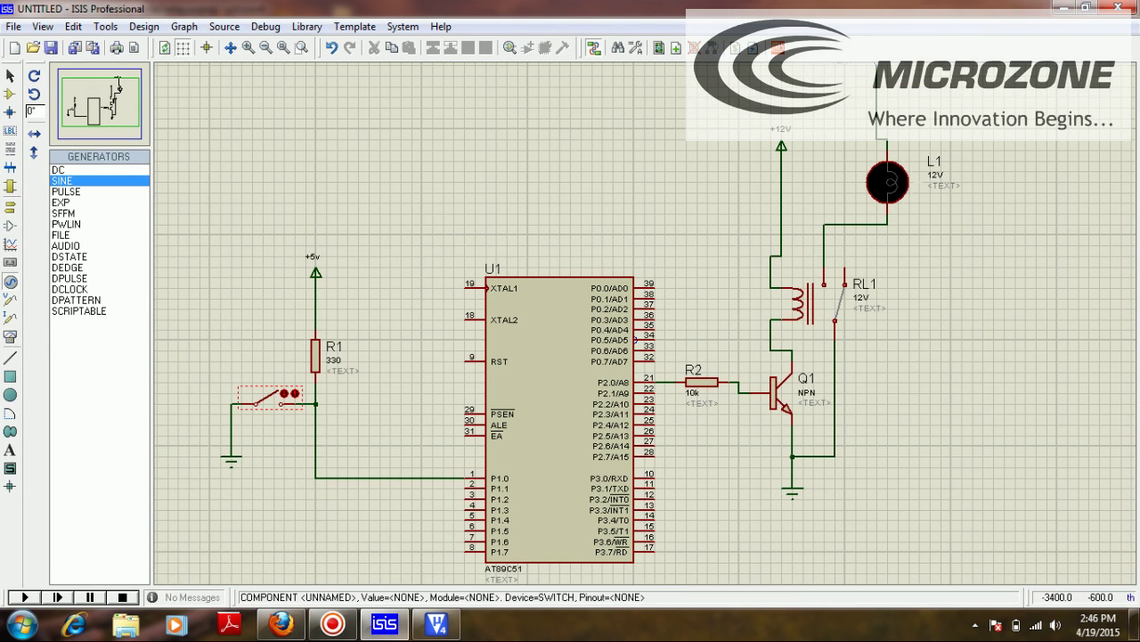
pyautogui.click(289, 393)
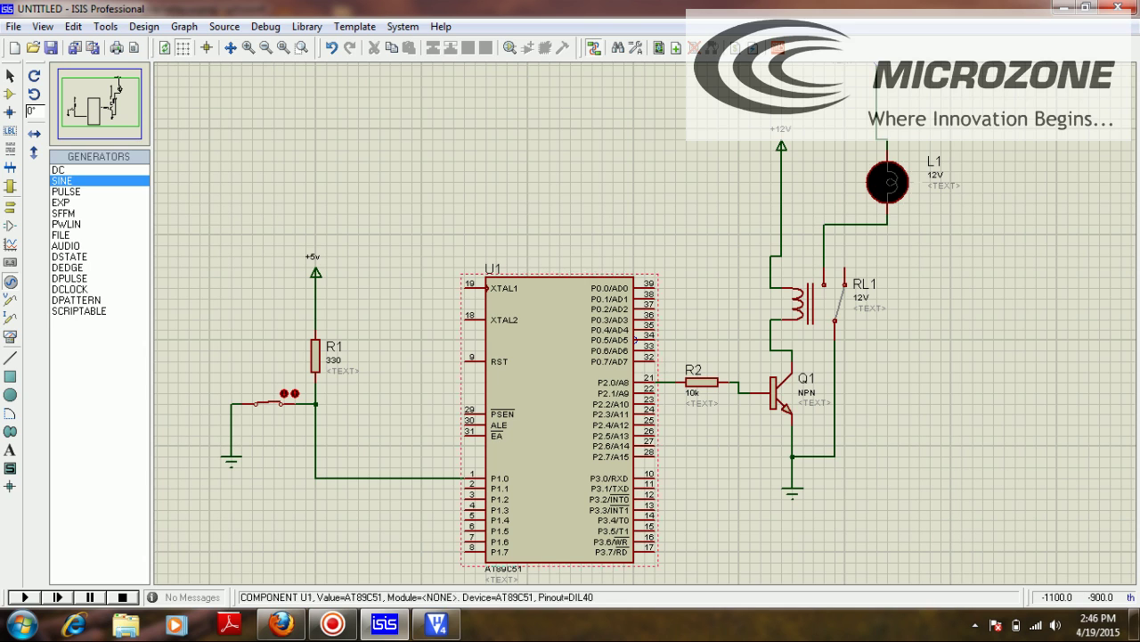
pyautogui.click(268, 399)
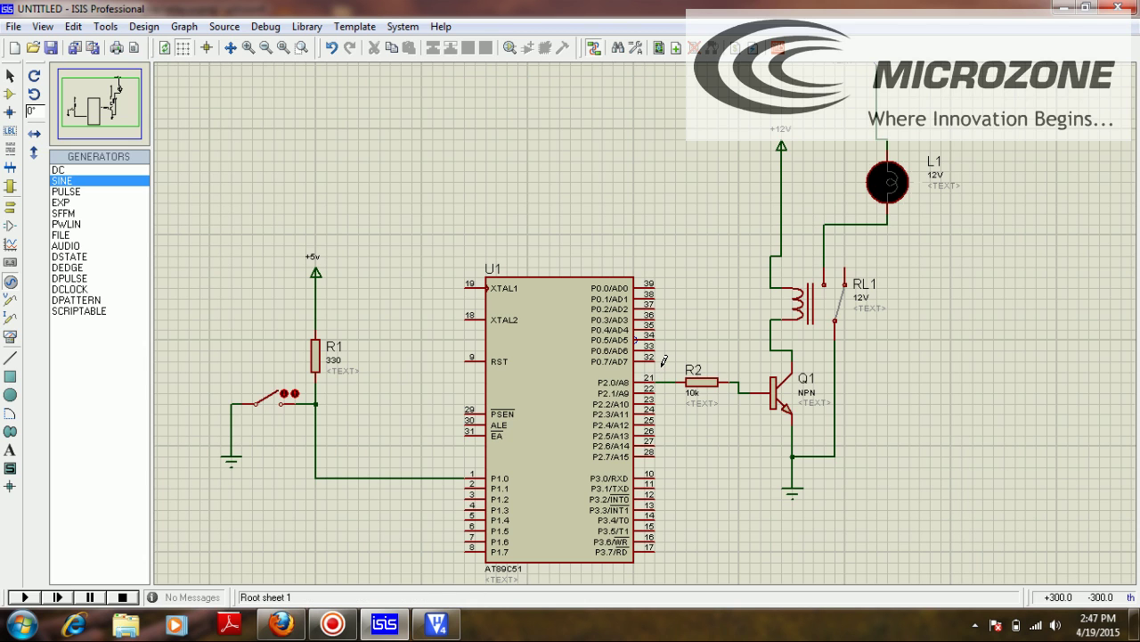
pyautogui.click(664, 376)
pyautogui.click(686, 381)
# In the µVision editor, write LED=~SW inside while(1) and trim the blank lines before the closing brace
pyautogui.moveTo(436, 623)
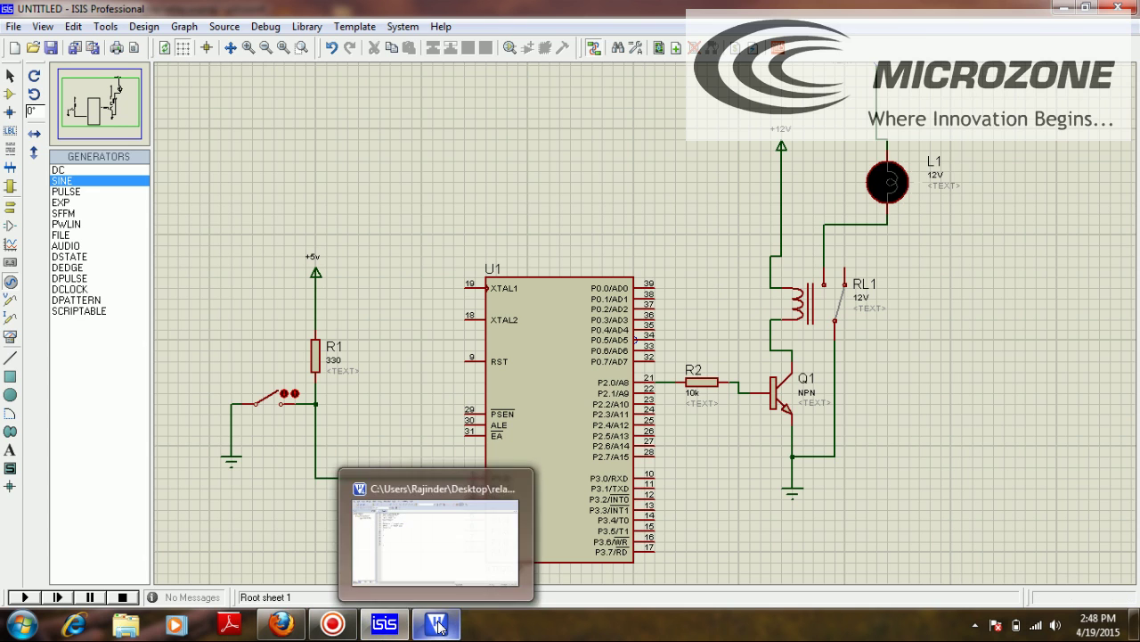
pyautogui.click(405, 561)
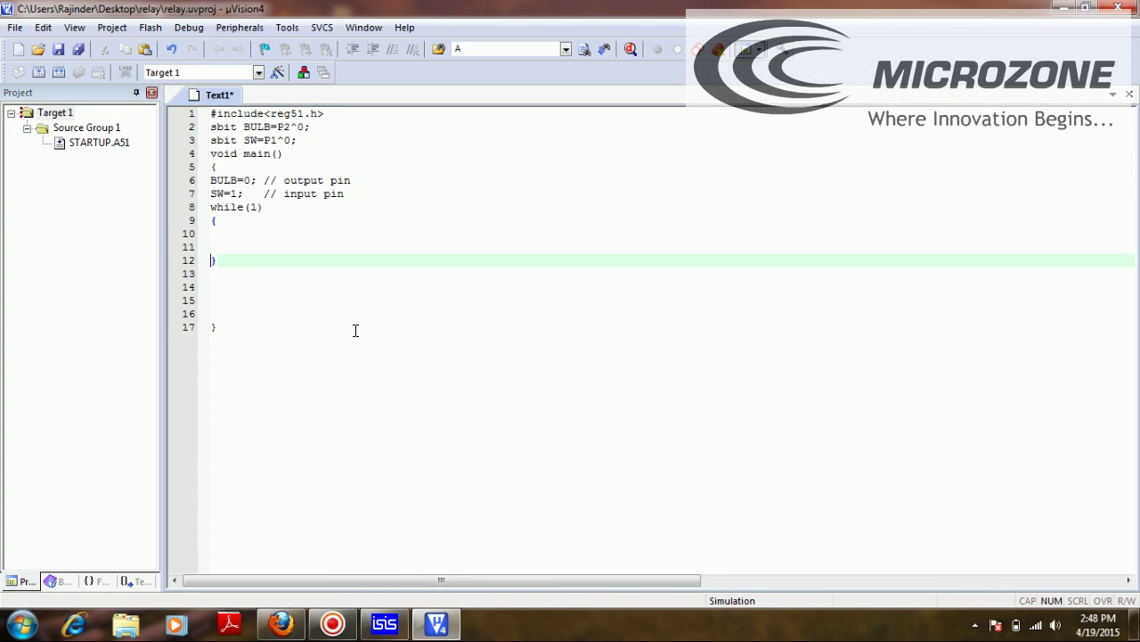
pyautogui.click(216, 230)
pyautogui.write('L')
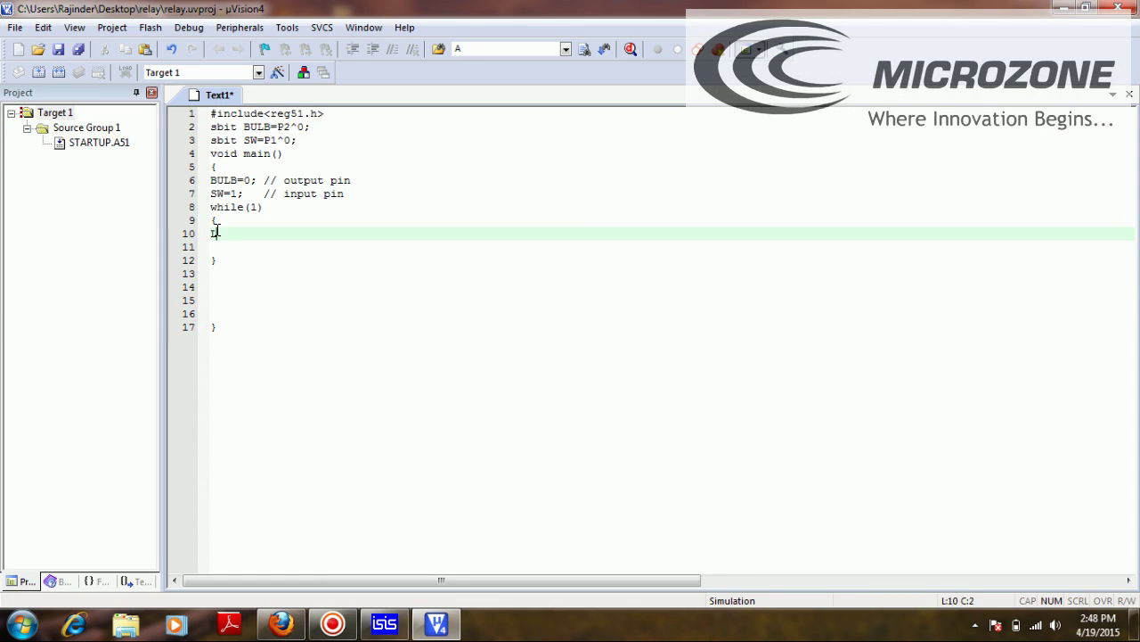
pyautogui.write('ED=~SW')
pyautogui.press('Delete')
pyautogui.click(216, 291)
pyautogui.press('BackSpace')
pyautogui.press('BackSpace')
pyautogui.press('BackSpace')
pyautogui.write('}')
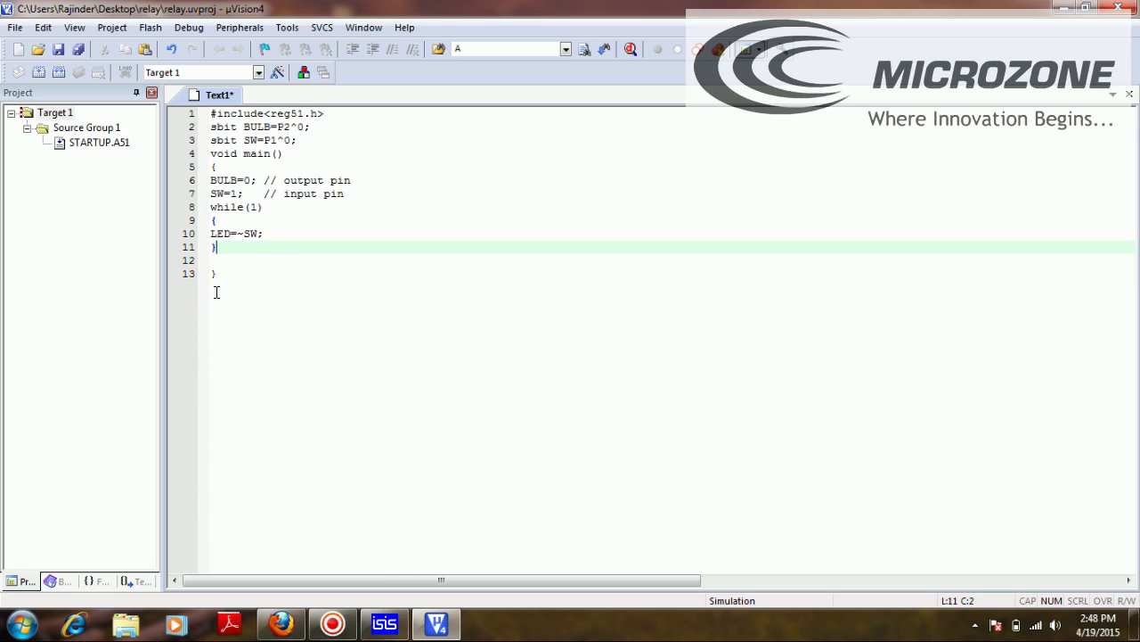
# Save the source file as relay.c
pyautogui.click(15, 28)
pyautogui.click(38, 102)
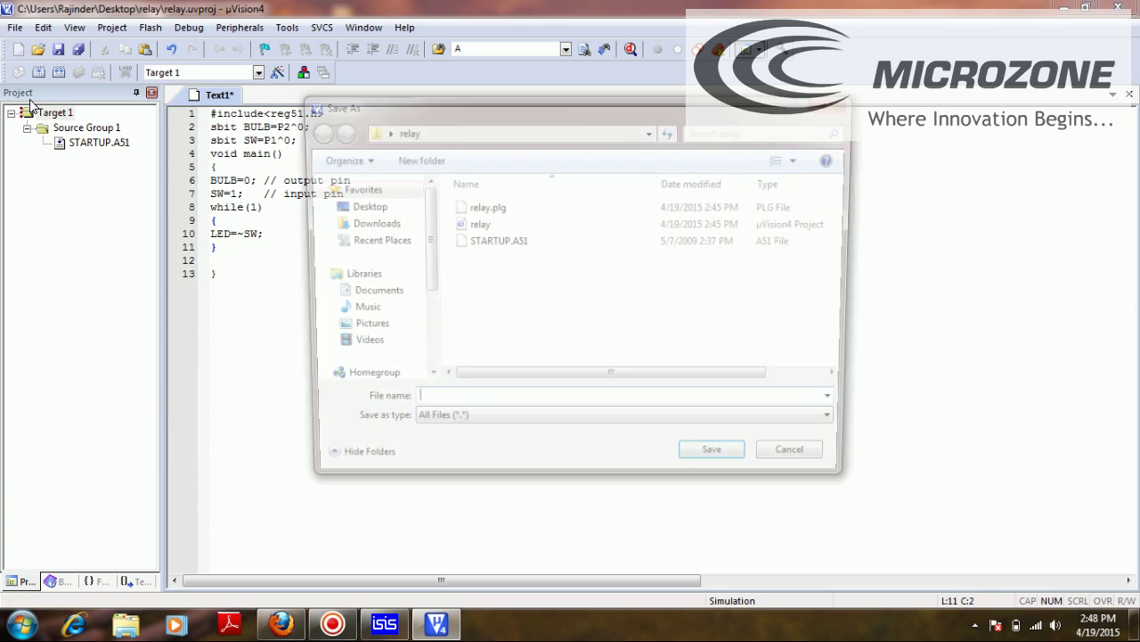
pyautogui.write('rela')
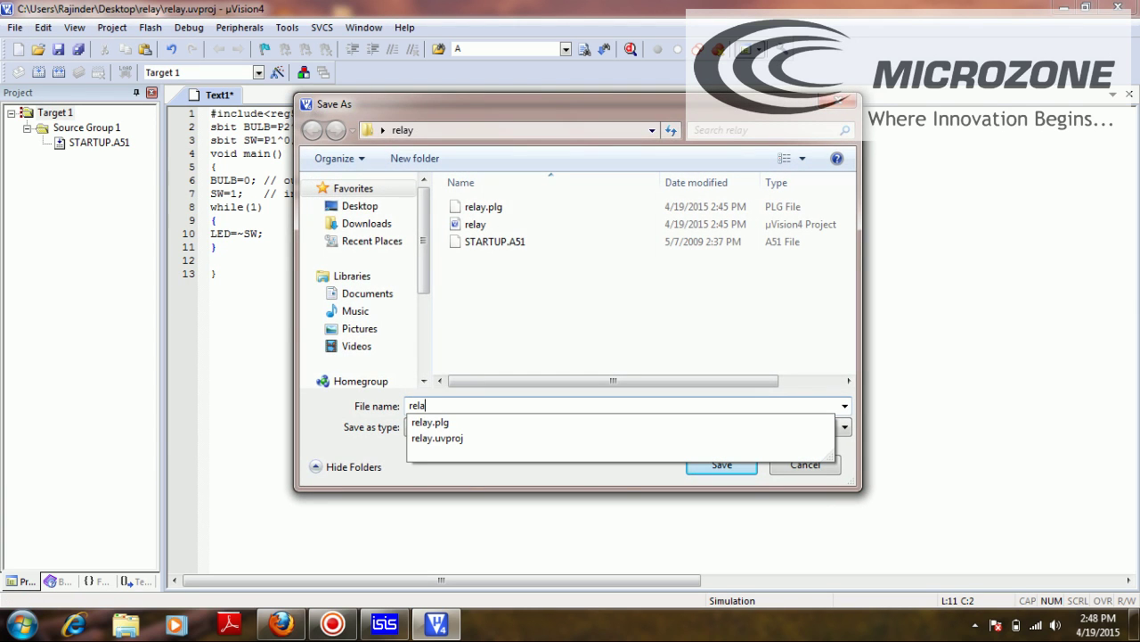
pyautogui.write('y.c')
pyautogui.press('Return')
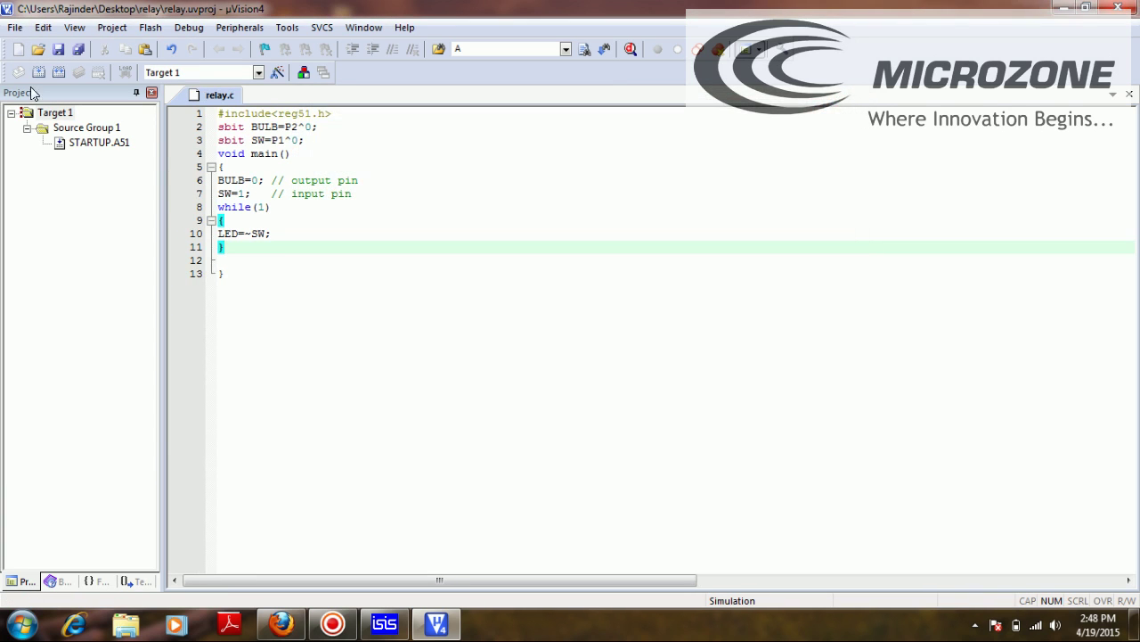
# Review the Output settings in Options for Target 1 and confirm
pyautogui.click(111, 28)
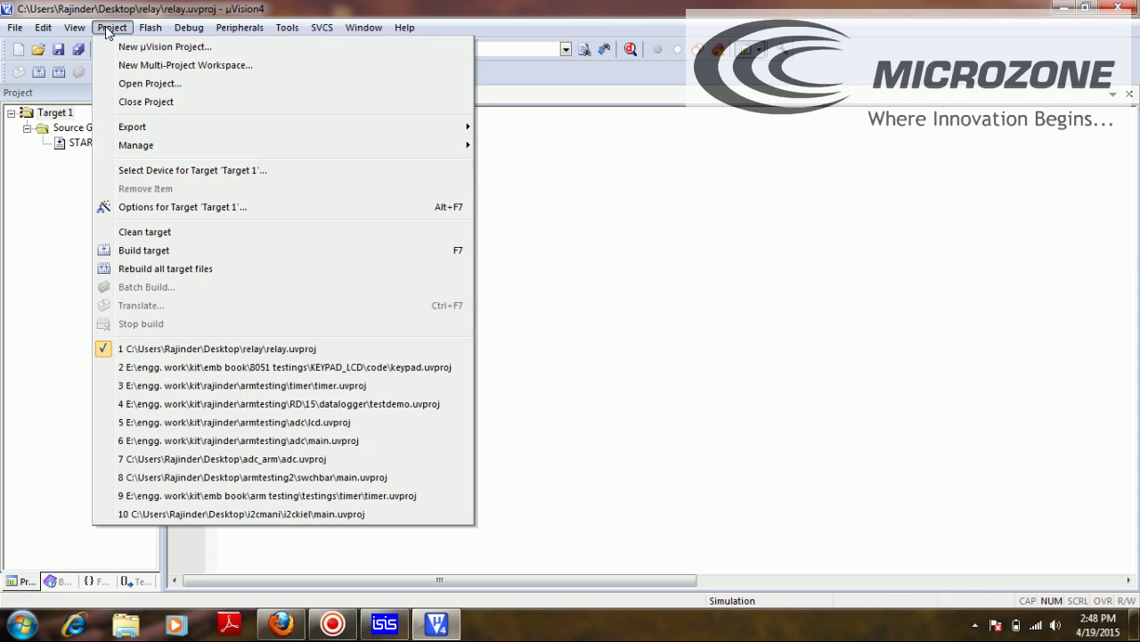
pyautogui.click(172, 205)
pyautogui.click(407, 148)
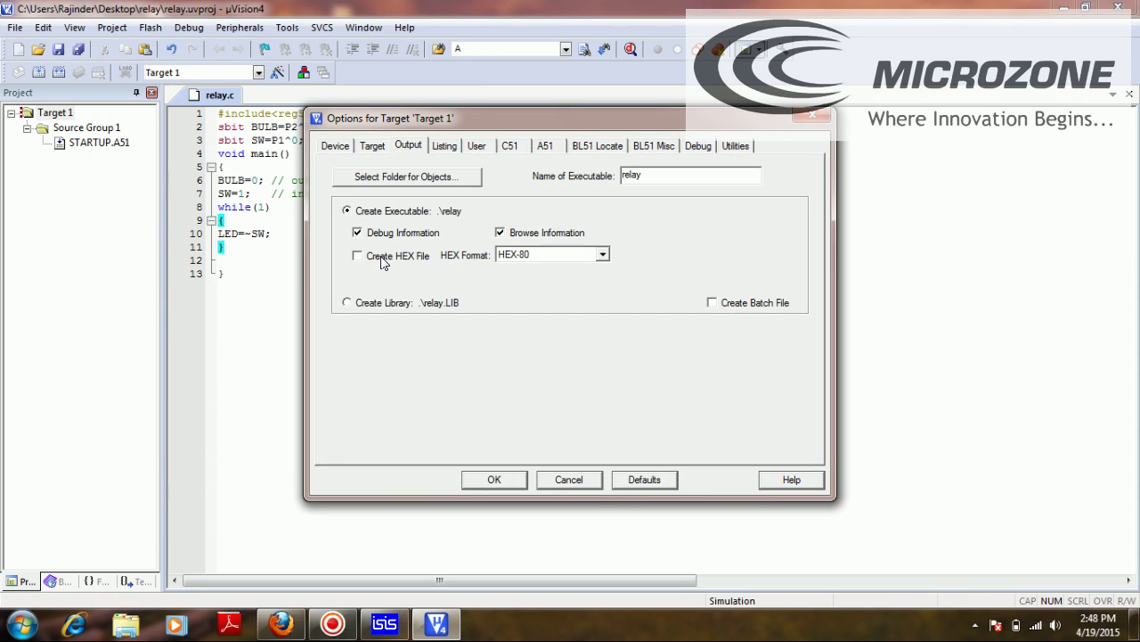
pyautogui.click(478, 487)
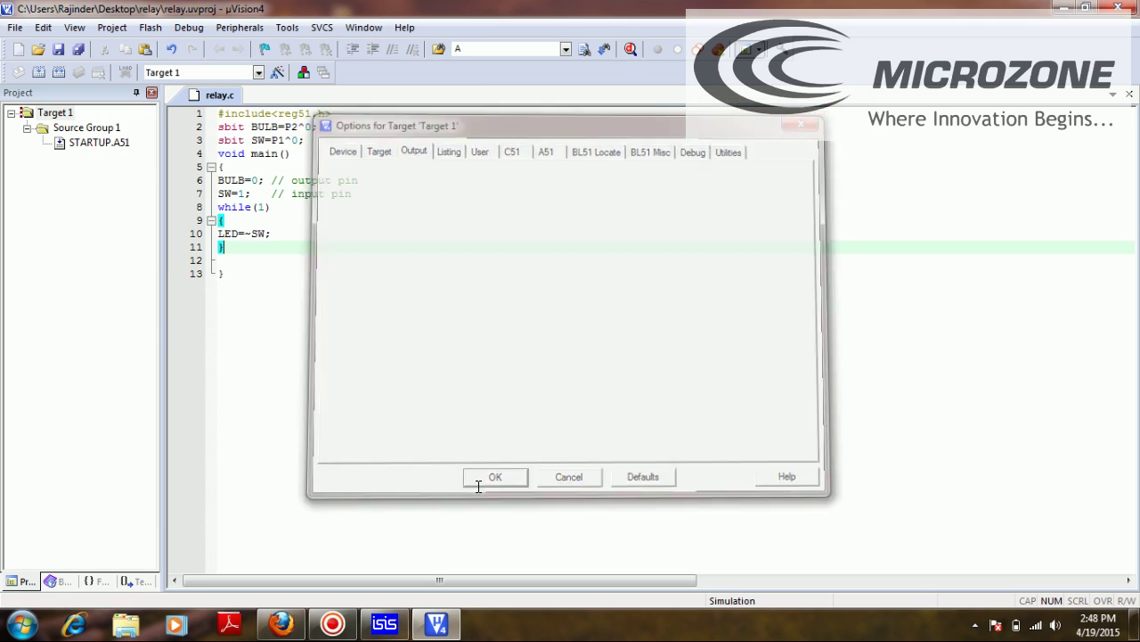
# Add relay.c to Source Group 1 through Add Files to Group
pyautogui.rightClick(59, 129)
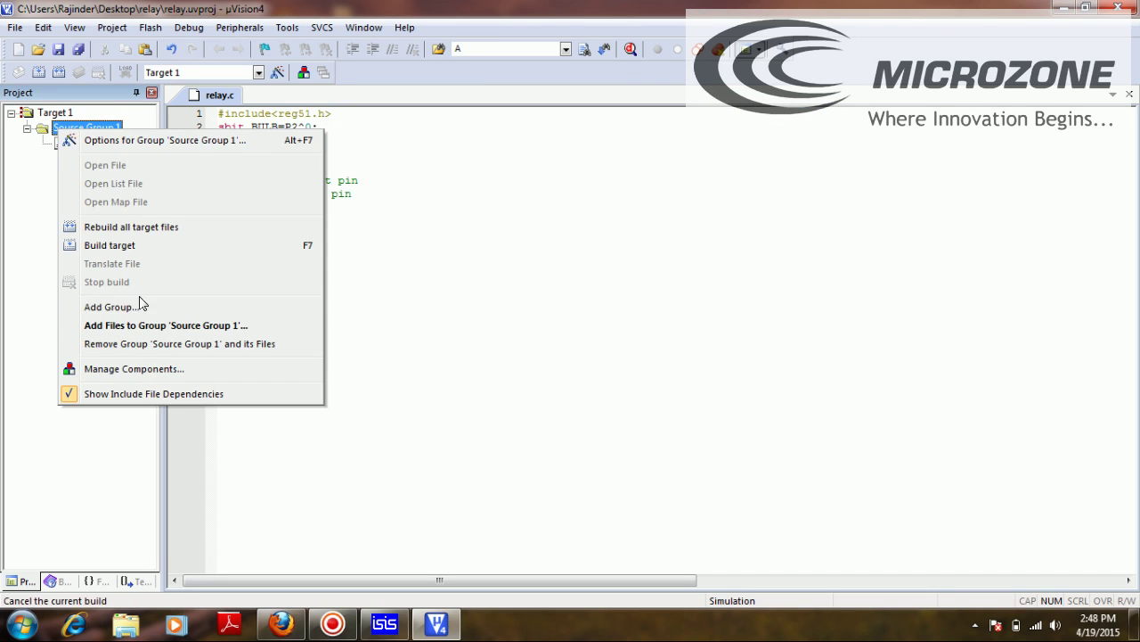
pyautogui.click(143, 336)
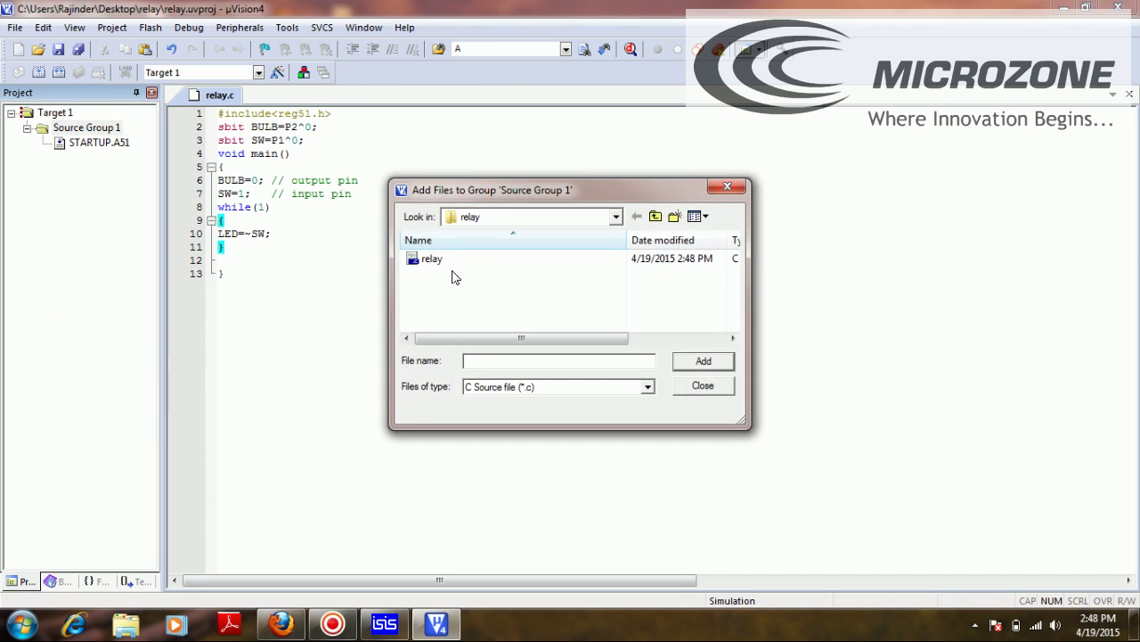
pyautogui.click(430, 259)
pyautogui.click(694, 362)
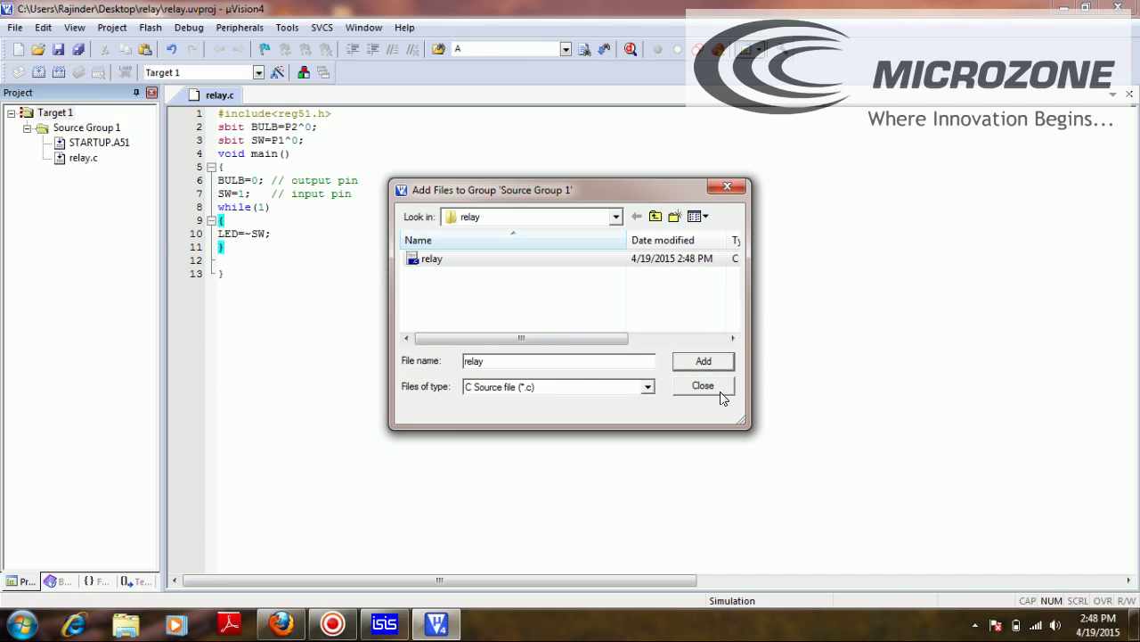
pyautogui.click(703, 386)
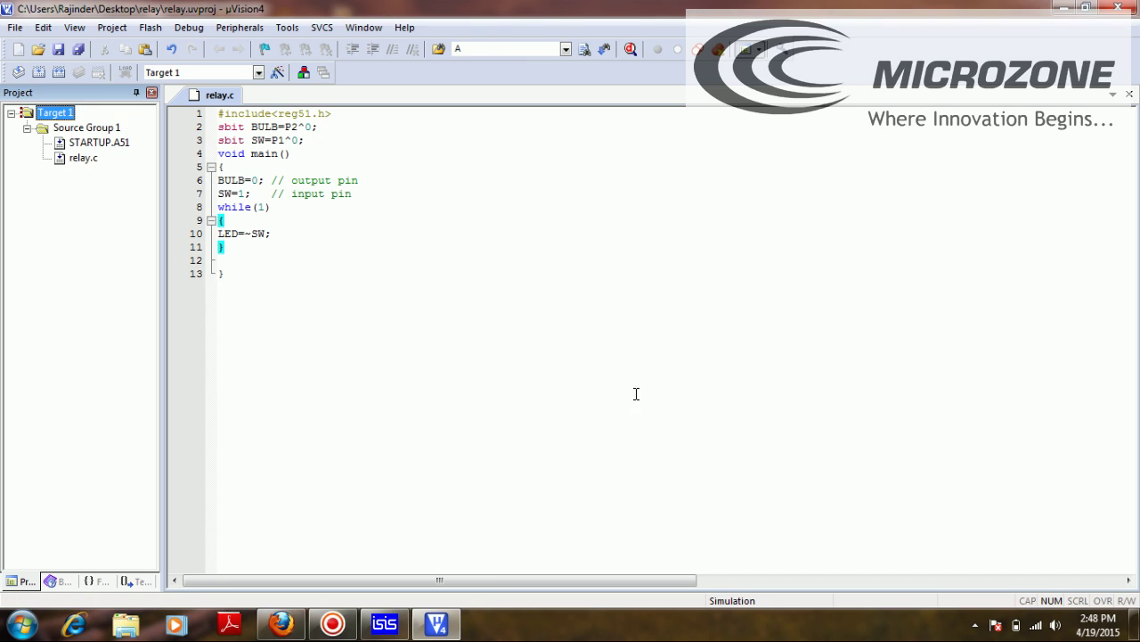
# Compile relay.c and replace the undefined LED with BULB on line 10
pyautogui.click(18, 73)
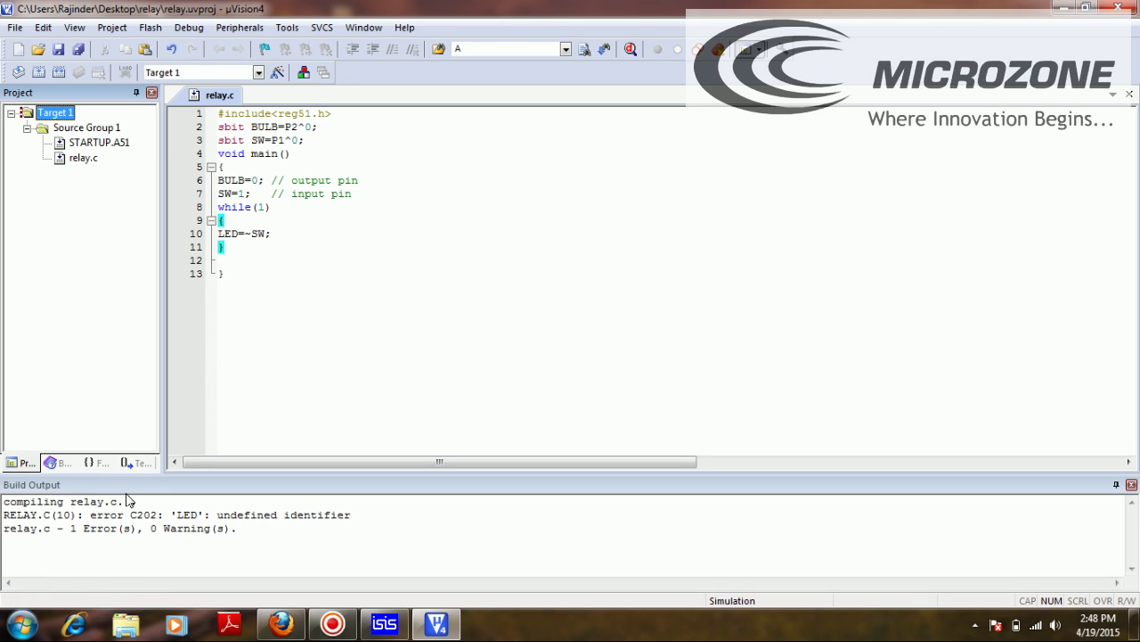
pyautogui.click(238, 237)
pyautogui.press('BackSpace')
pyautogui.press('BackSpace')
pyautogui.press('BackSpace')
pyautogui.write('BULB')
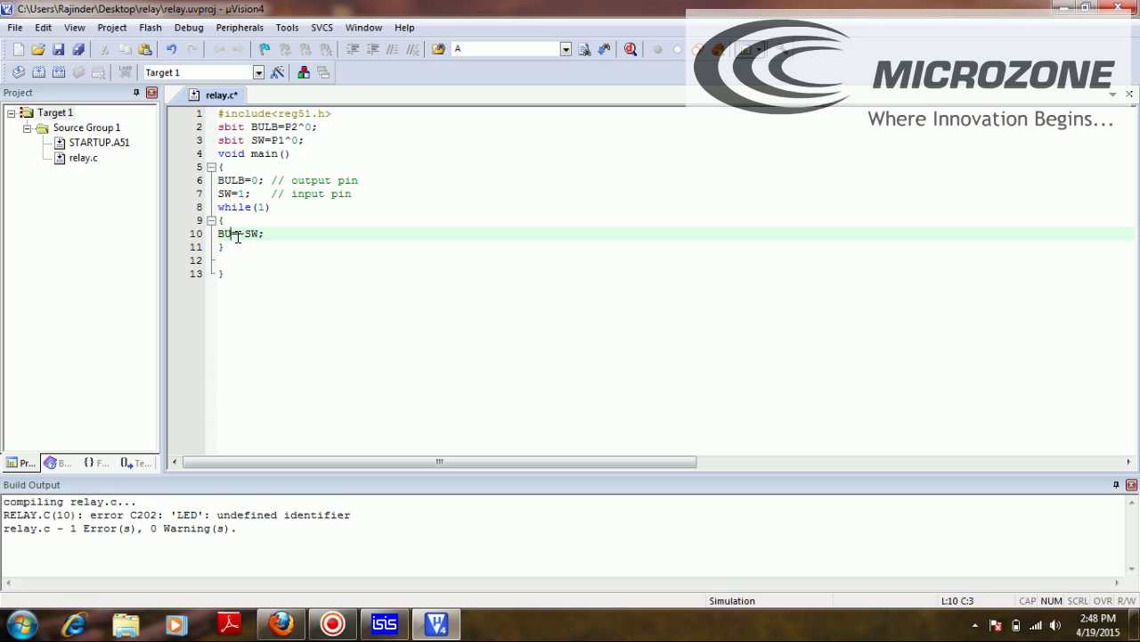
# Recompile the corrected relay.c, then build and rebuild all target files
pyautogui.click(18, 74)
pyautogui.click(40, 74)
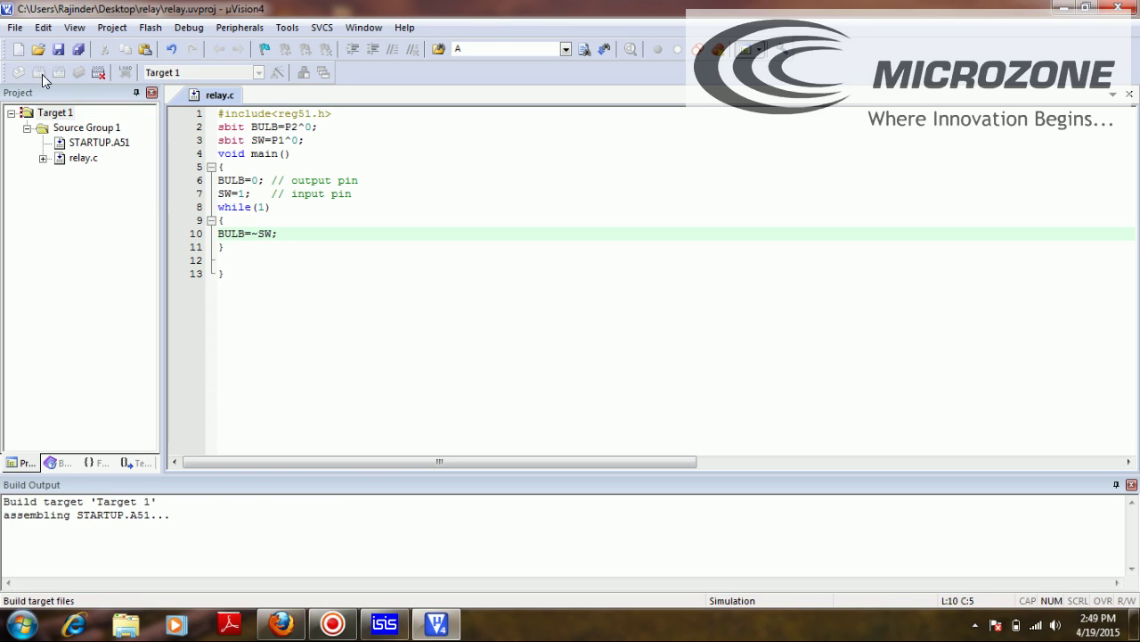
pyautogui.click(60, 75)
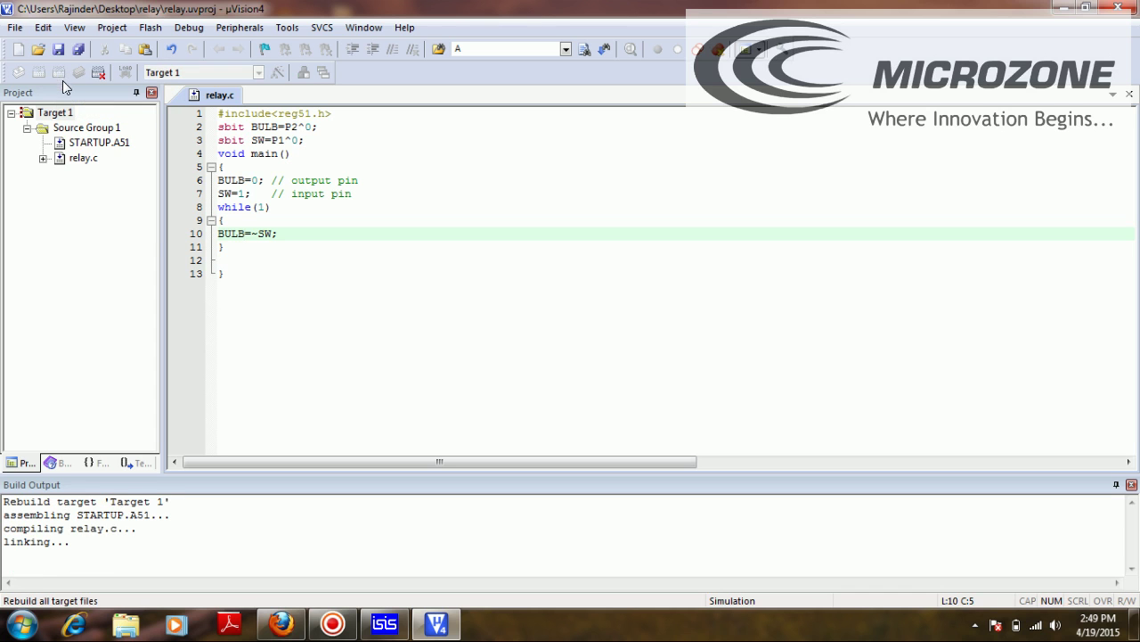